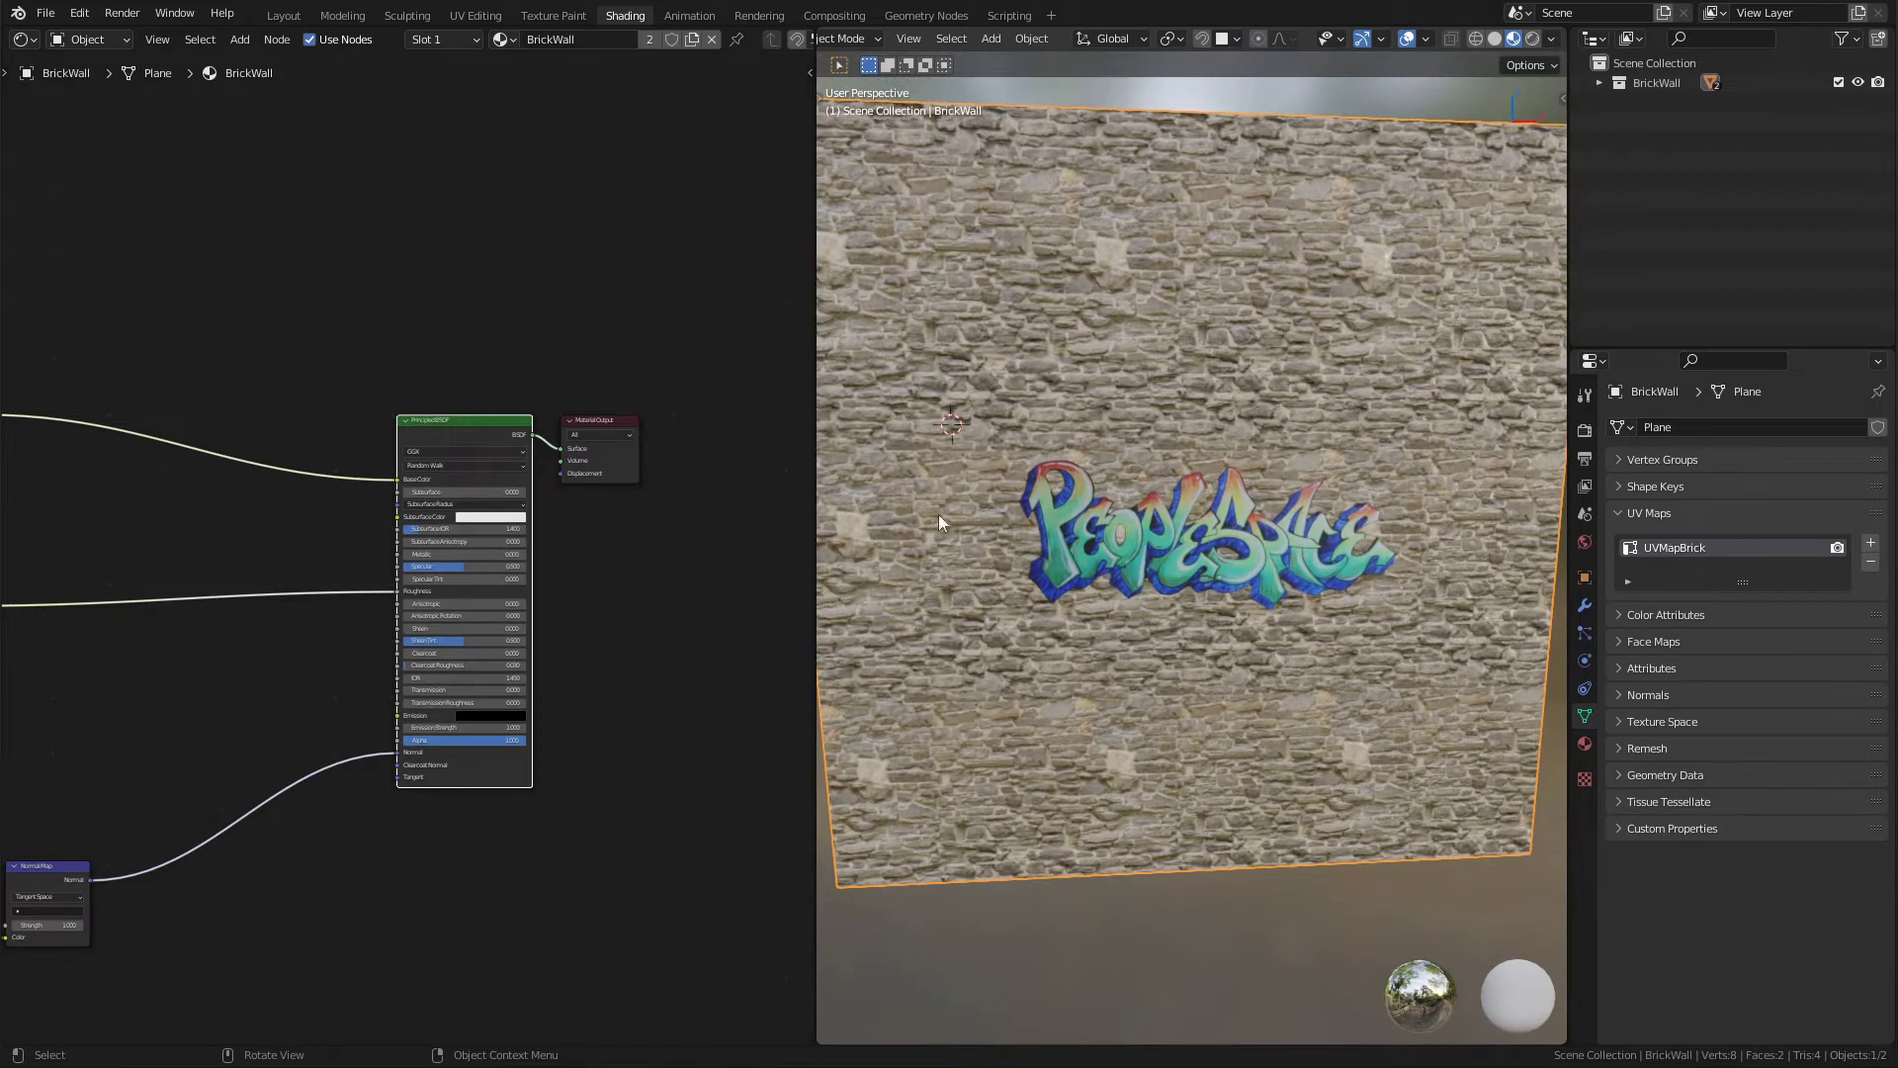
Examine the brick wall material's texture mapping scale, and compare it with the graffiti_01 plane's mapping and surface from several angles.
{"action": "scroll", "coordinate": [428, 373], "scroll_direction": "down", "scroll_amount": 3}
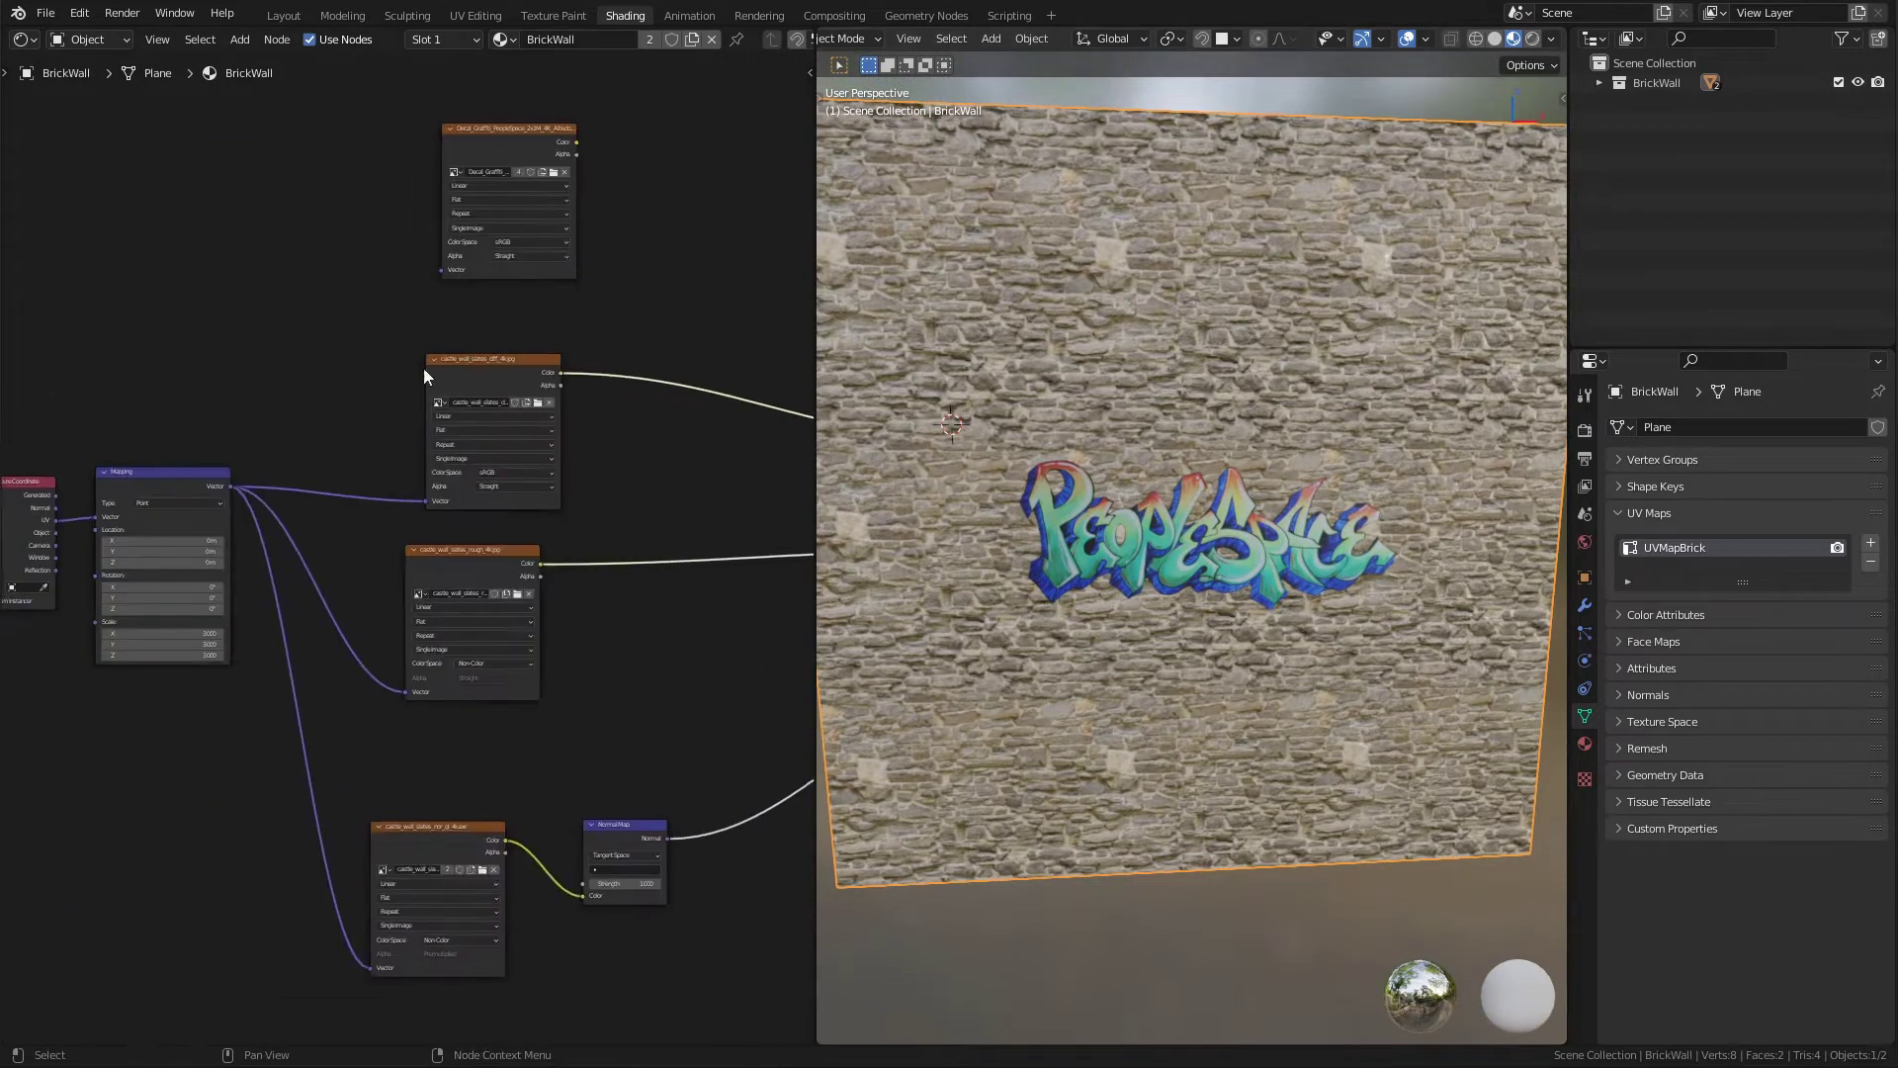
{"action": "scroll", "coordinate": [283, 648], "scroll_direction": "up", "scroll_amount": 6}
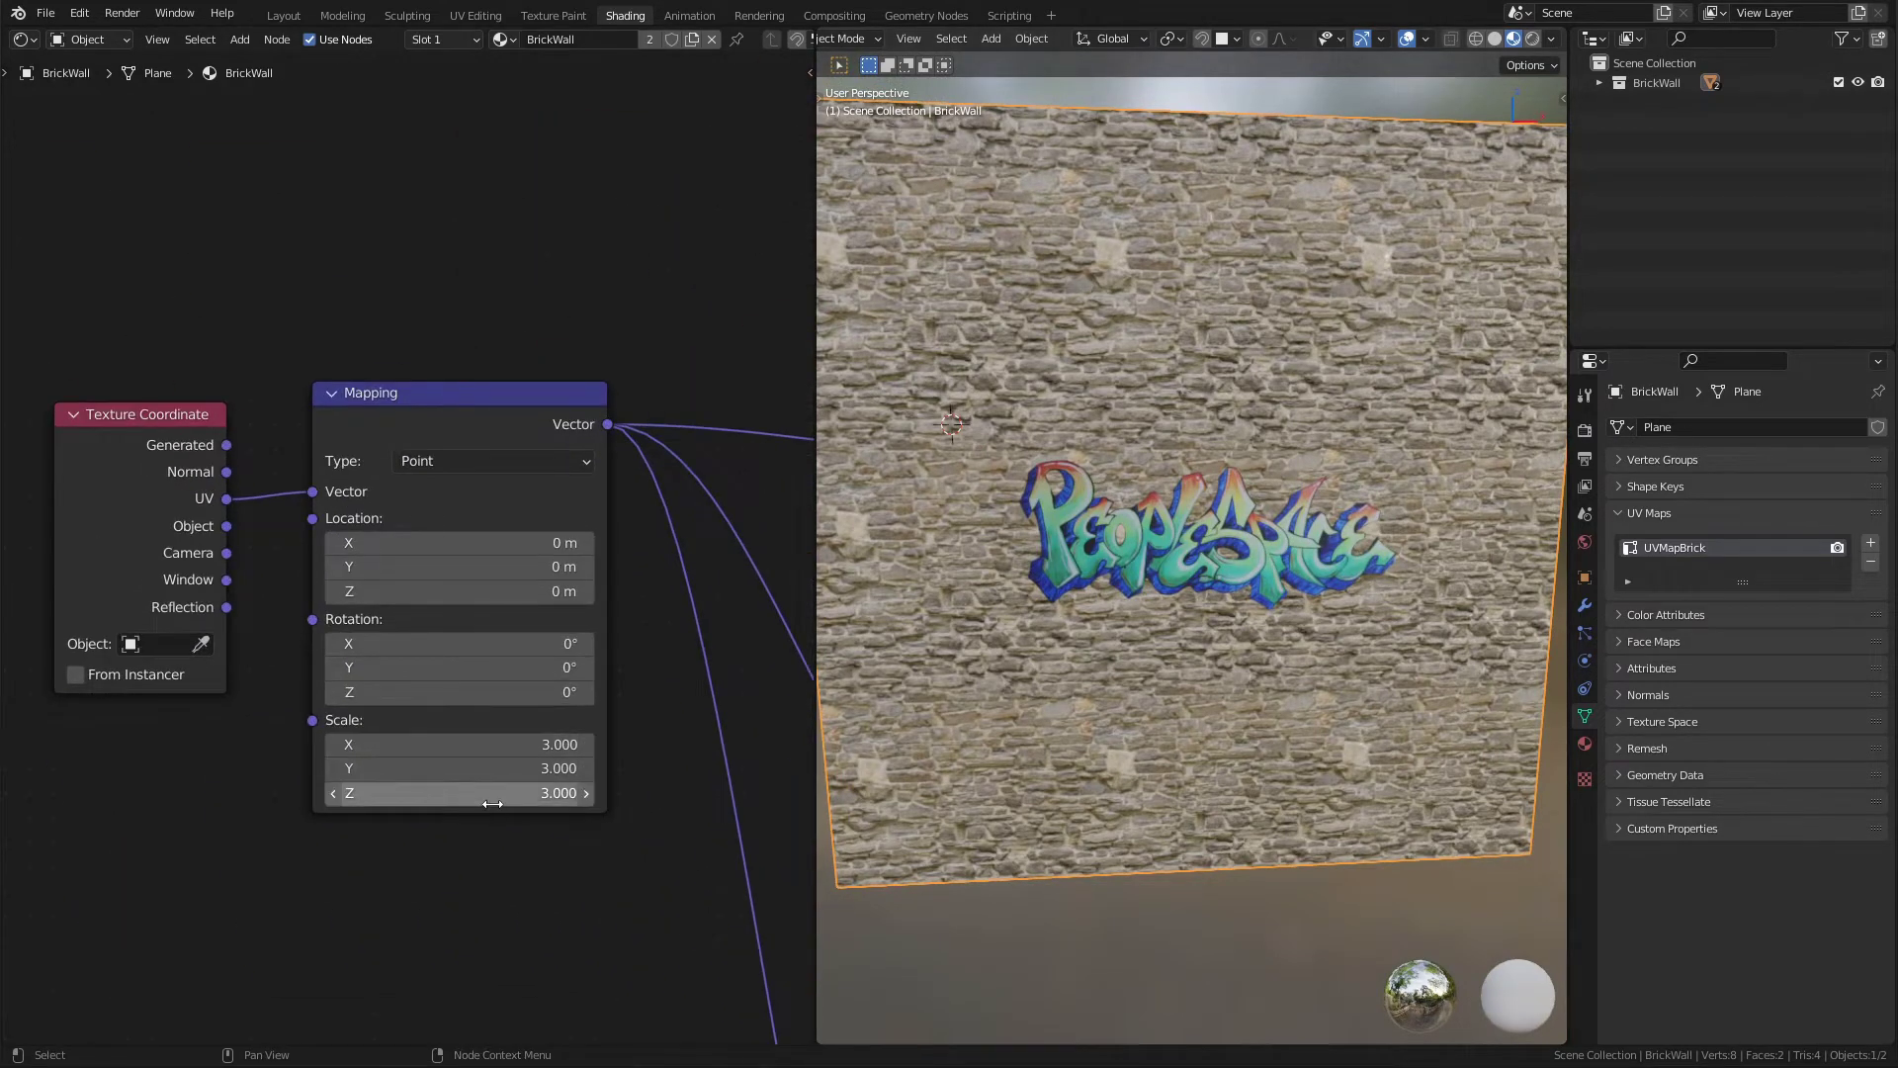
{"action": "left_click", "coordinate": [1290, 576]}
{"action": "middle_click_drag", "start_coordinate": [1040, 700], "coordinate": [1062, 495]}
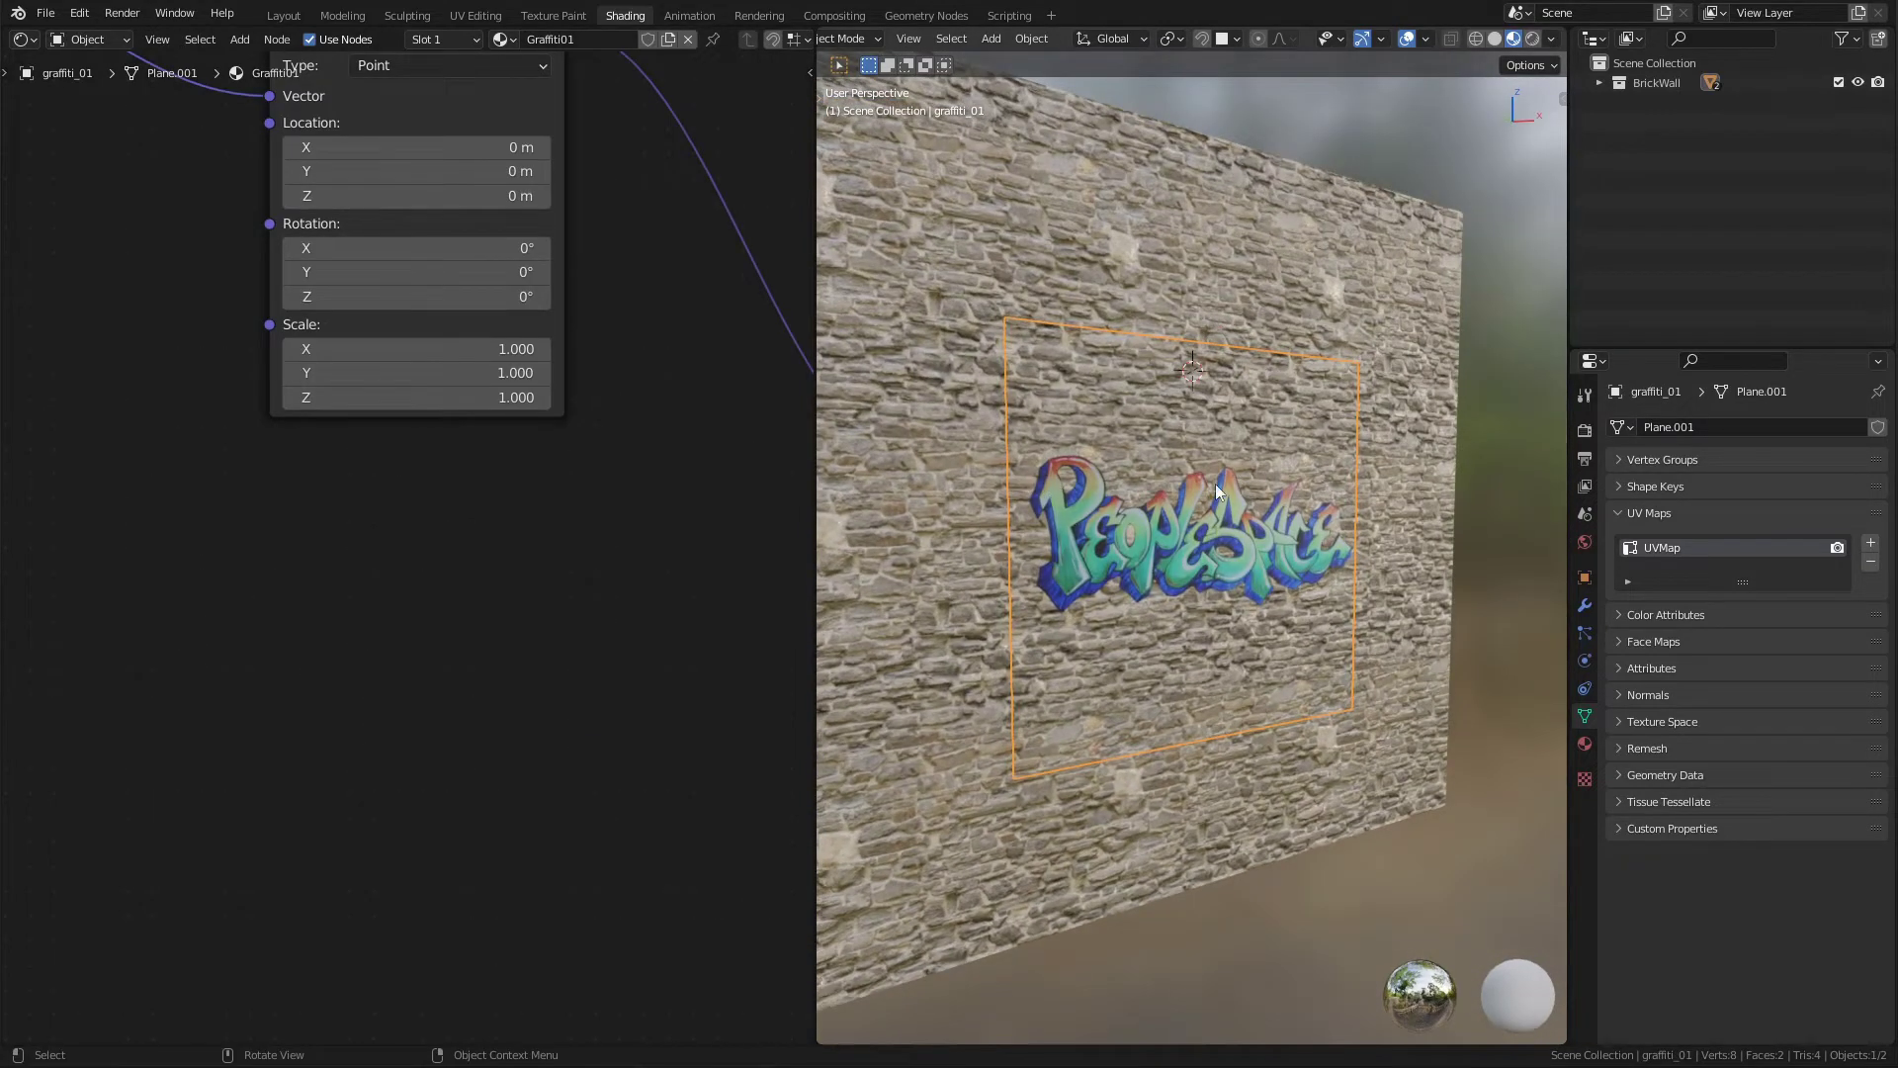
{"action": "middle_click_drag", "start_coordinate": [691, 532], "coordinate": [606, 606]}
{"action": "scroll", "coordinate": [1176, 467], "scroll_direction": "up", "scroll_amount": 6}
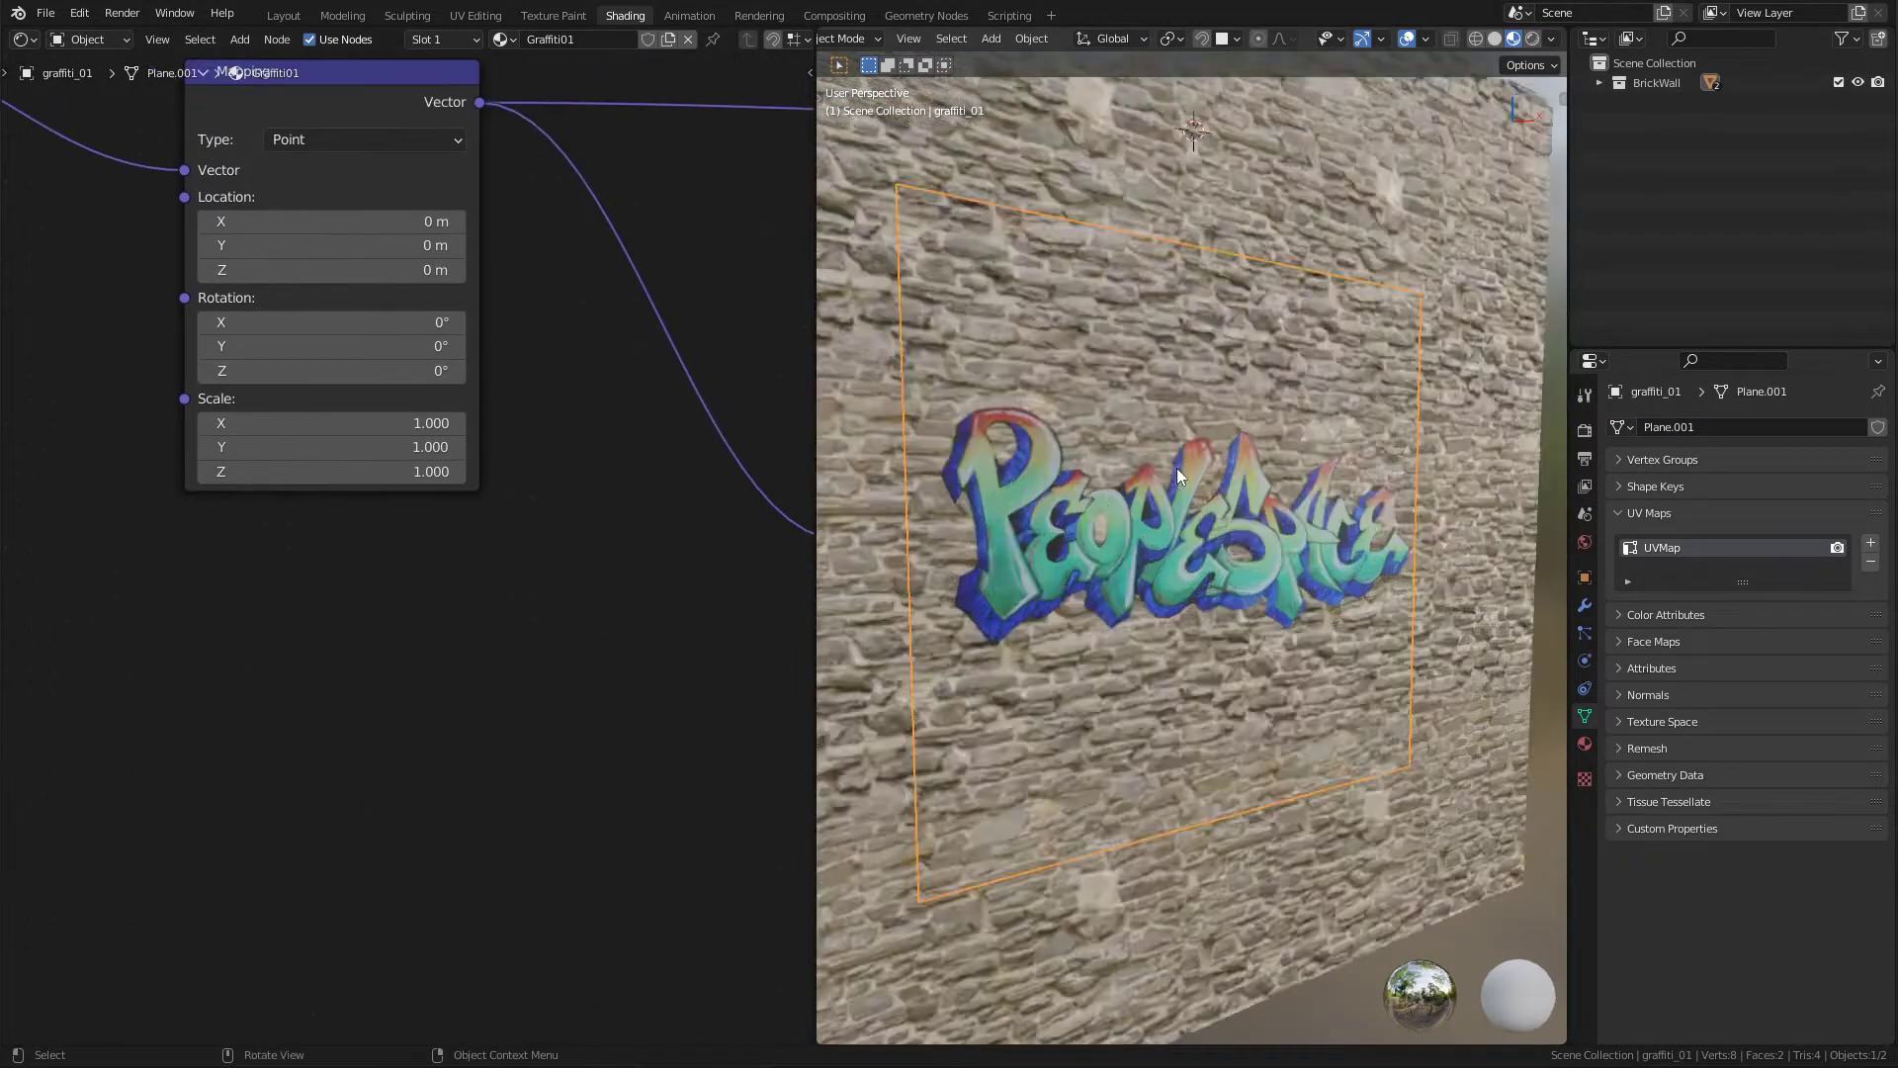
{"action": "middle_click_drag", "start_coordinate": [1177, 466], "coordinate": [1303, 256]}
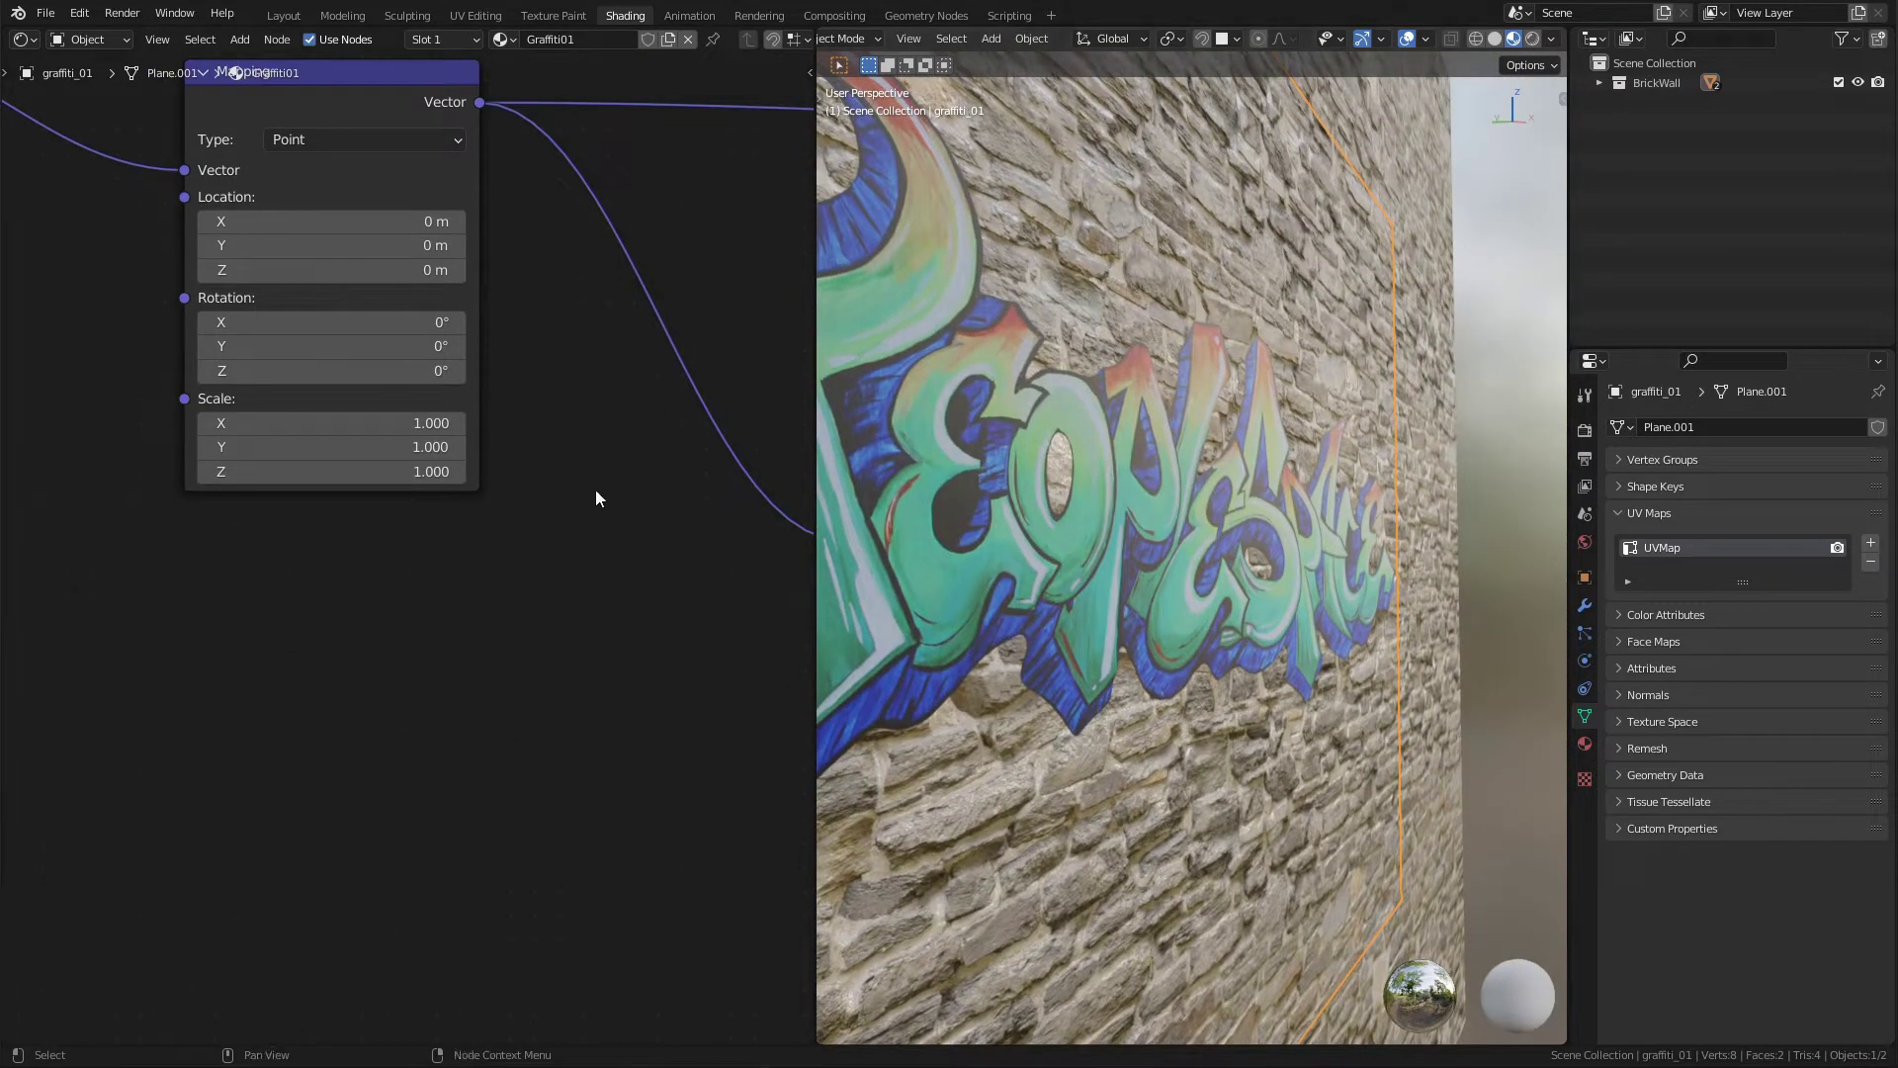
Connect the Normal Map output to the Principled BSDF's Normal input in the Graffiti01 material.
{"action": "scroll", "coordinate": [595, 498], "scroll_direction": "down", "scroll_amount": 5}
{"action": "scroll", "coordinate": [485, 520], "scroll_direction": "up", "scroll_amount": 2}
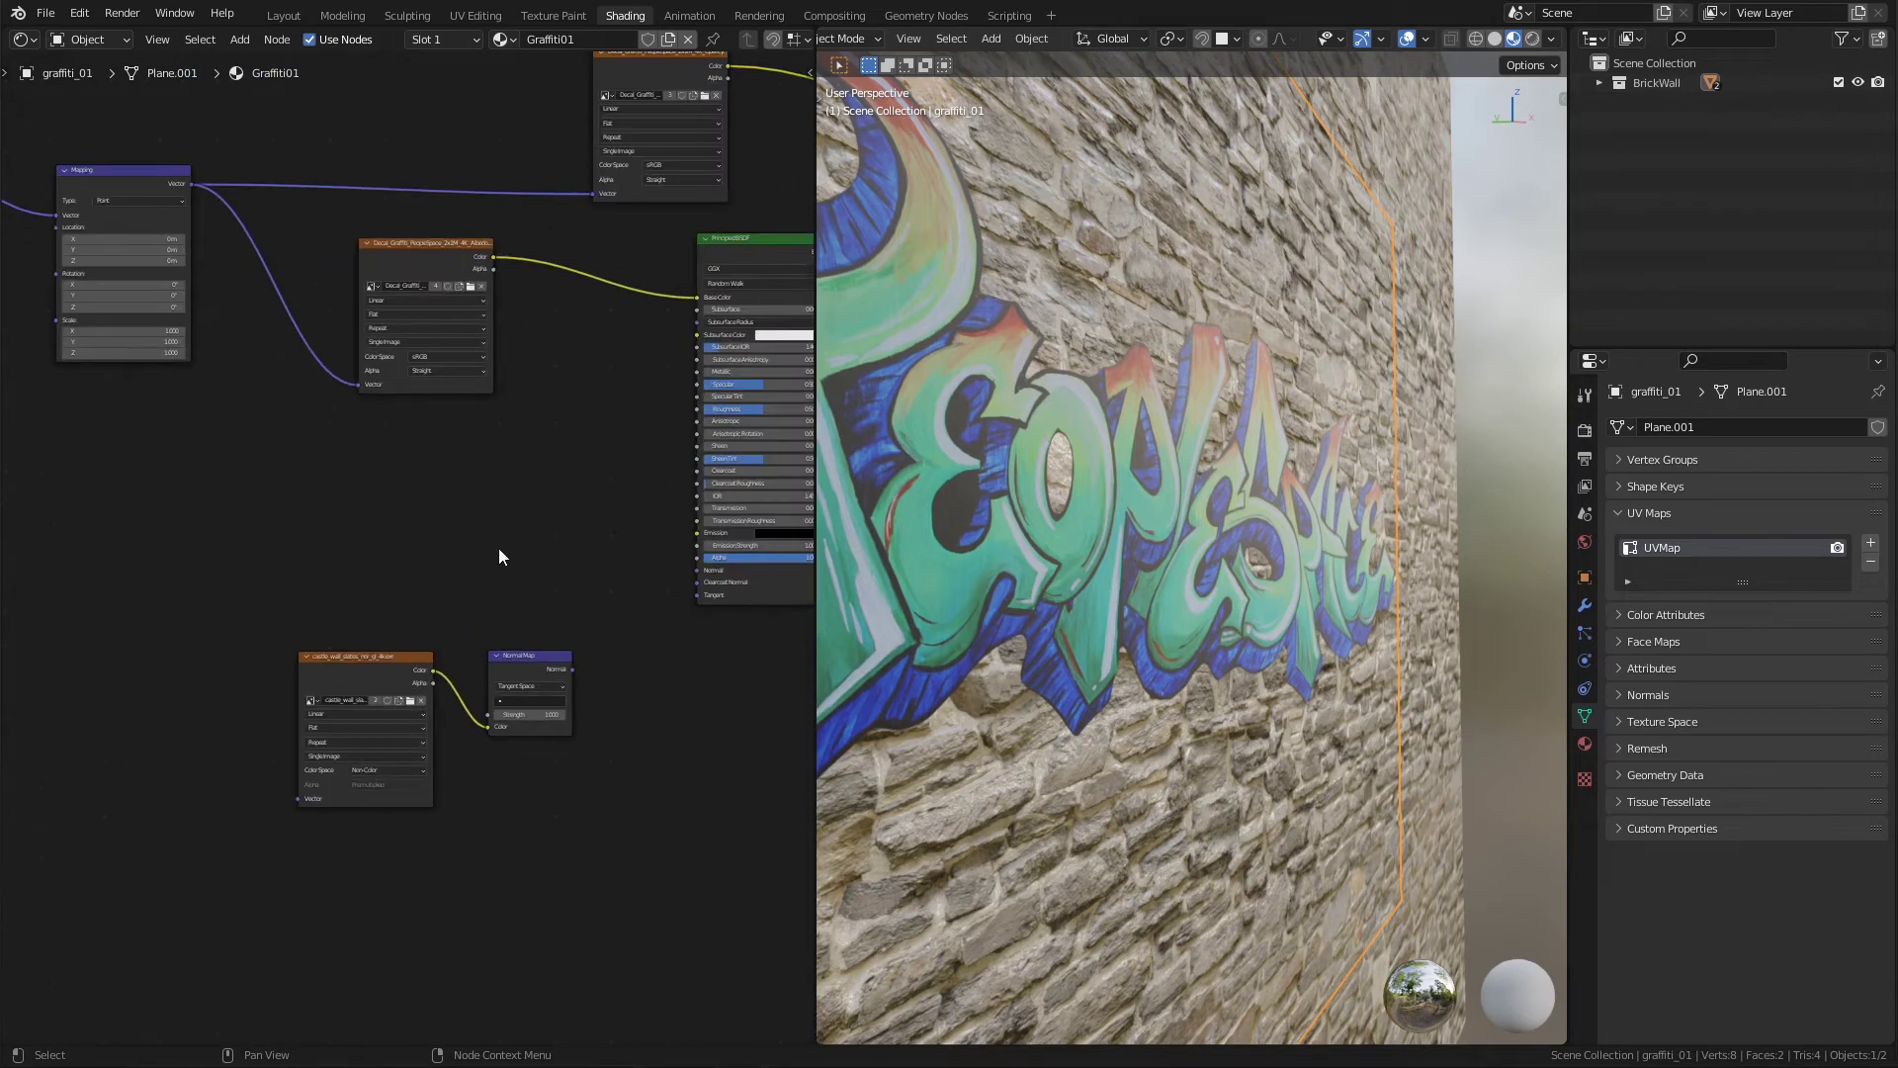
{"action": "scroll", "coordinate": [498, 548], "scroll_direction": "up", "scroll_amount": 2}
{"action": "scroll", "coordinate": [318, 708], "scroll_direction": "right", "scroll_amount": 1}
{"action": "scroll", "coordinate": [377, 672], "scroll_direction": "right", "scroll_amount": 2}
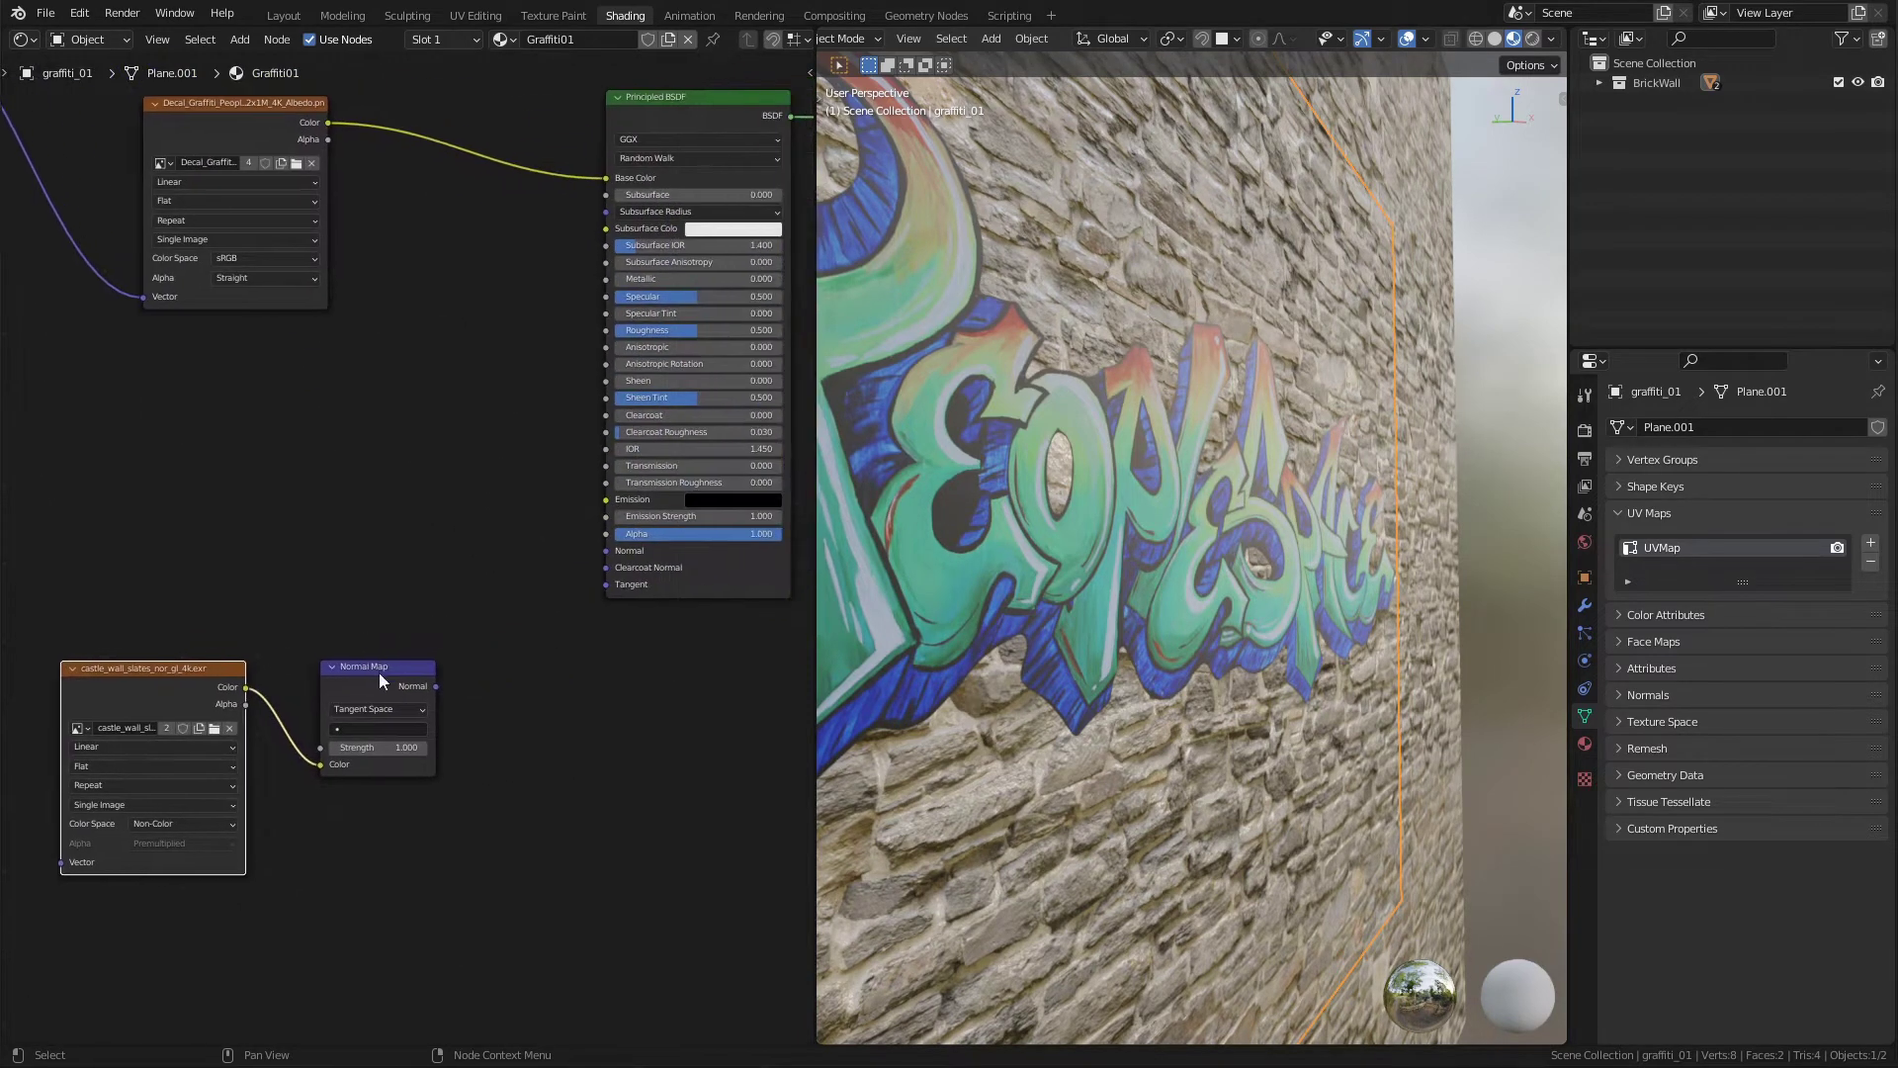
{"action": "left_click_drag", "start_coordinate": [436, 687], "coordinate": [605, 550]}
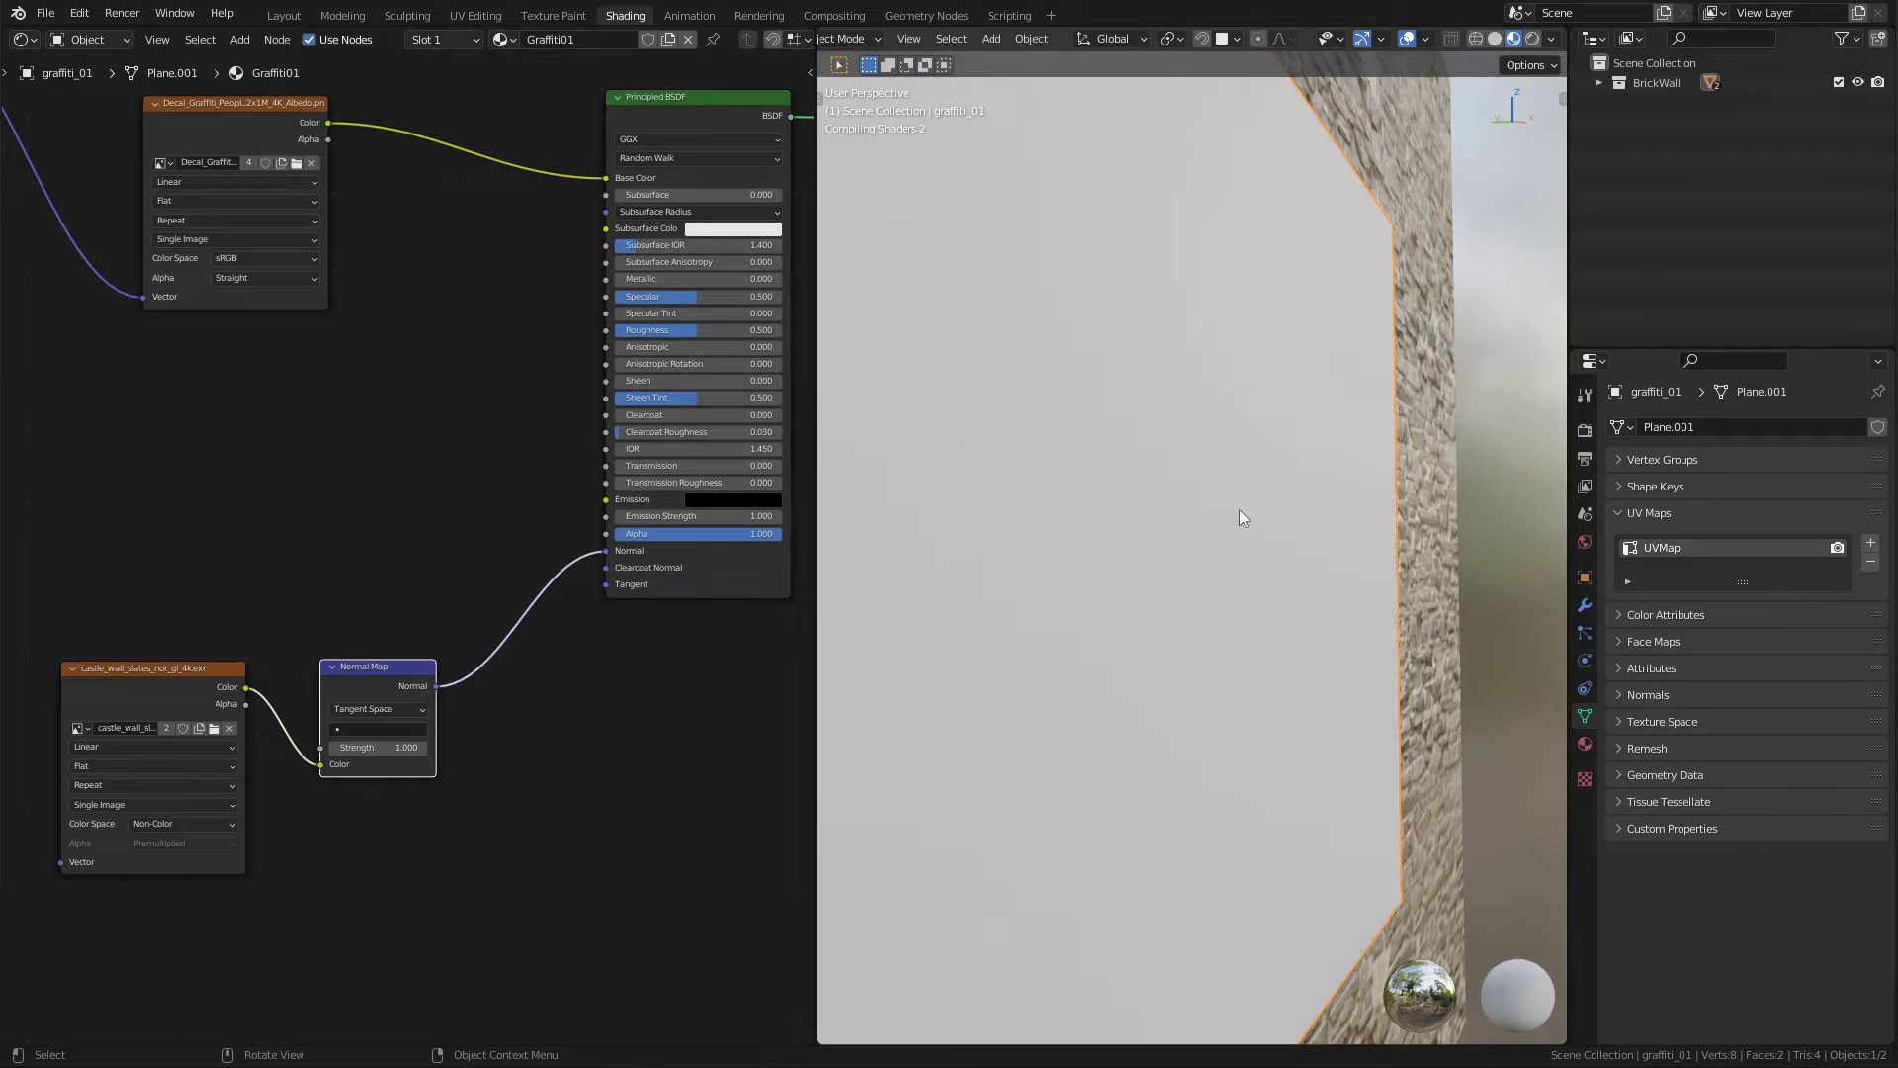
Preview the Normal Map node and its castle wall normal texture on the graffiti plane, and restore the Mix Shader output.
{"action": "middle_click_drag", "start_coordinate": [1238, 508], "coordinate": [1291, 406]}
{"action": "scroll", "coordinate": [1167, 514], "scroll_direction": "up", "scroll_amount": 4}
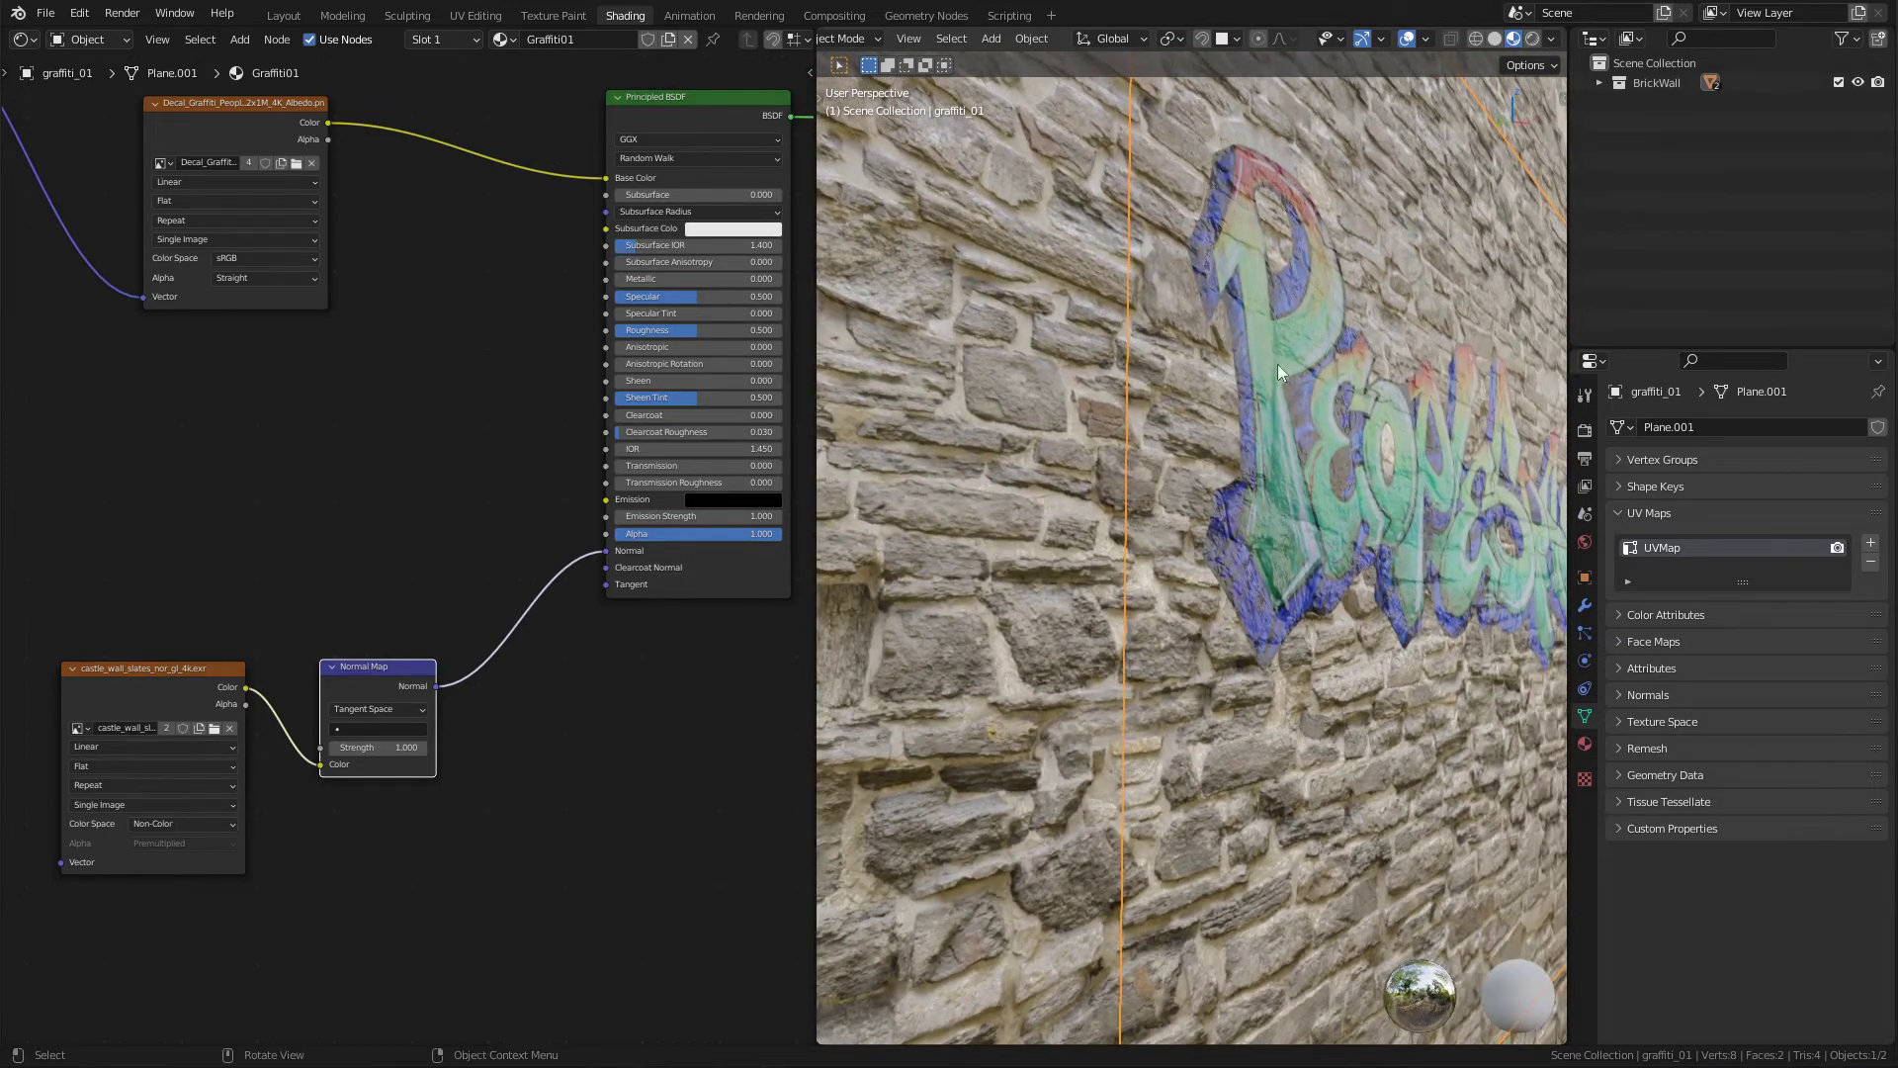
{"action": "left_click", "coordinate": [419, 670], "text": "ctrl+shift"}
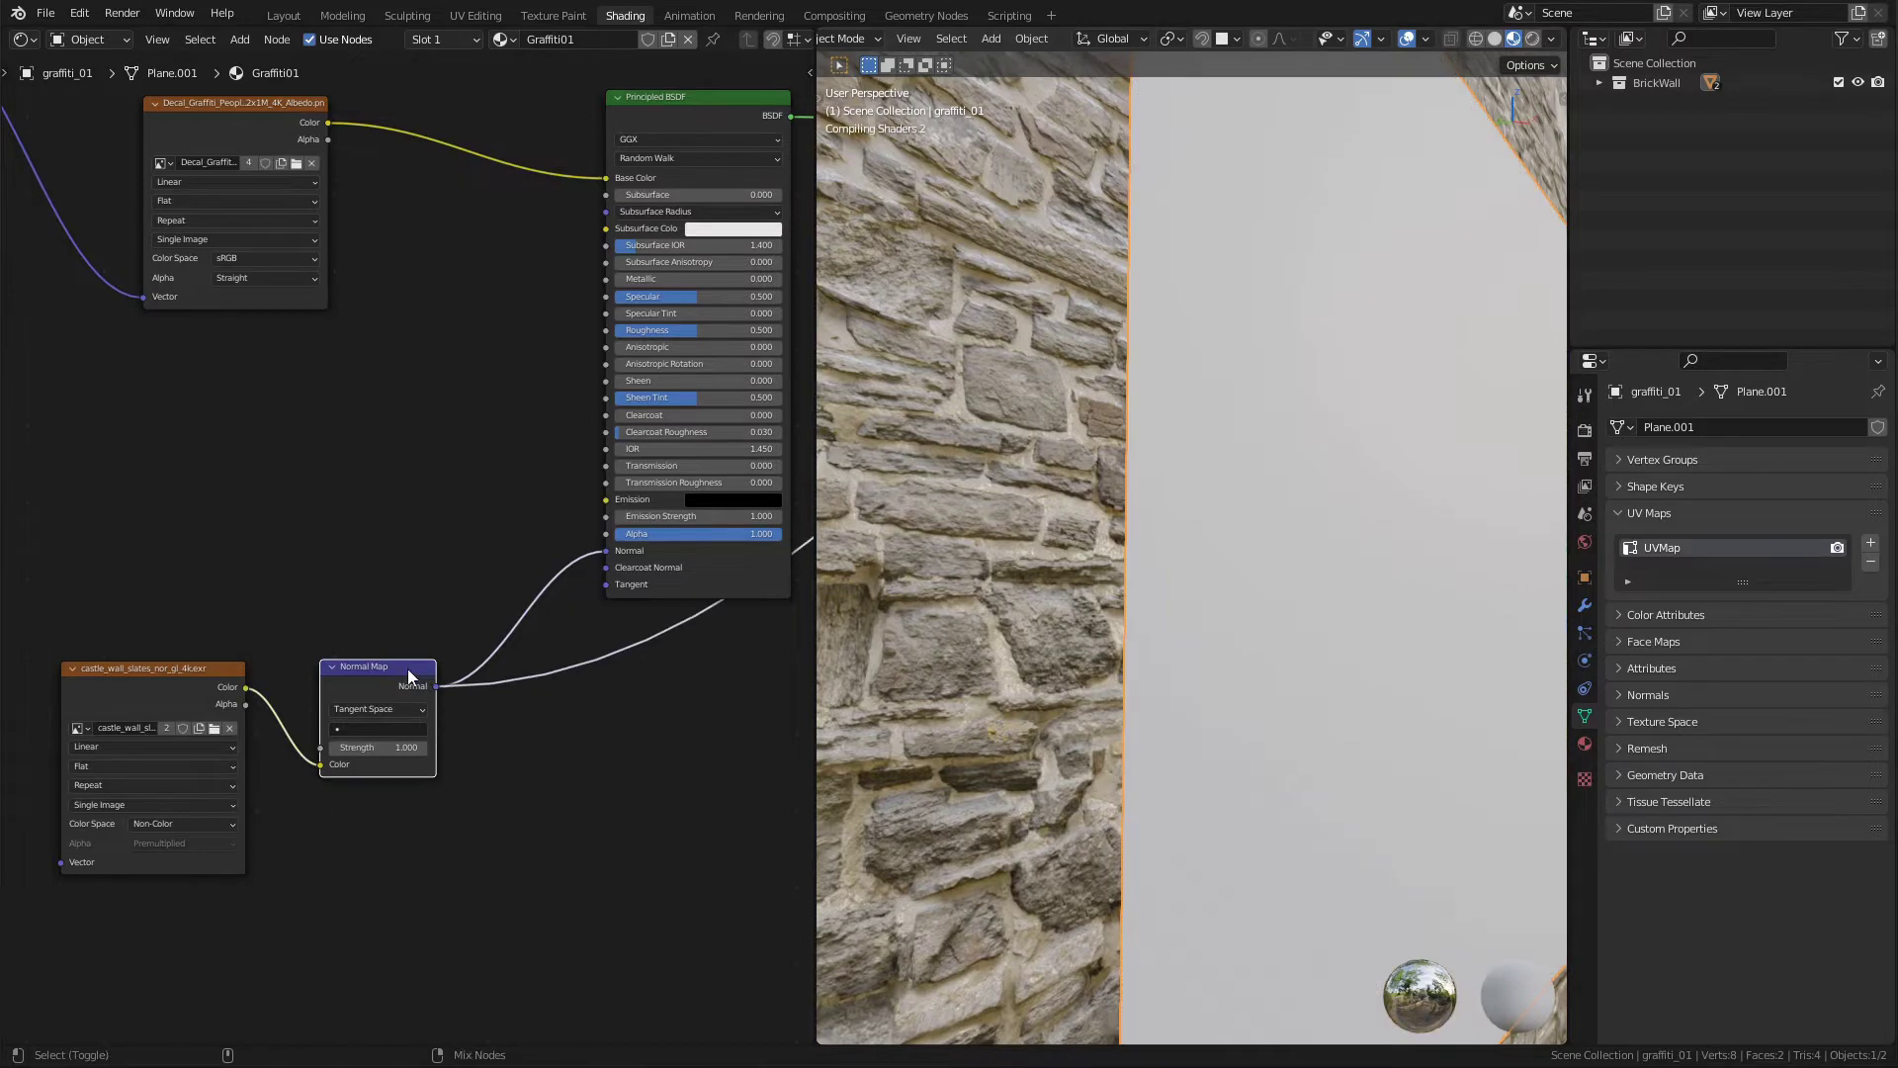
{"action": "middle_click_drag", "start_coordinate": [1164, 509], "coordinate": [1137, 514]}
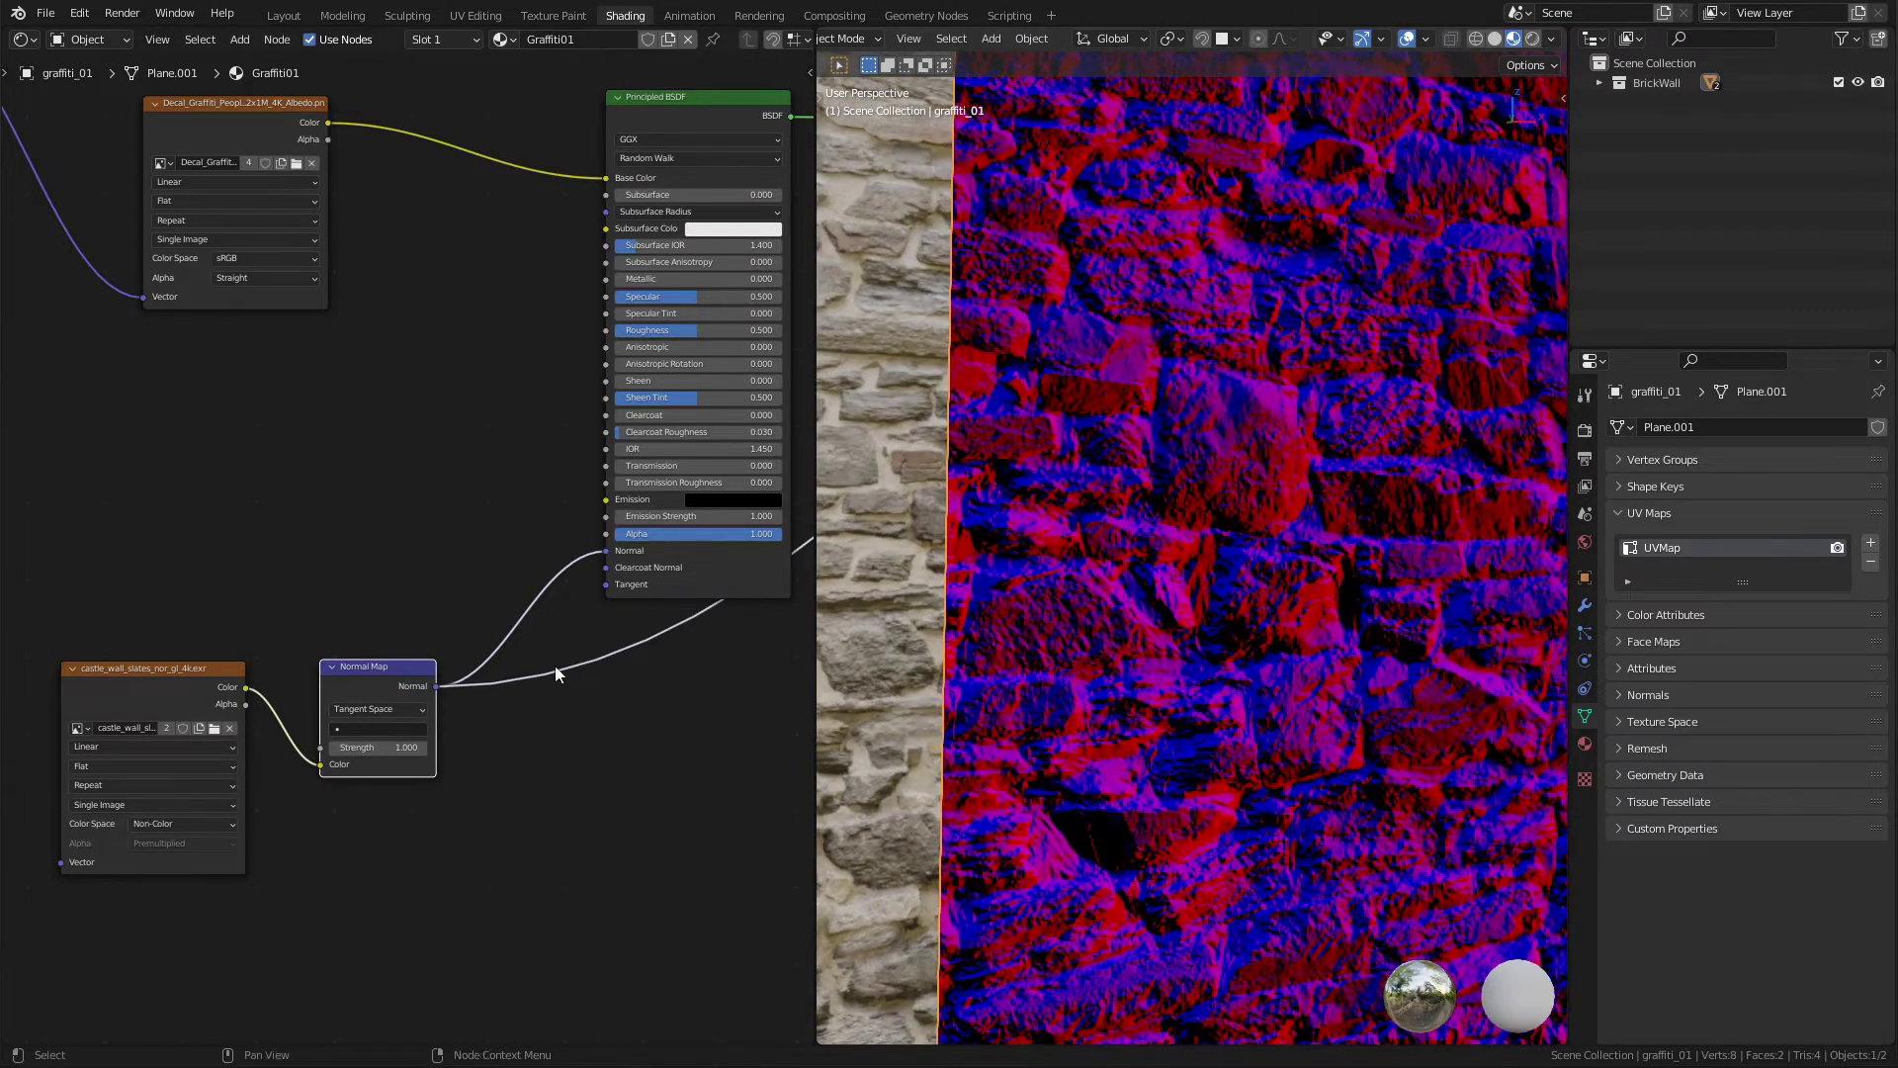
{"action": "left_click", "coordinate": [198, 672], "text": "ctrl+shift"}
{"action": "scroll", "coordinate": [1106, 512], "scroll_direction": "down", "scroll_amount": 6}
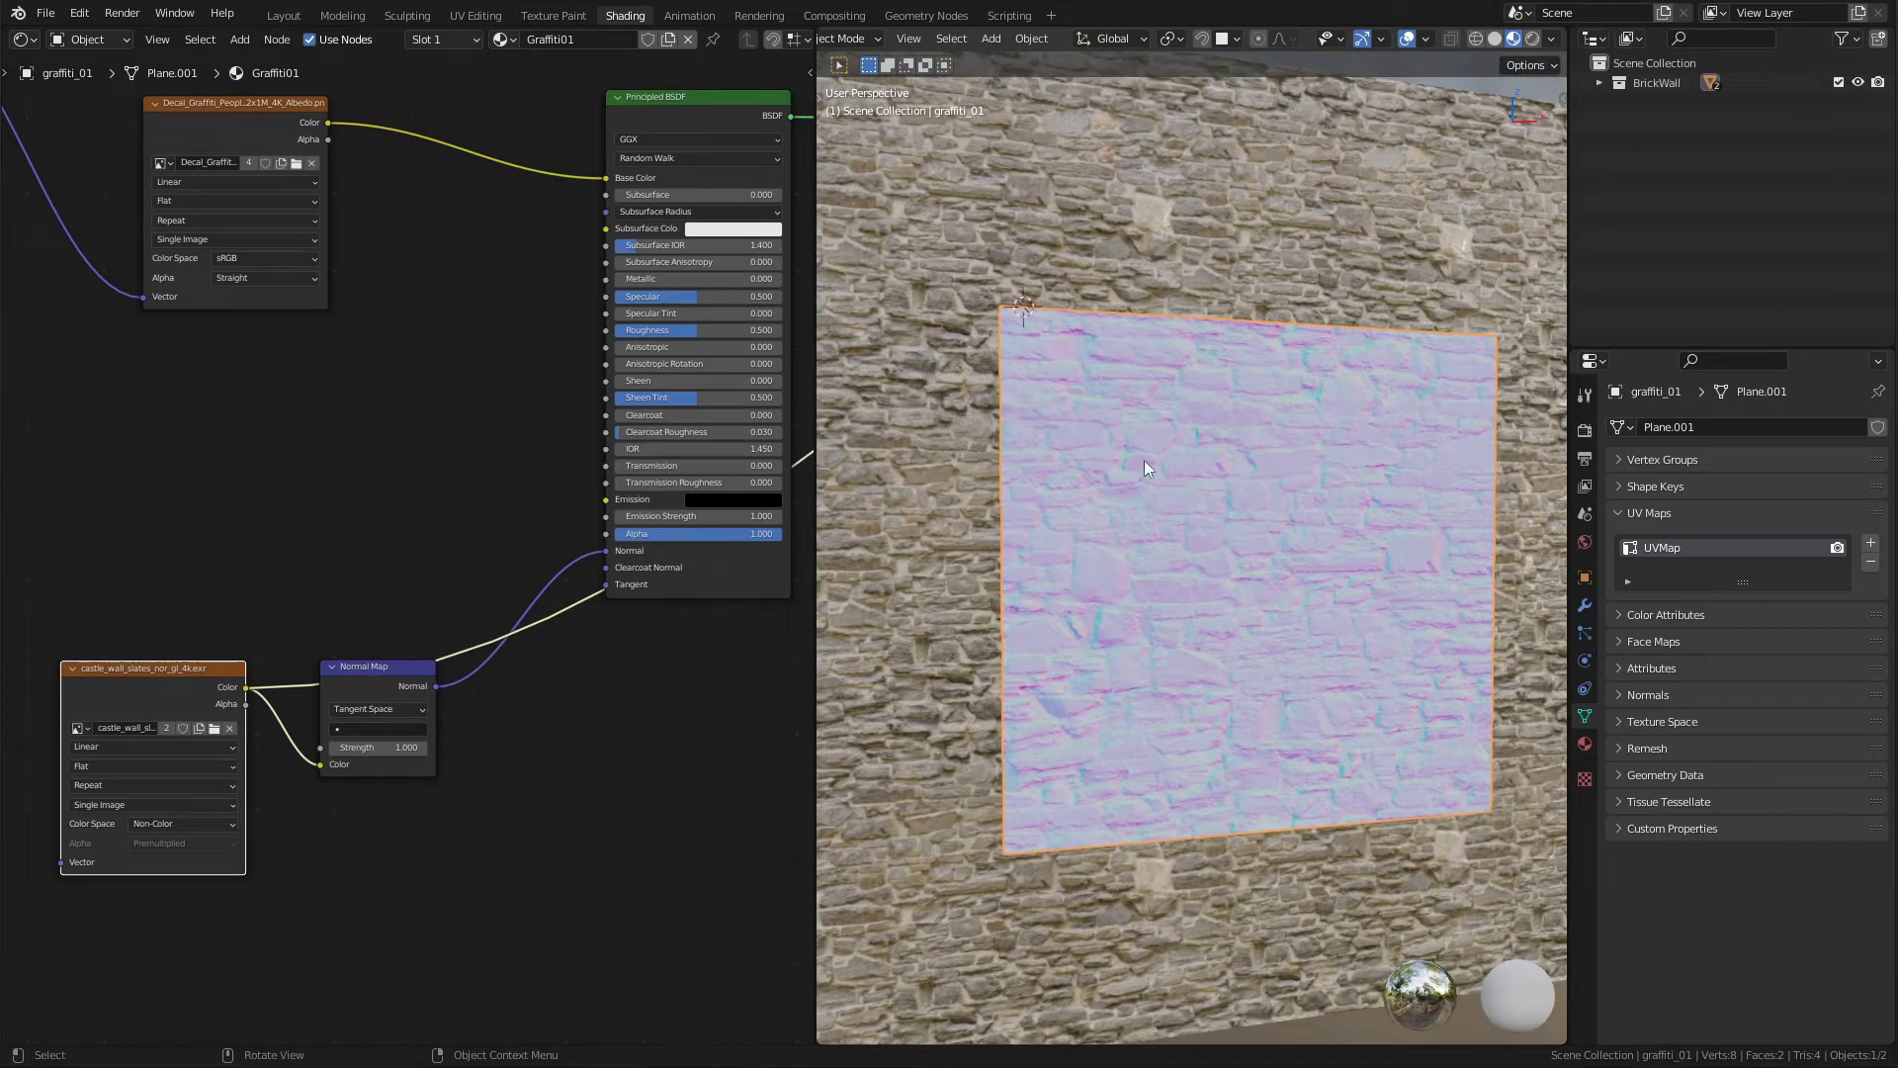
{"action": "middle_click_drag", "start_coordinate": [568, 719], "coordinate": [365, 485]}
{"action": "left_click", "coordinate": [601, 381]}
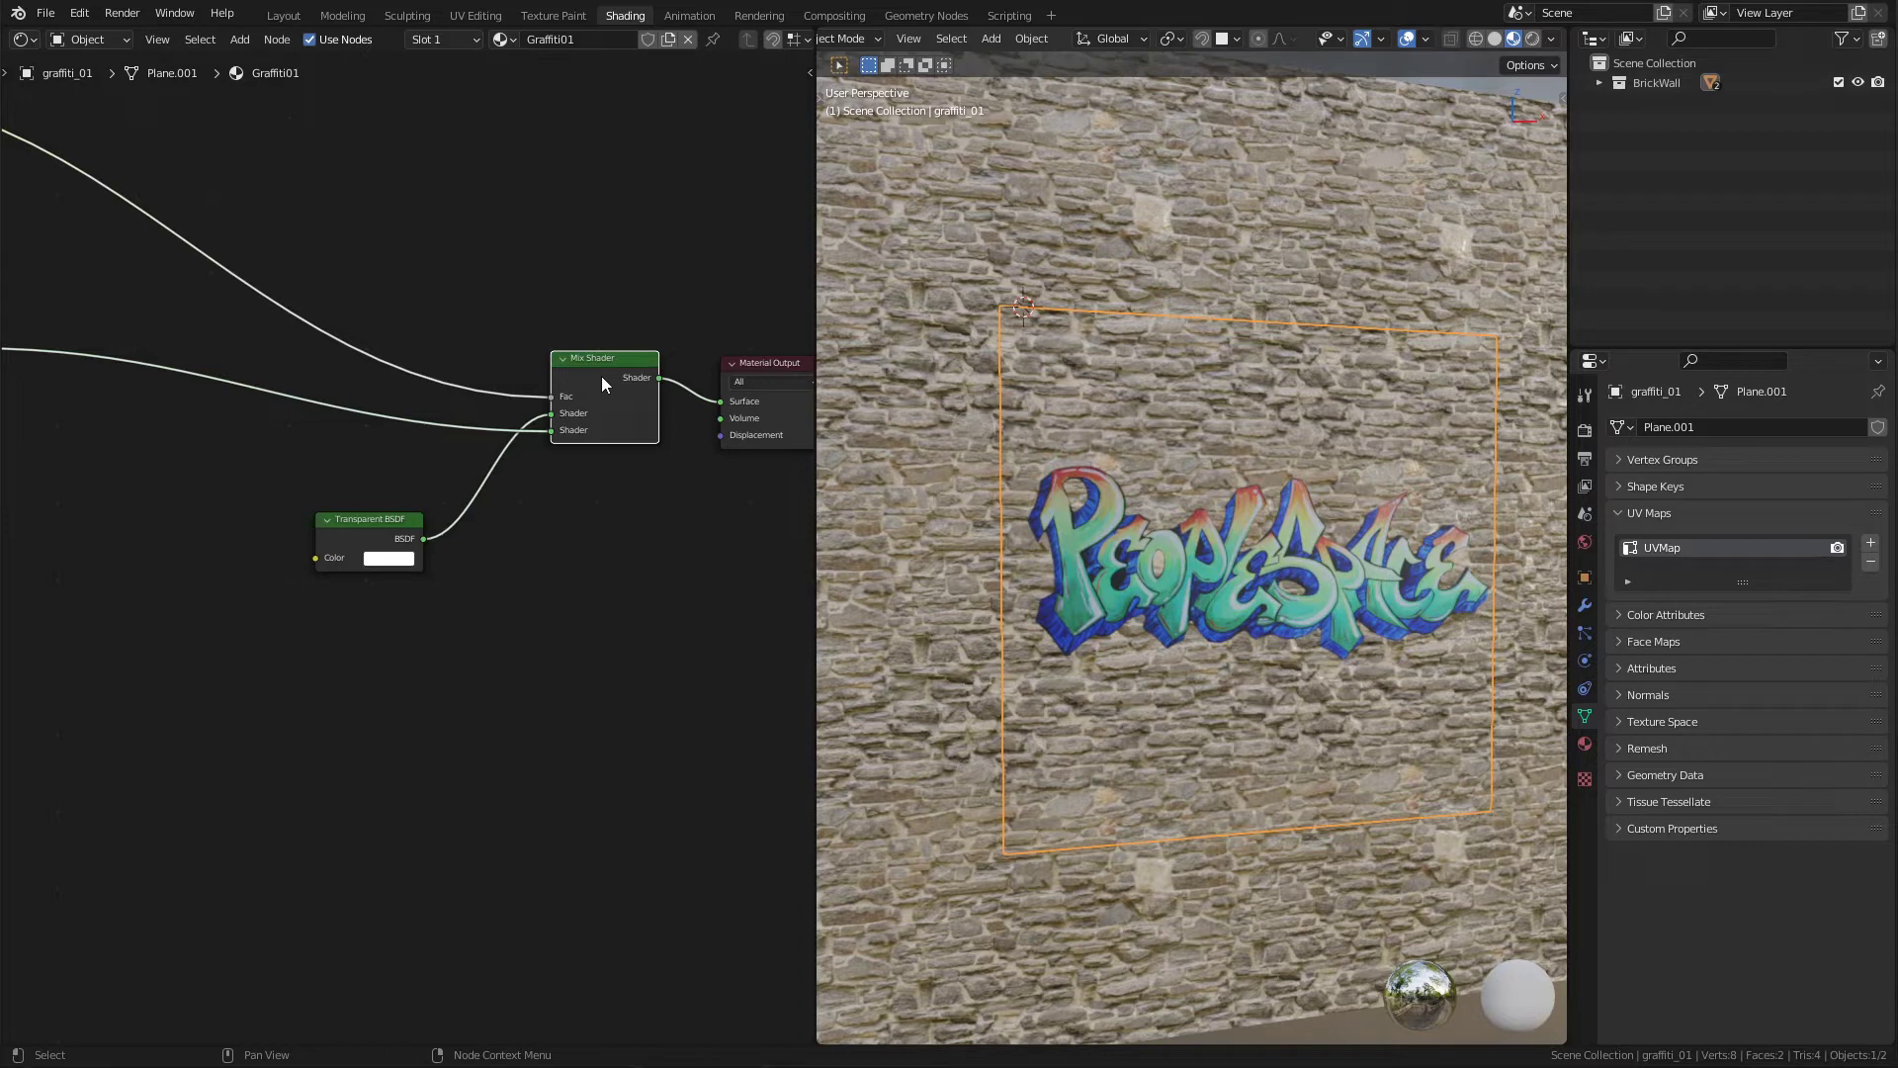
Create a new geometry node tree on graffiti_01 in the Geometry Node Editor and move the Group Input farther from the Group Output.
{"action": "left_click", "coordinate": [1585, 605]}
{"action": "middle_click_drag", "start_coordinate": [1421, 556], "coordinate": [1309, 492]}
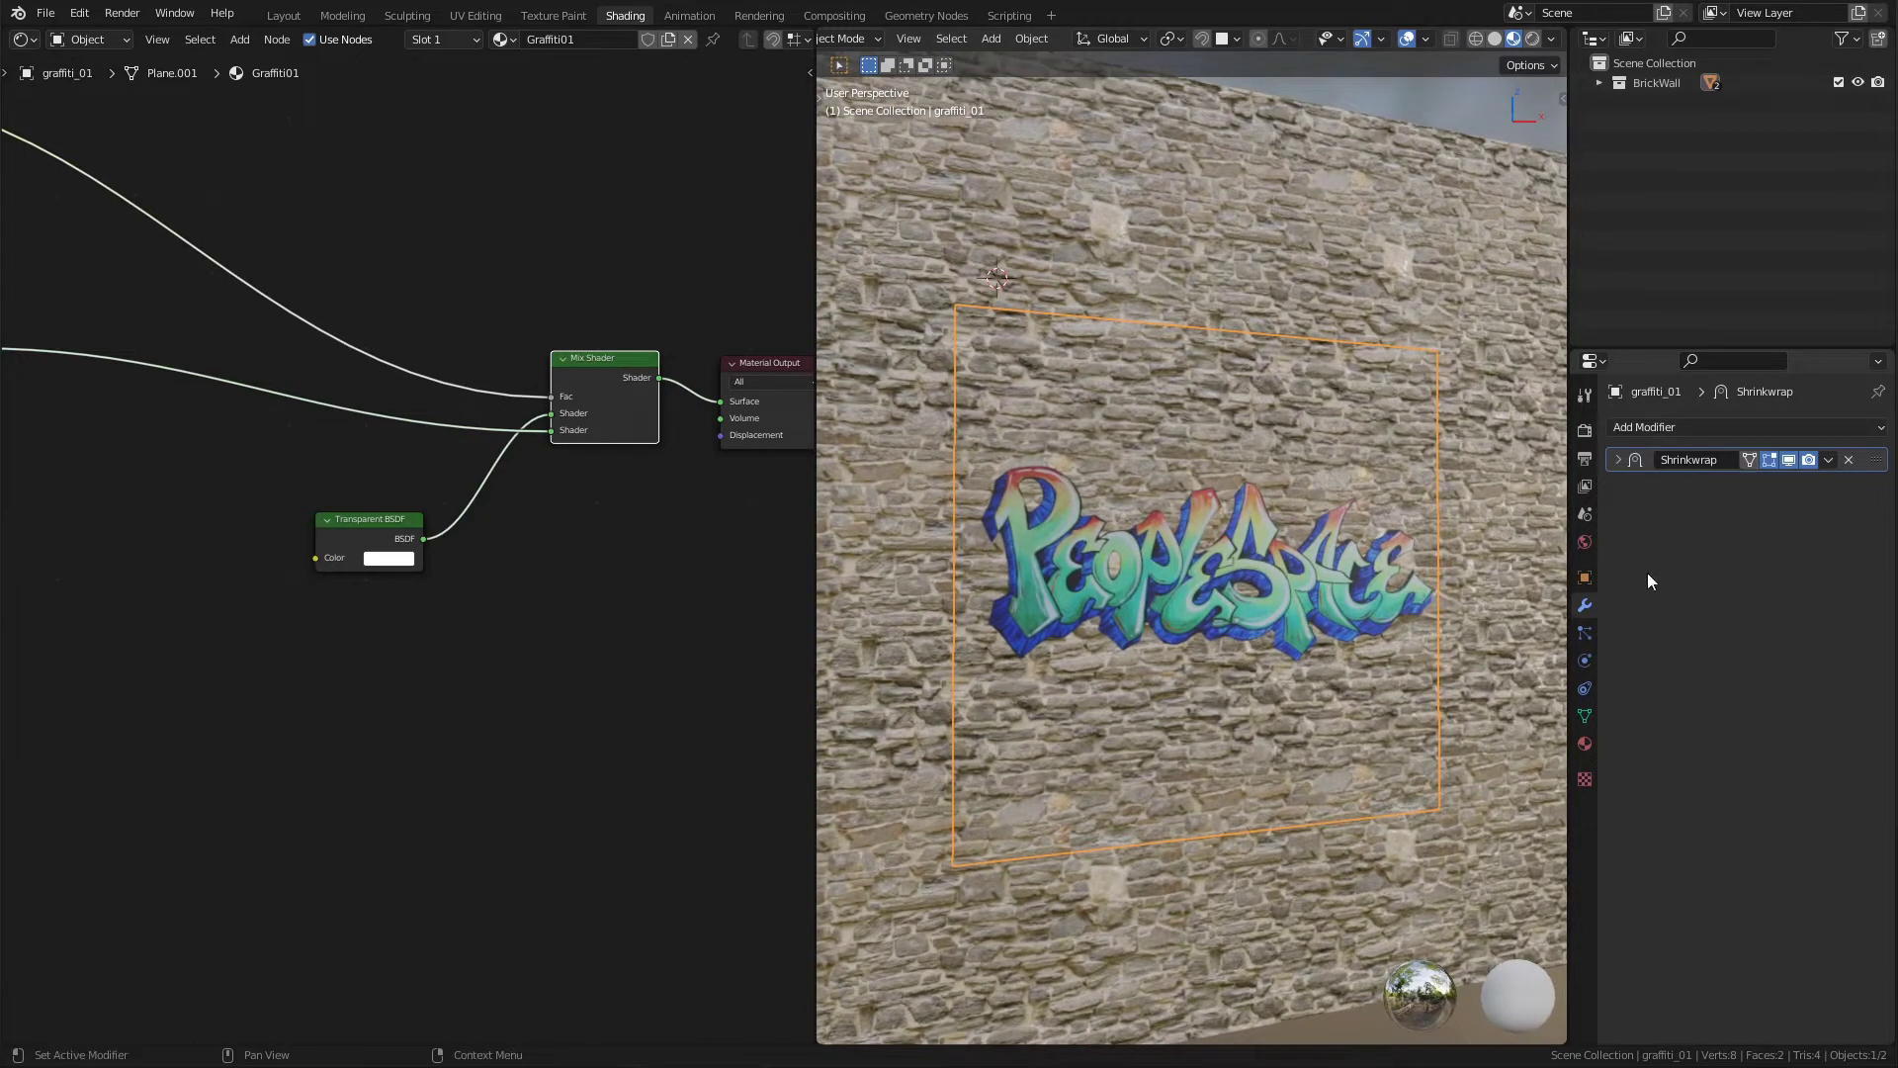
{"action": "left_click", "coordinate": [24, 40]}
{"action": "left_click", "coordinate": [97, 204]}
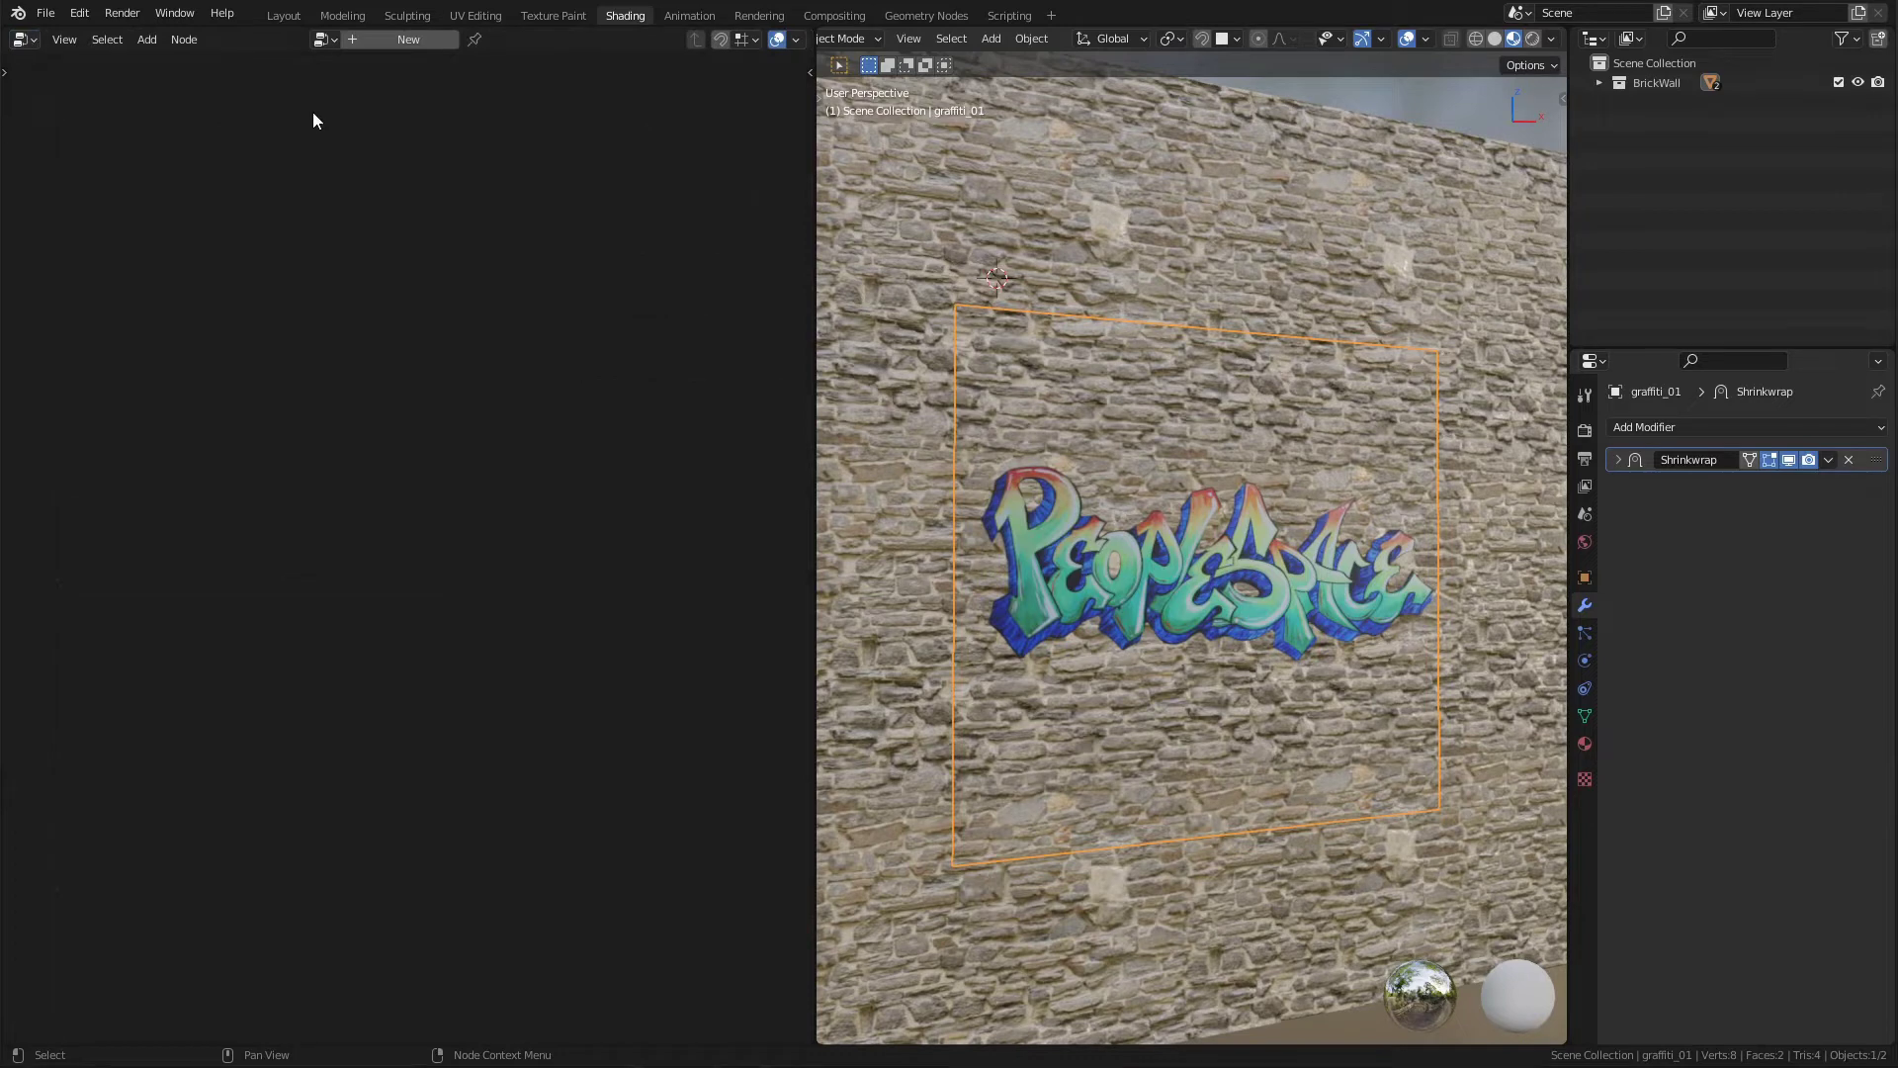
{"action": "left_click", "coordinate": [370, 40]}
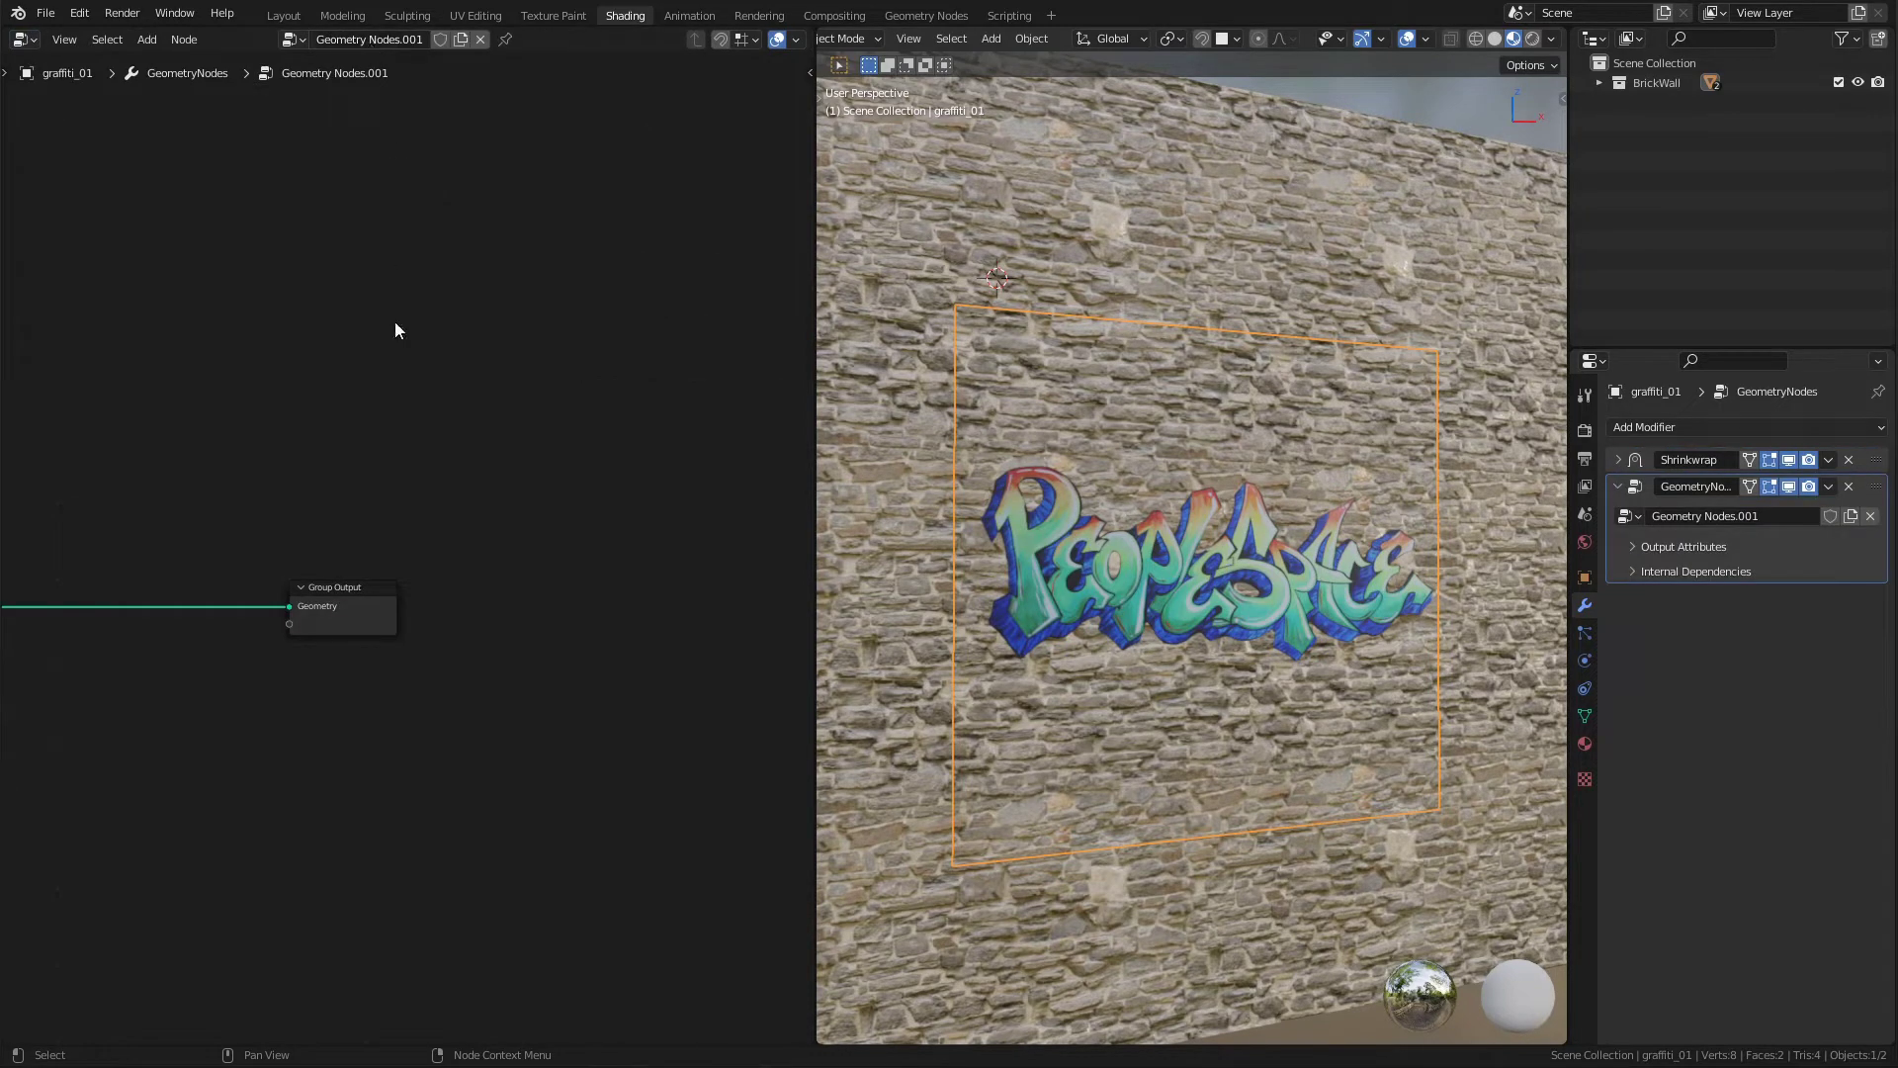
{"action": "key", "text": "Home"}
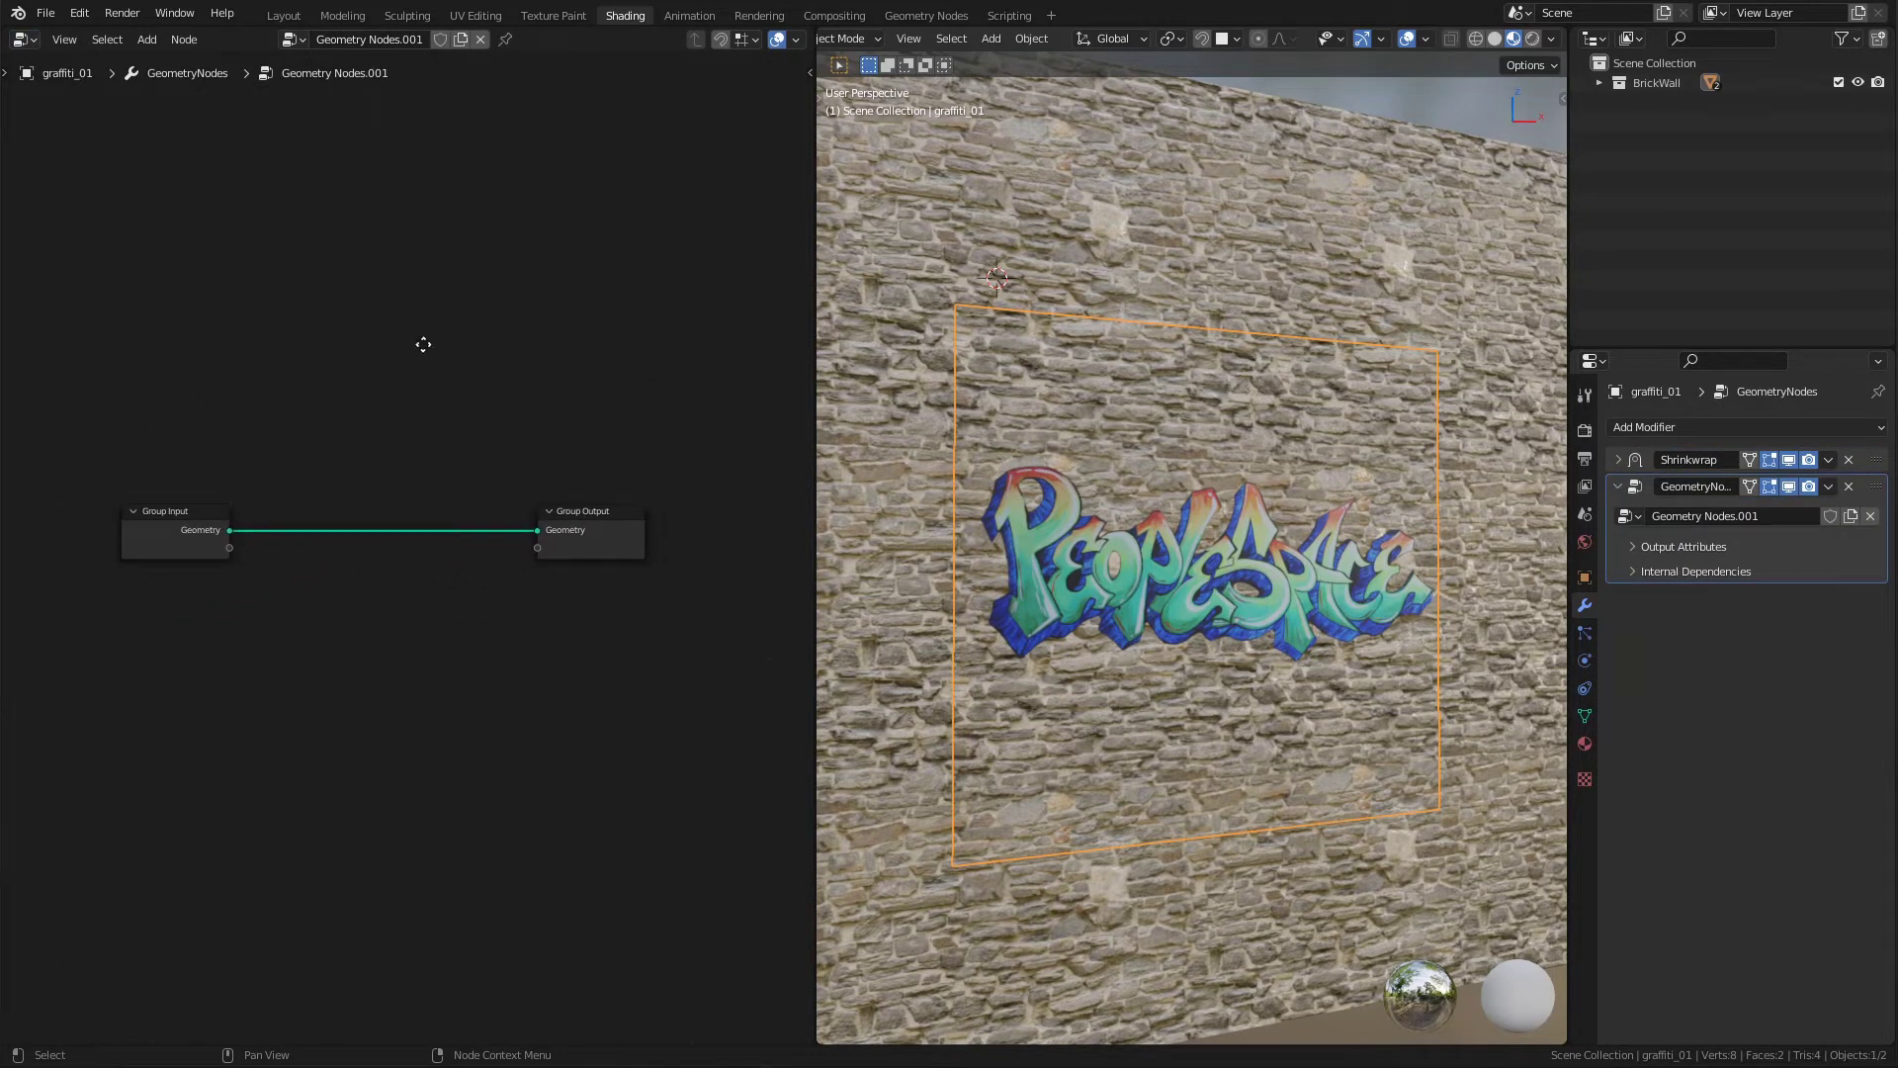
{"action": "middle_click_drag", "start_coordinate": [423, 344], "coordinate": [399, 363]}
{"action": "left_click_drag", "start_coordinate": [182, 539], "coordinate": [75, 556]}
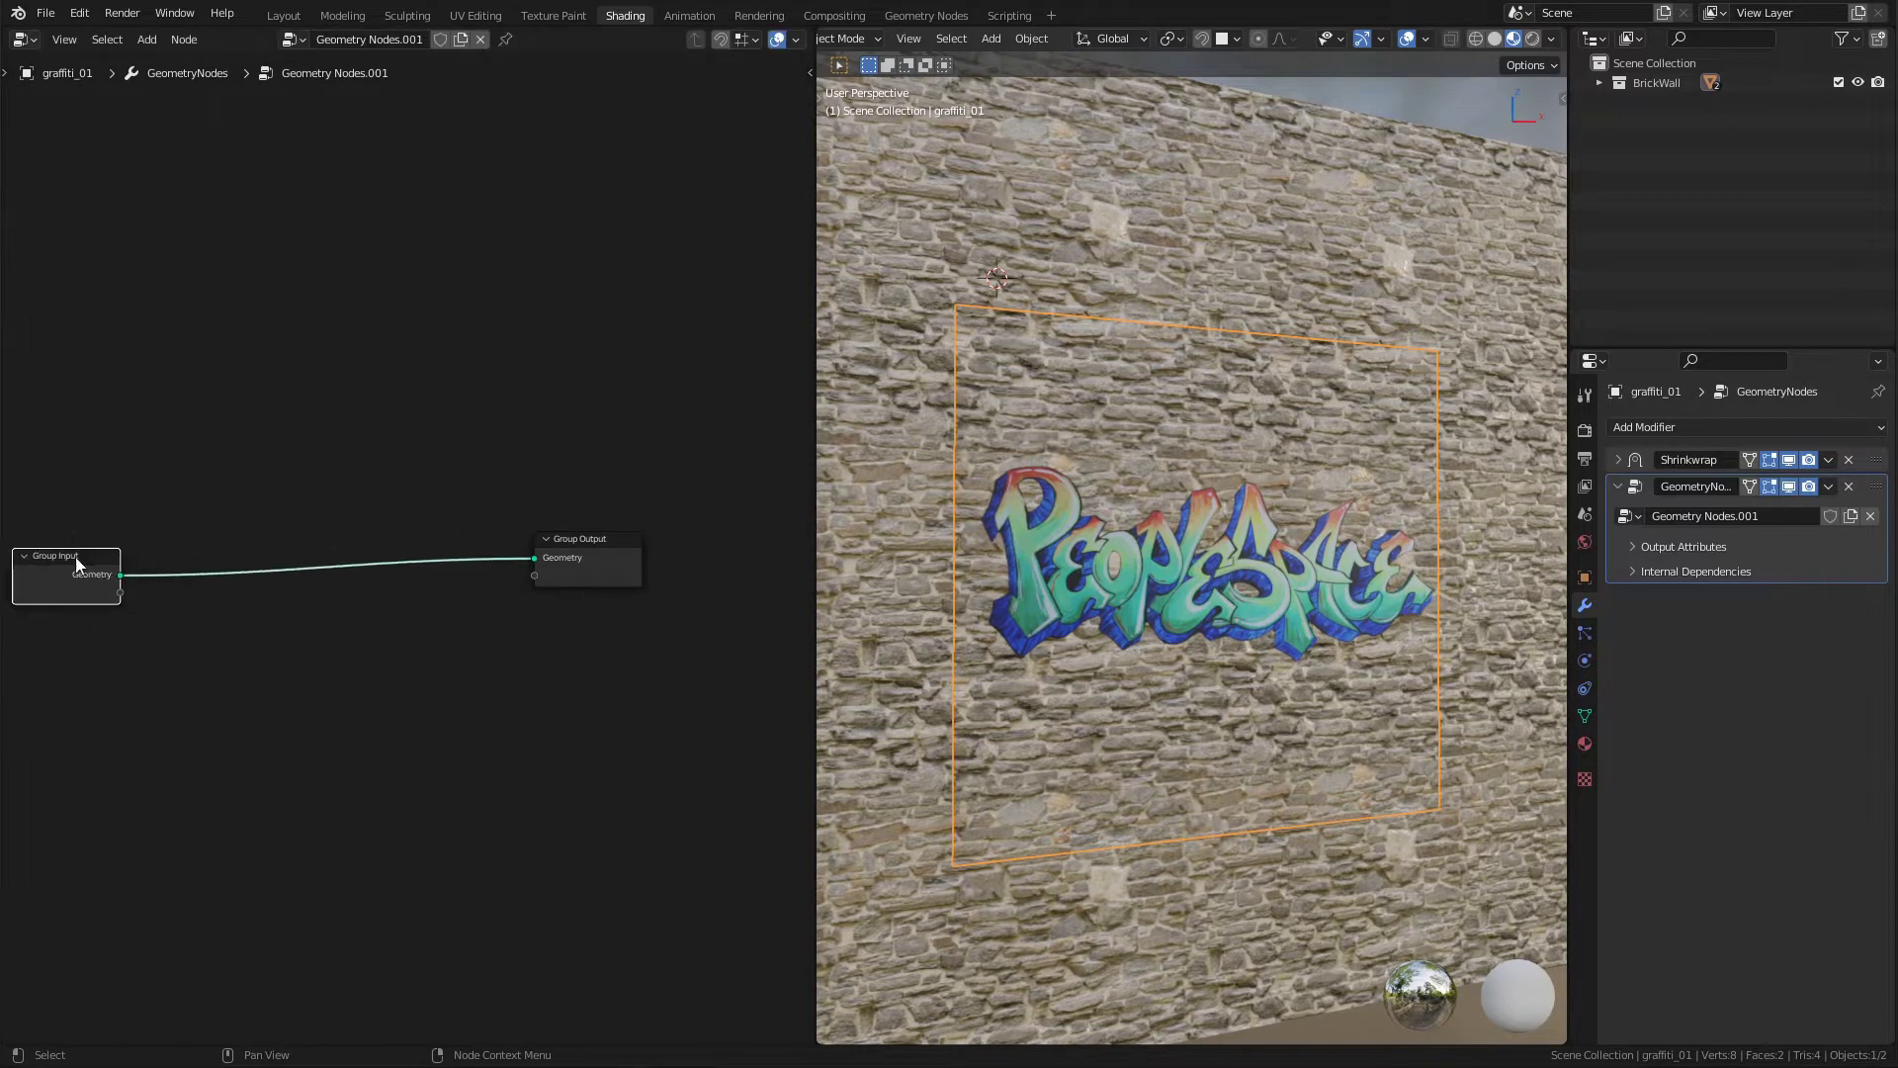
Add an Object Info node referencing the BrickWall object above the Group Input node in graffiti_01's node tree.
{"action": "left_click", "coordinate": [890, 435]}
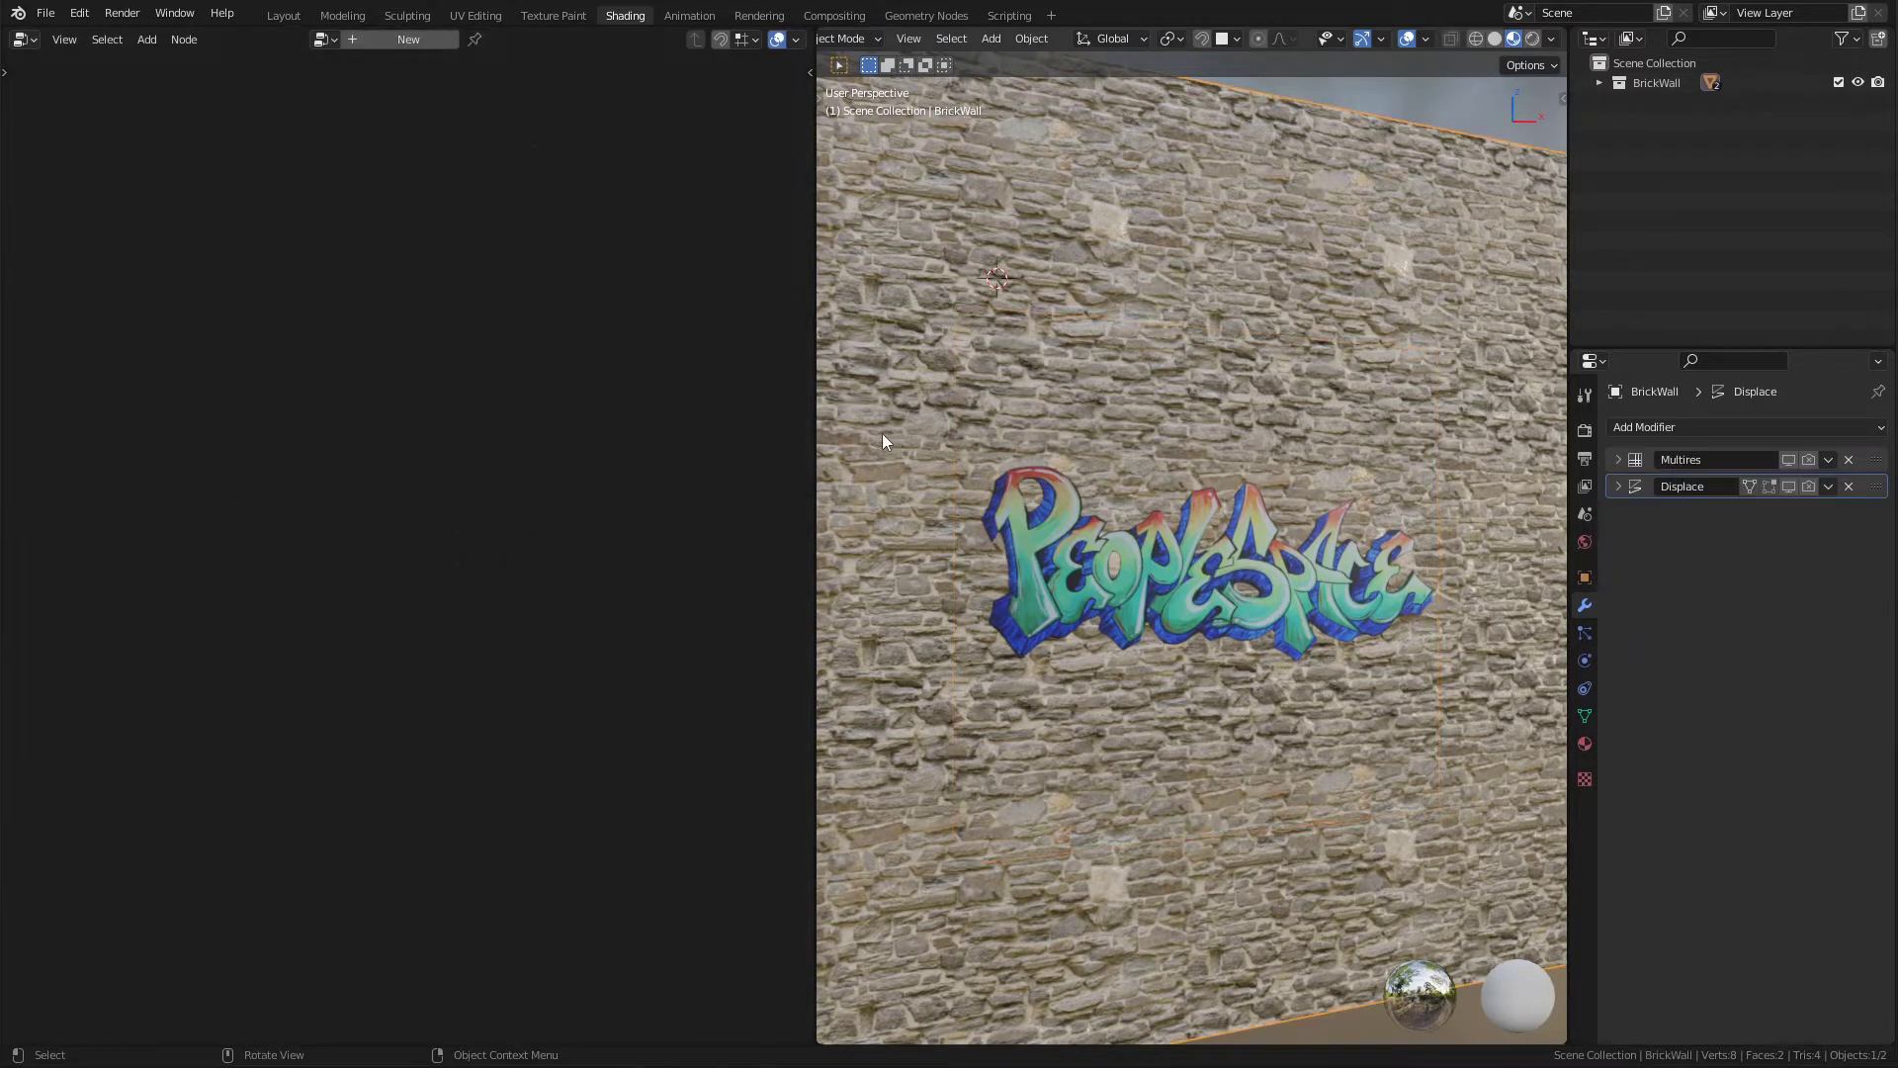
{"action": "left_click", "coordinate": [1170, 607]}
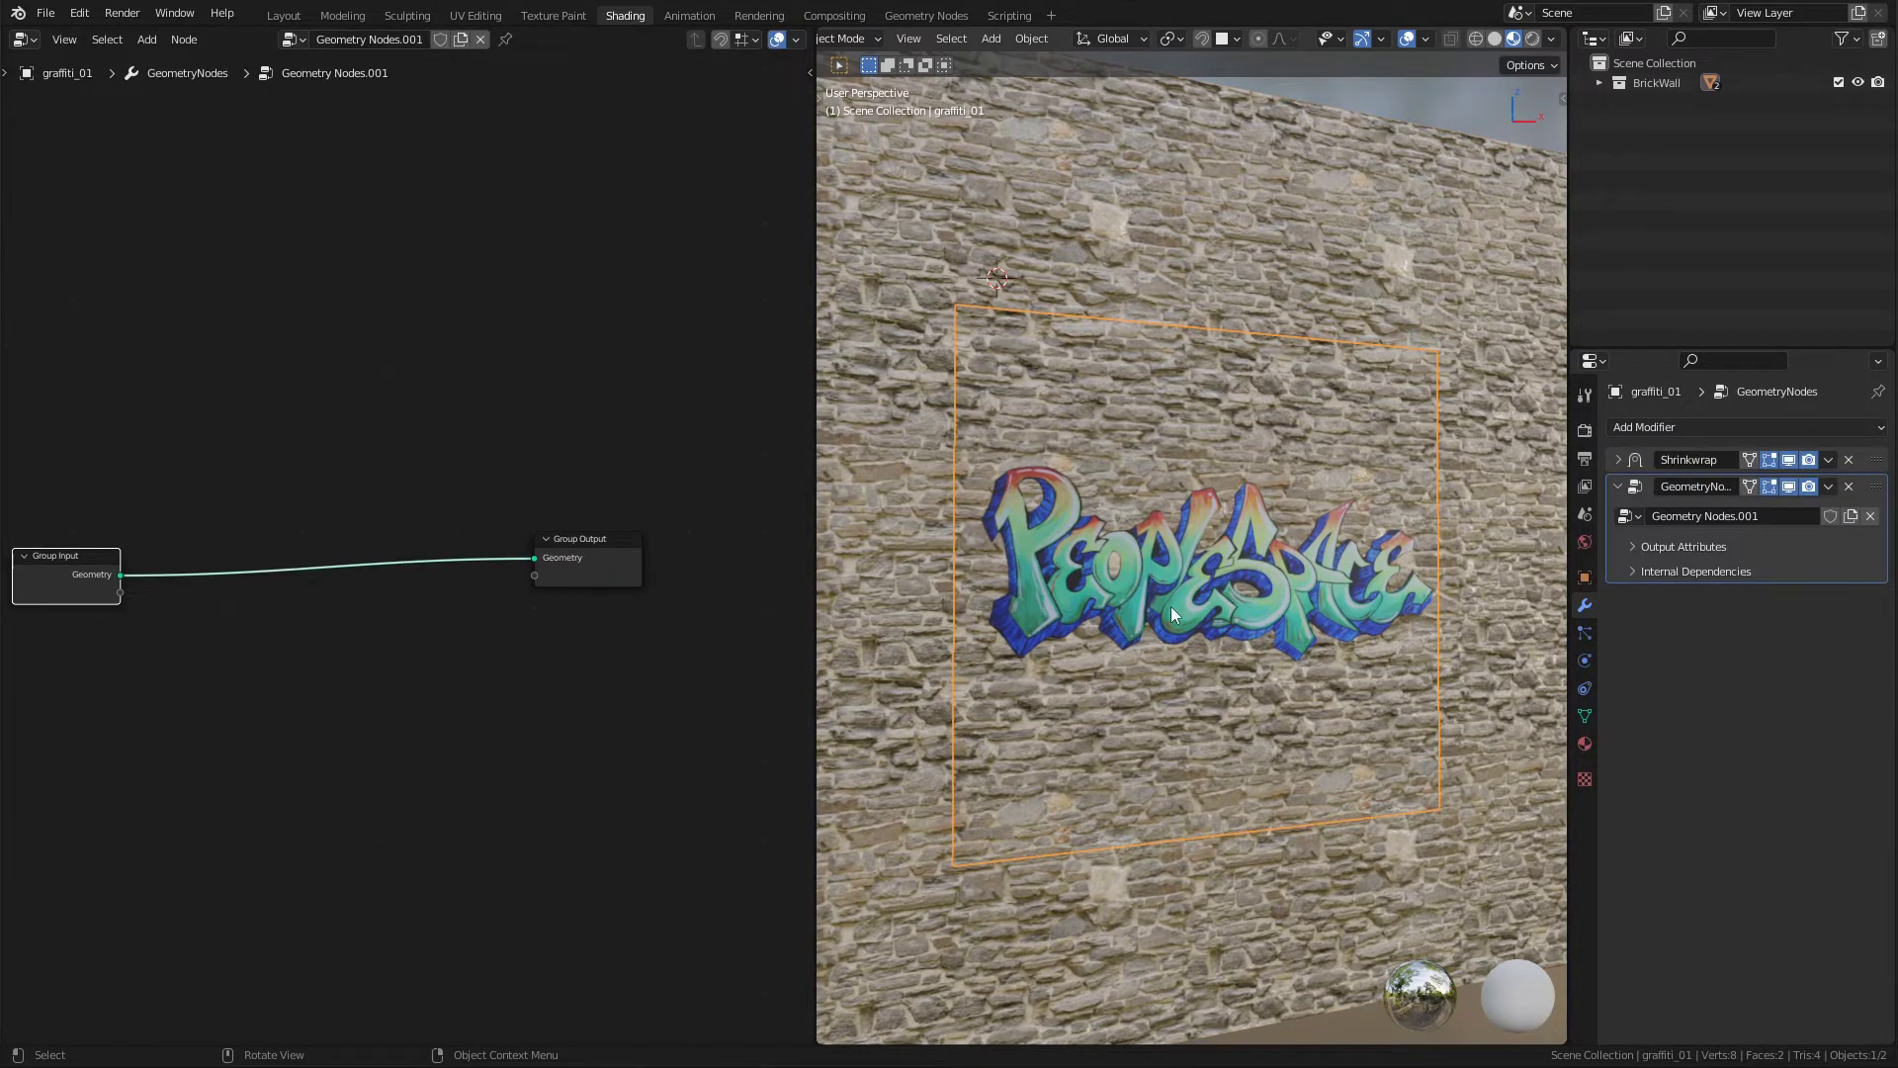
{"action": "left_click", "coordinate": [1598, 83]}
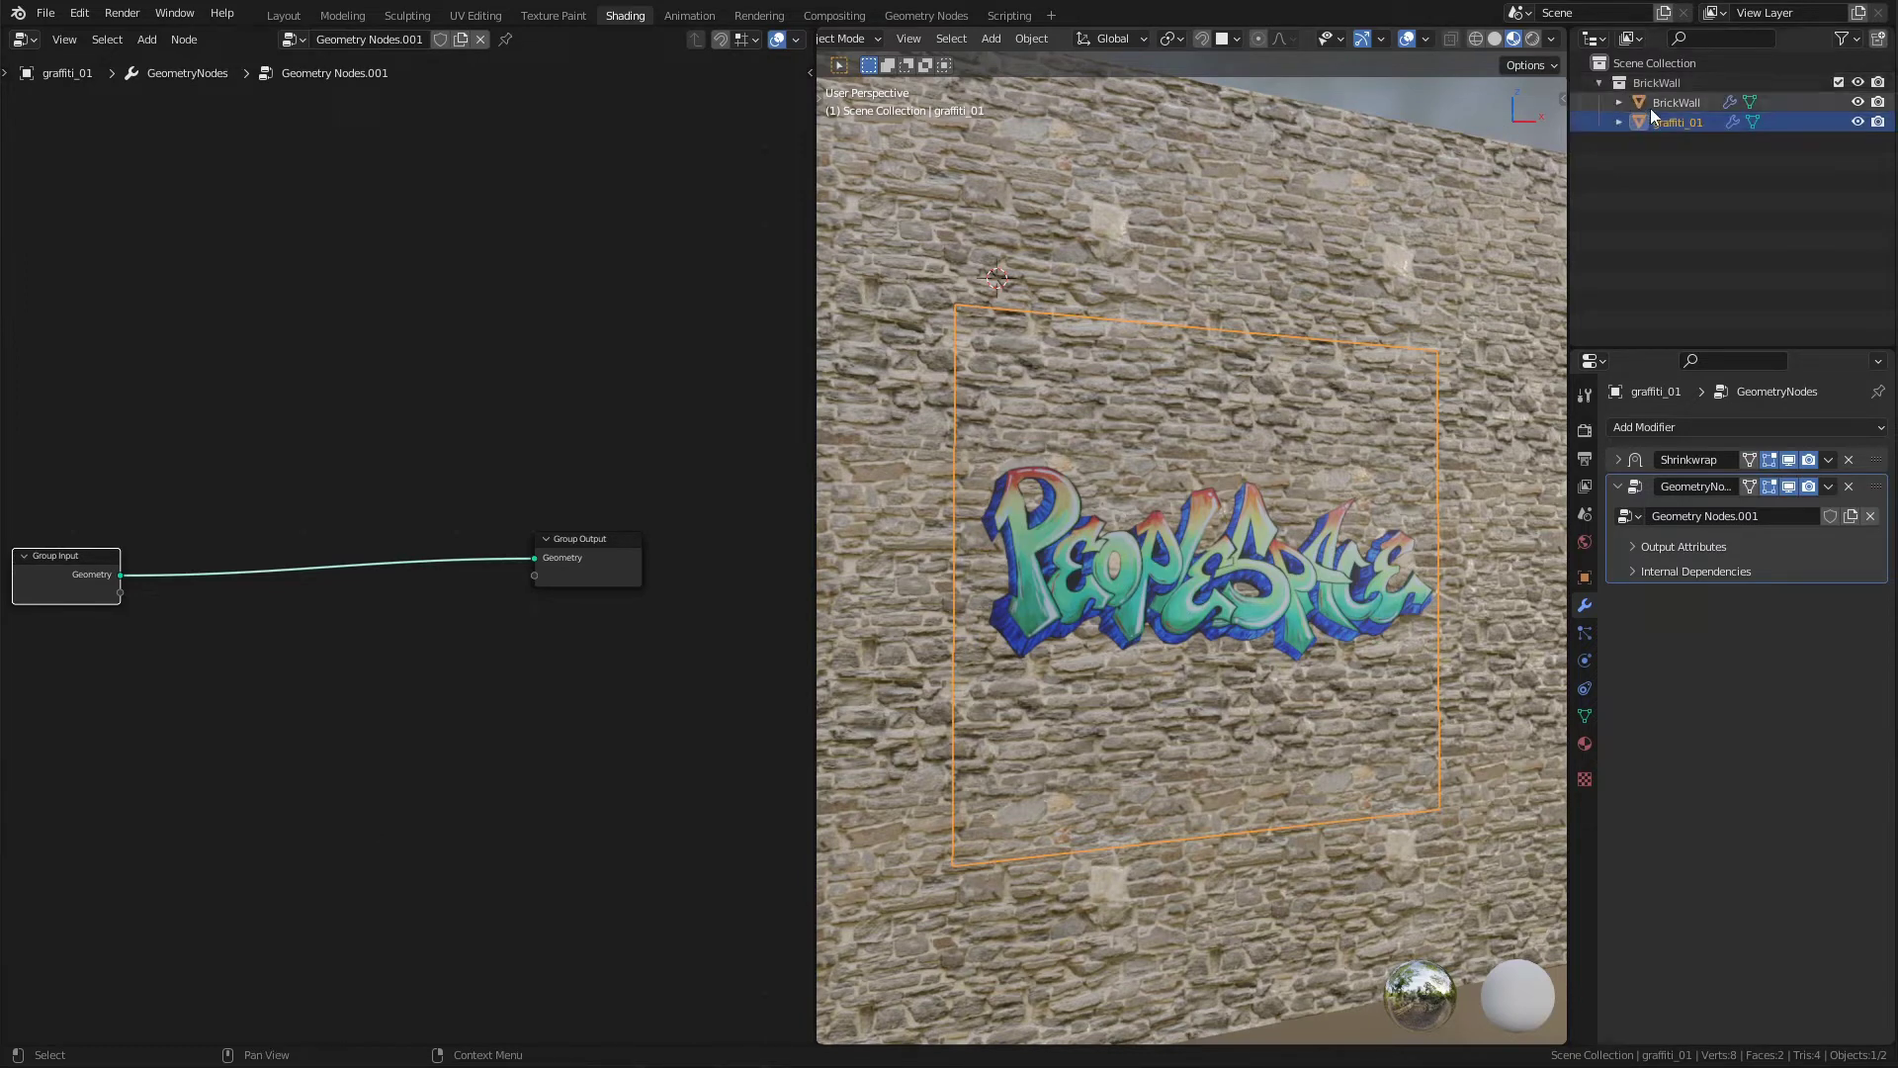
{"action": "left_click_drag", "start_coordinate": [1651, 109], "coordinate": [46, 351]}
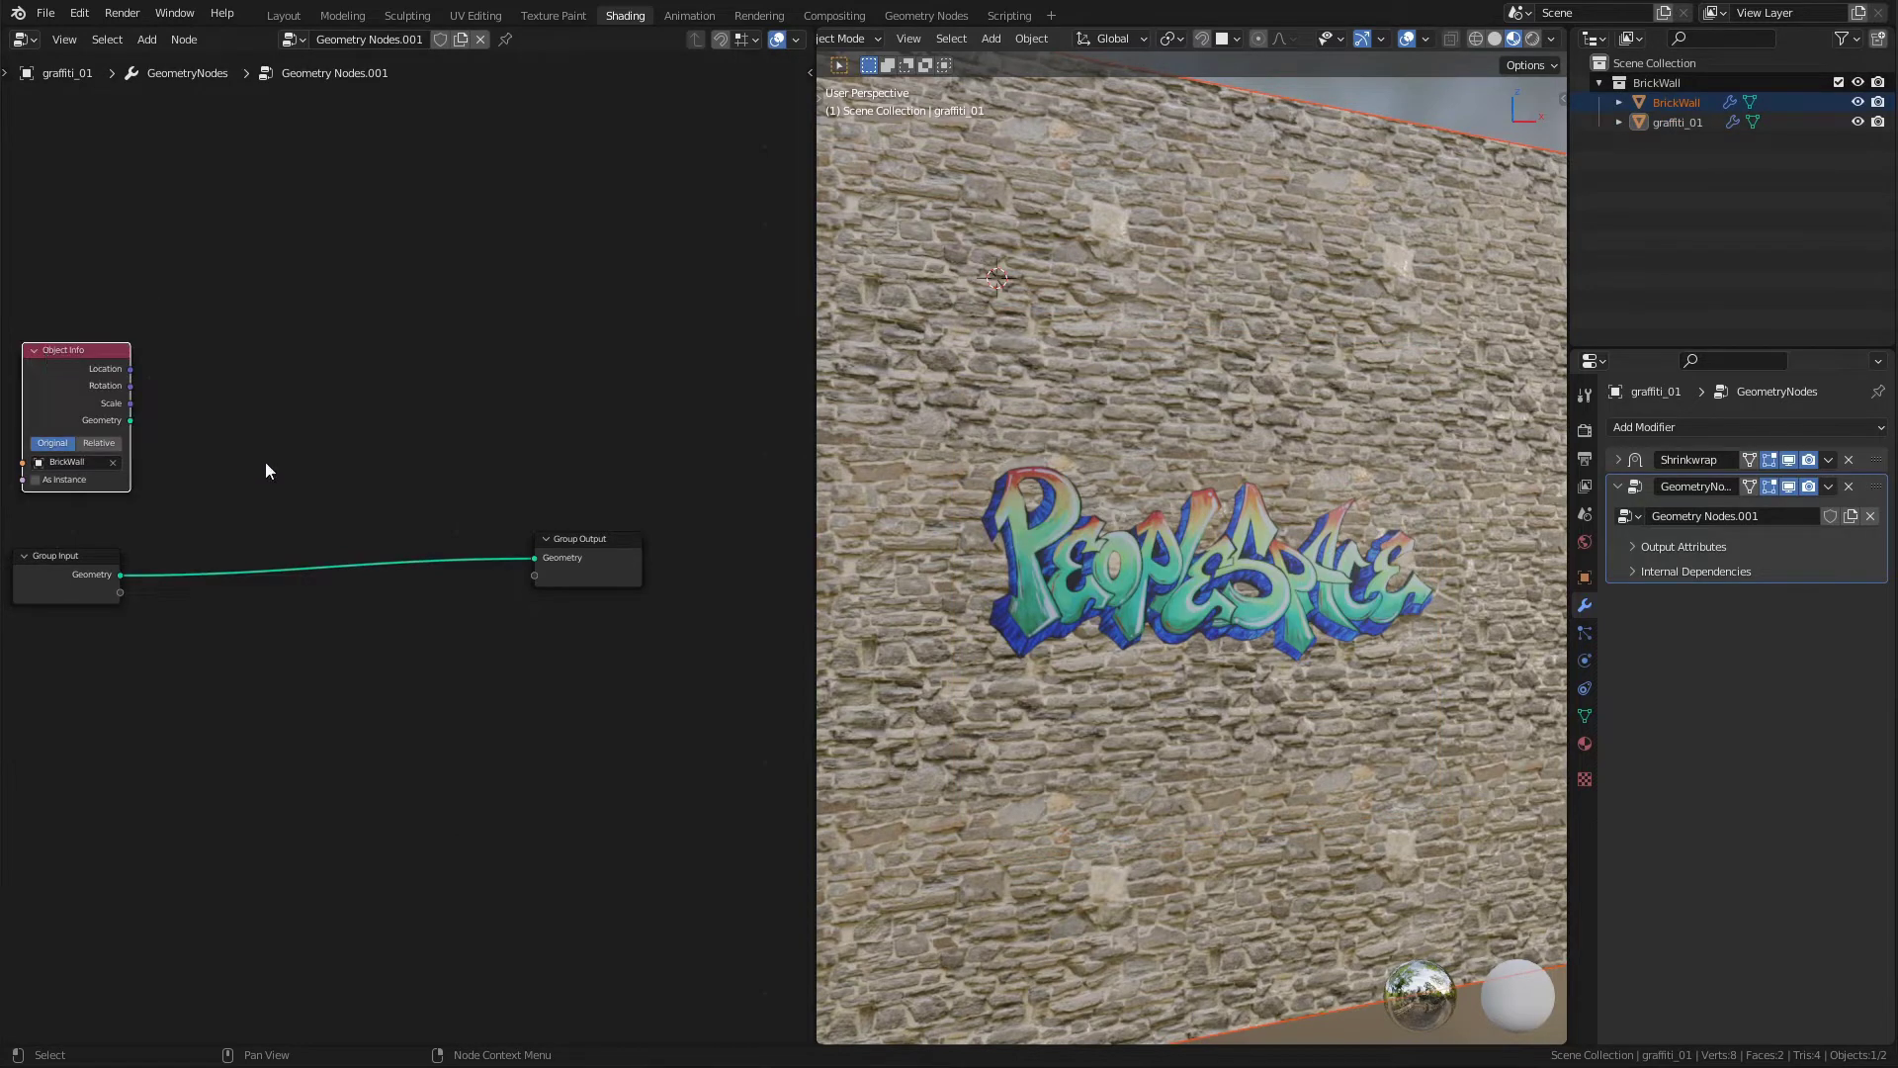
Add a Transfer Attribute node and link the Object Info geometry to its Source, shifting the Group Input node slightly.
{"action": "scroll", "coordinate": [265, 471], "scroll_direction": "up", "scroll_amount": 2}
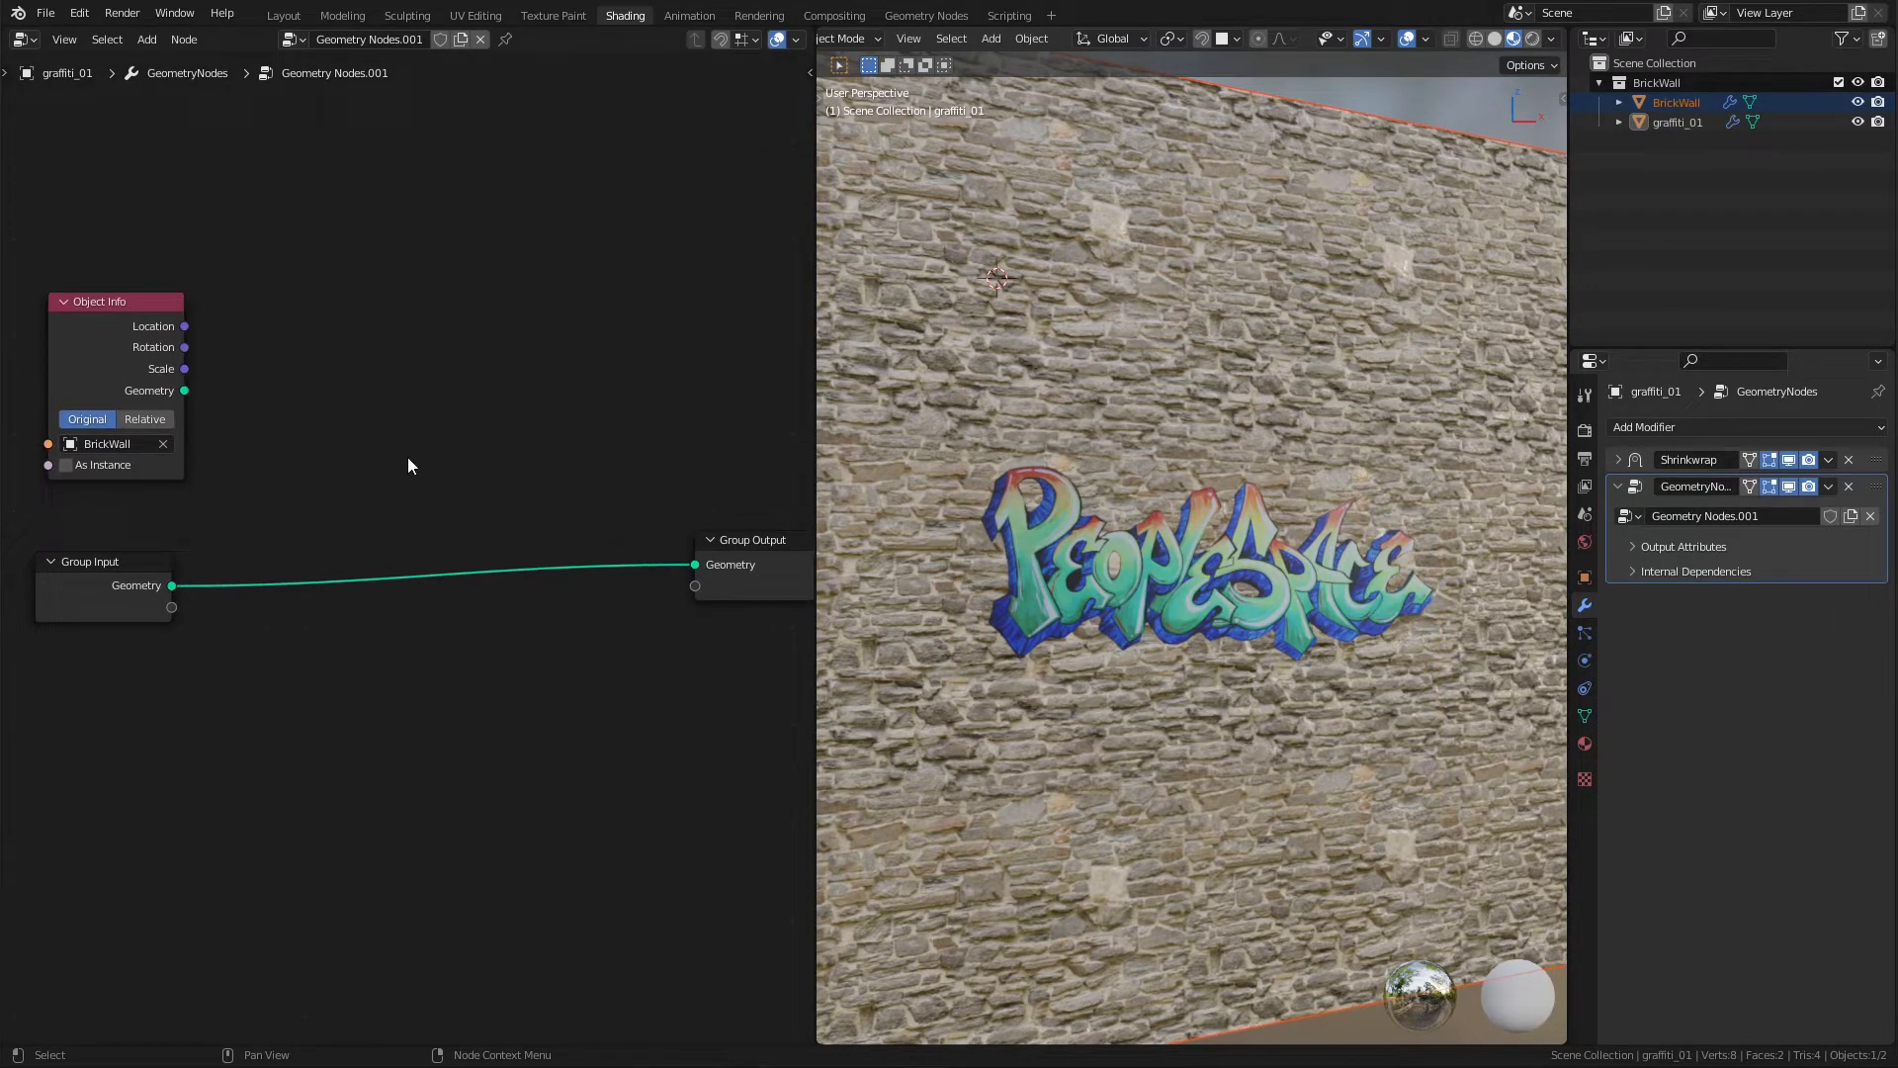
{"action": "key", "text": "shift+a"}
{"action": "mouse_move", "coordinate": [394, 494]}
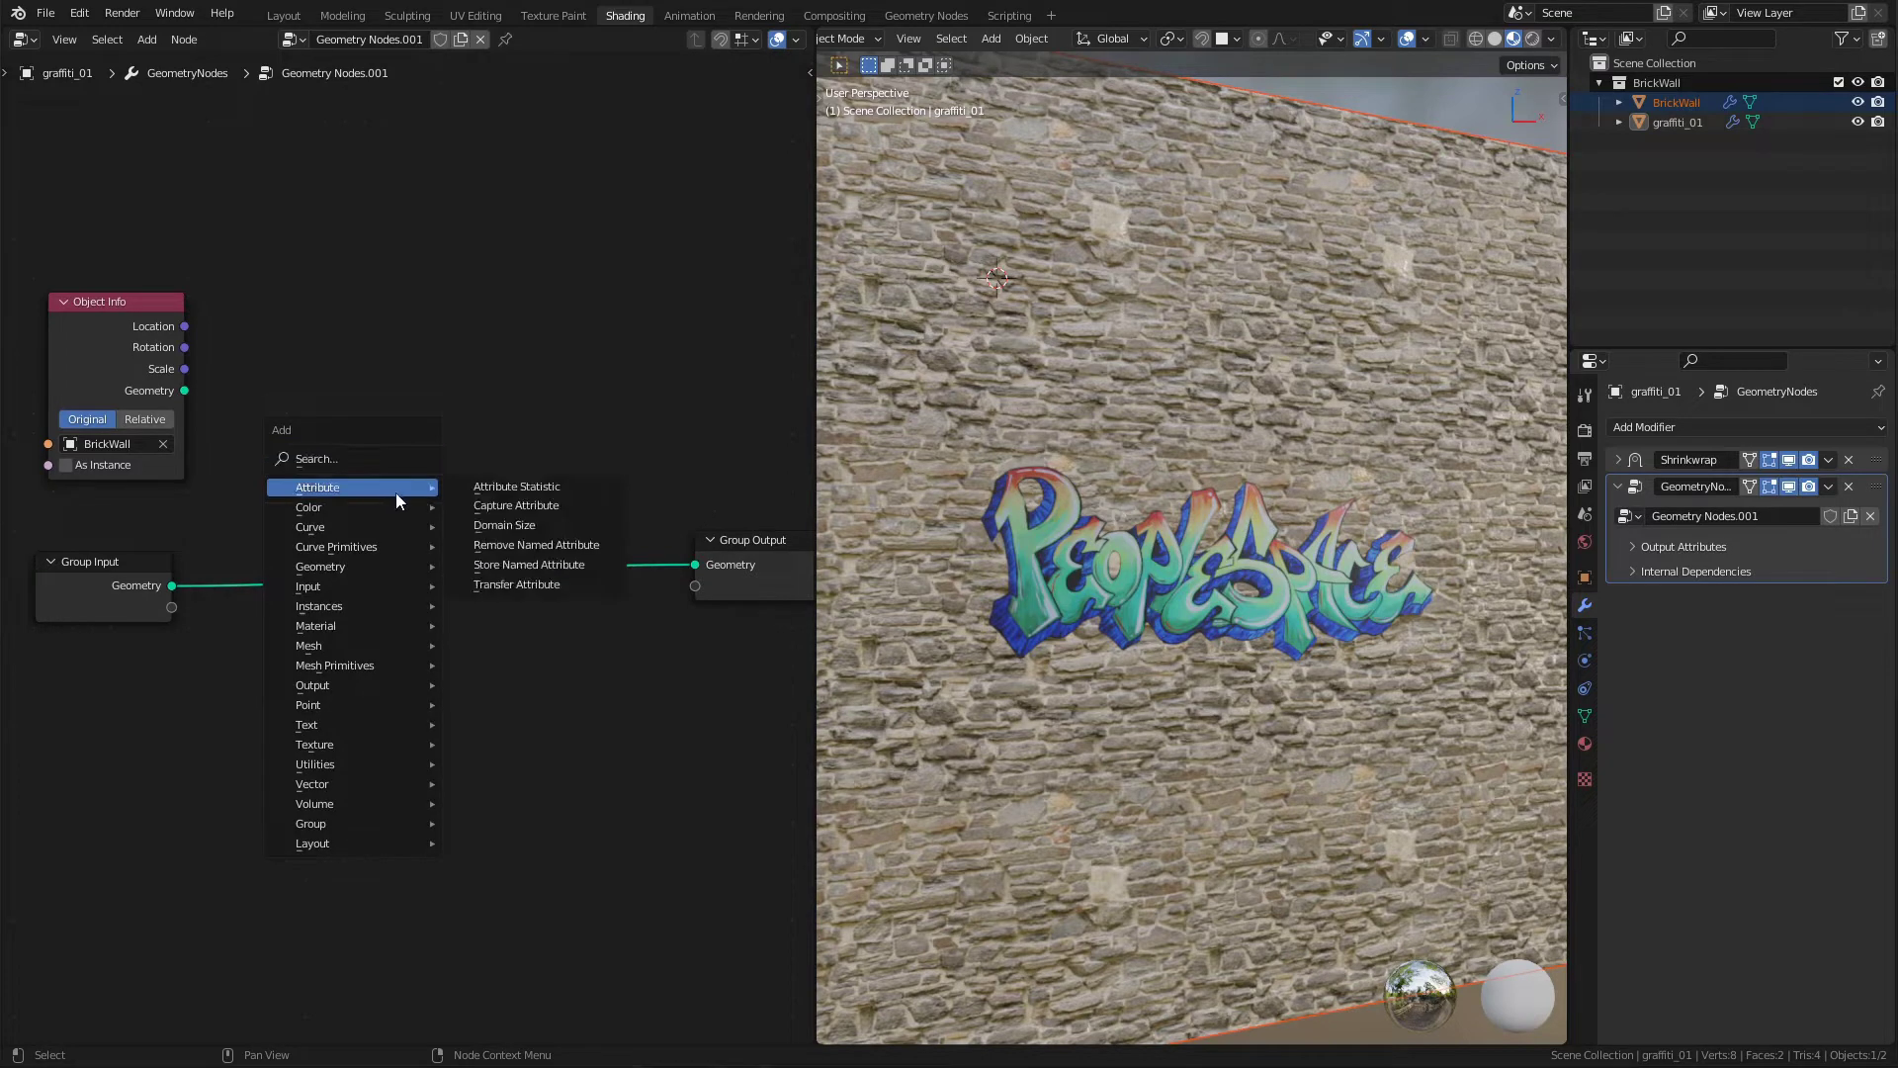
{"action": "left_click", "coordinate": [537, 585]}
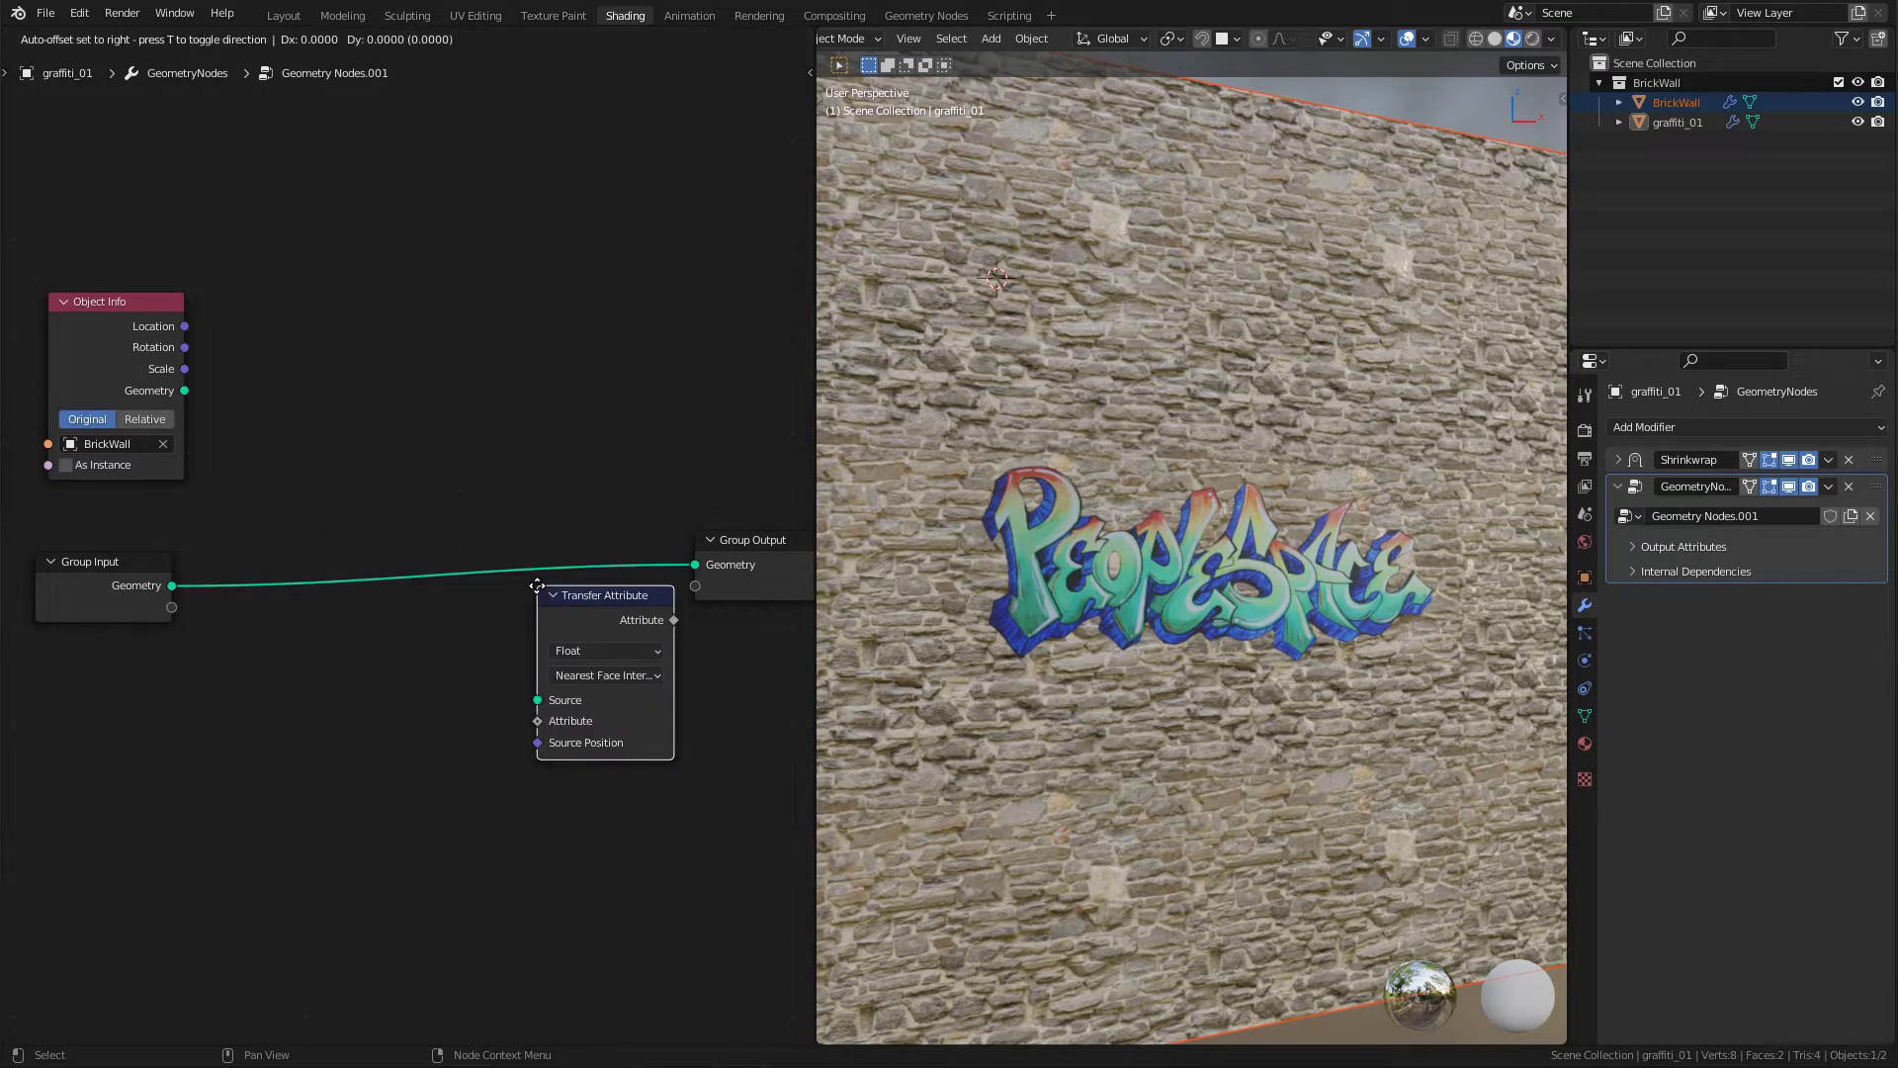
{"action": "left_click", "coordinate": [395, 349]}
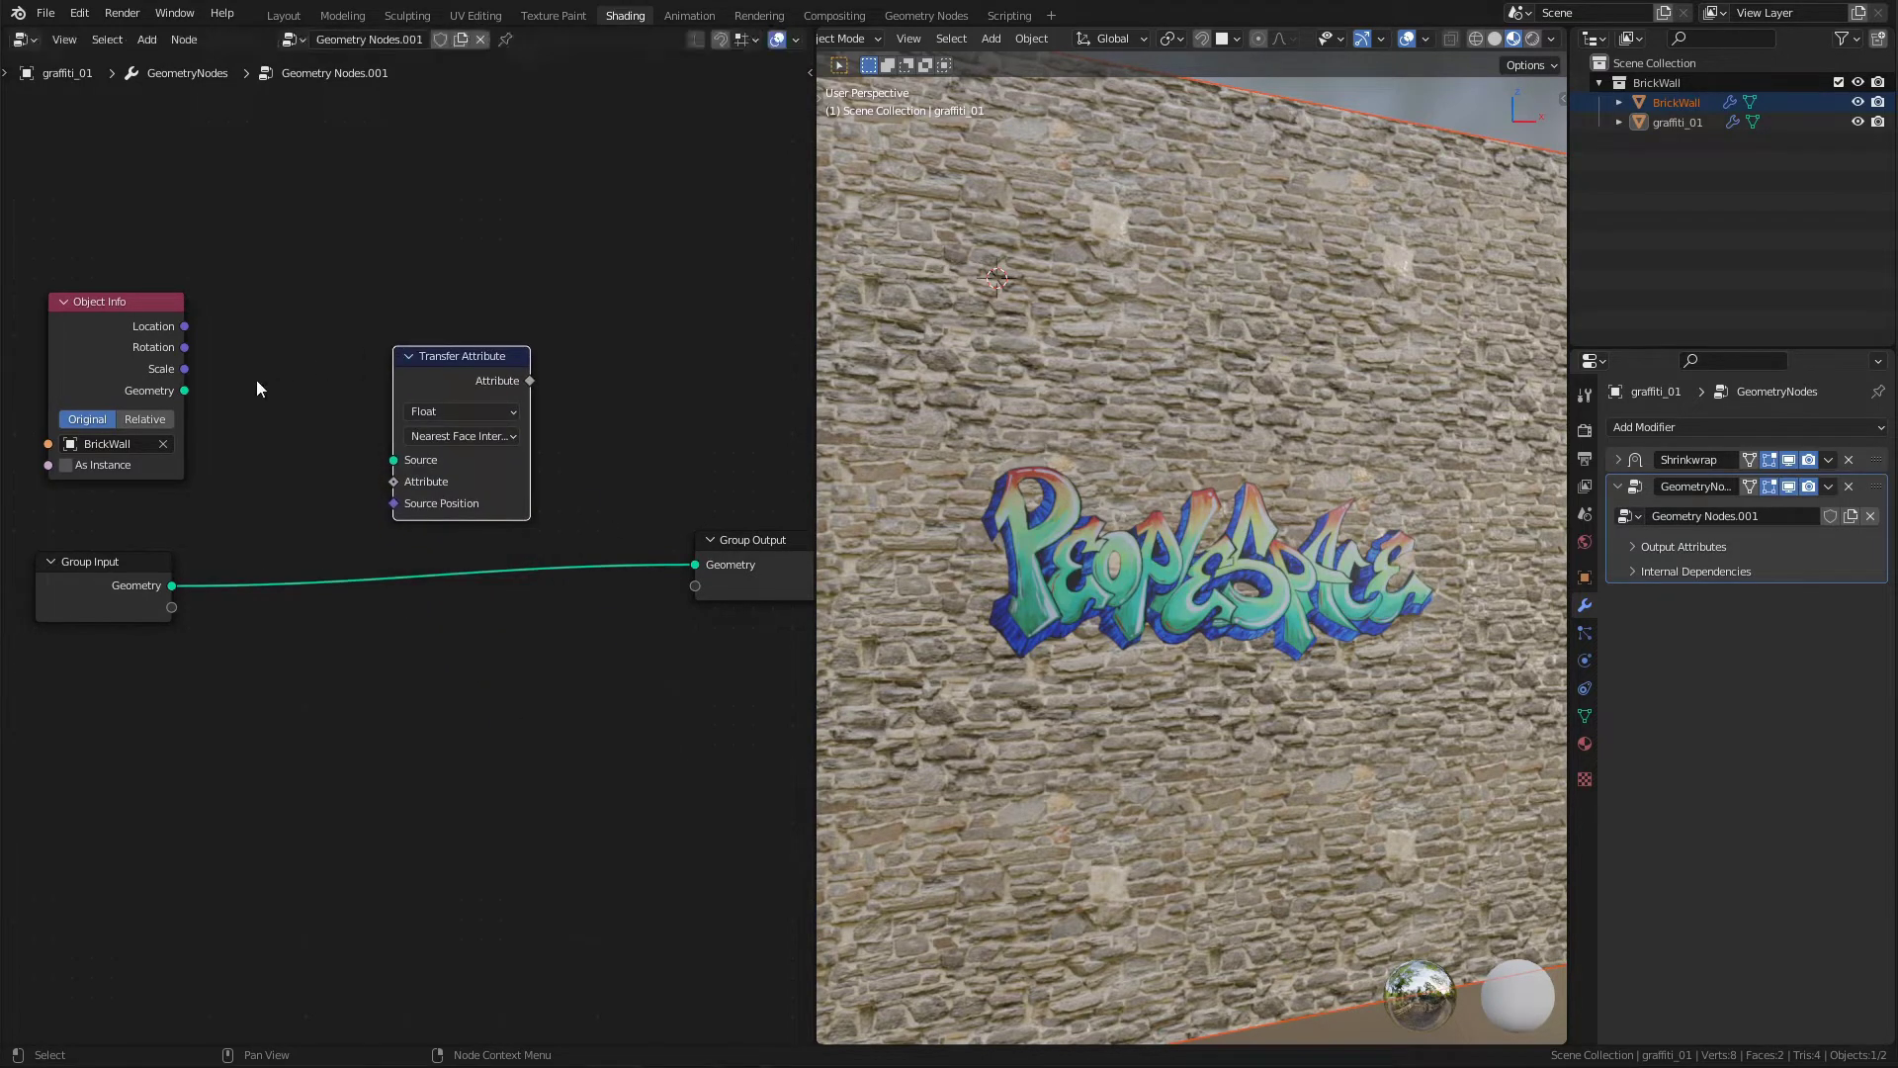
{"action": "left_click_drag", "start_coordinate": [186, 391], "coordinate": [392, 461]}
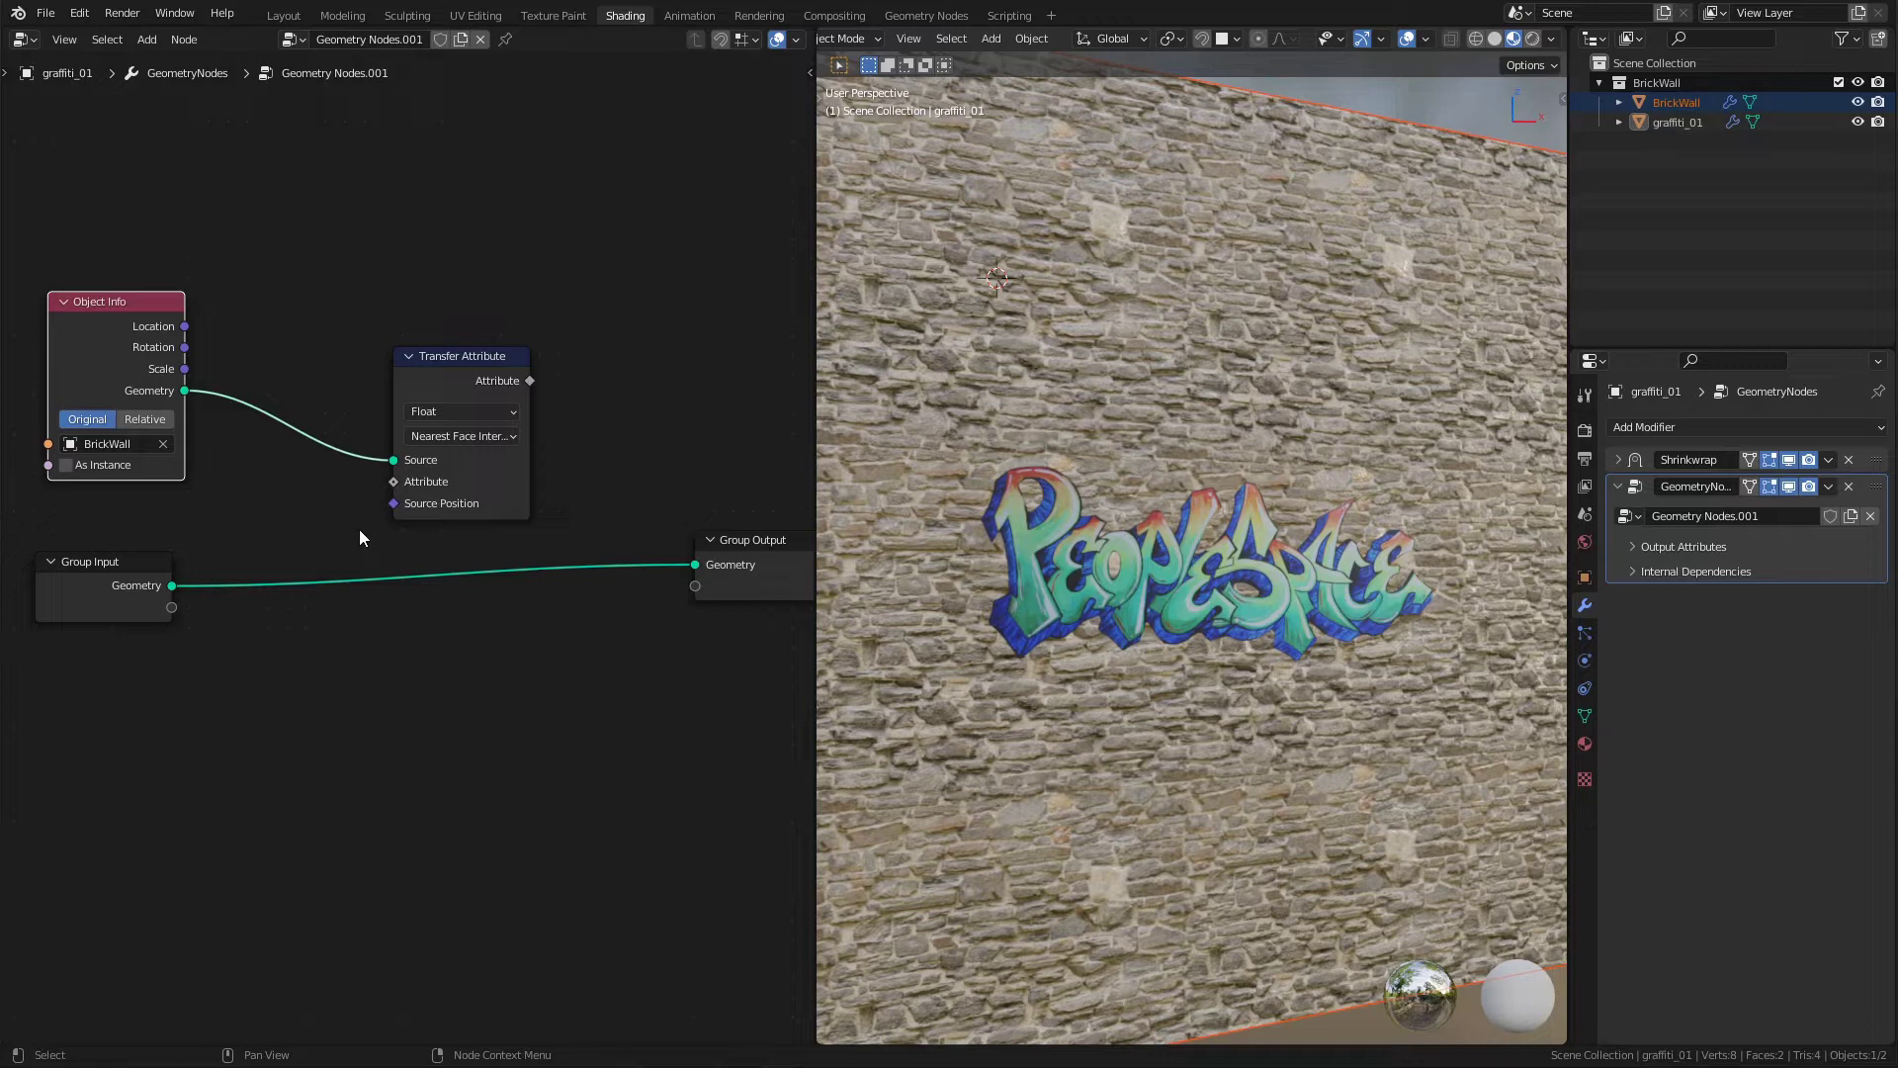
{"action": "left_click_drag", "start_coordinate": [94, 582], "coordinate": [119, 586]}
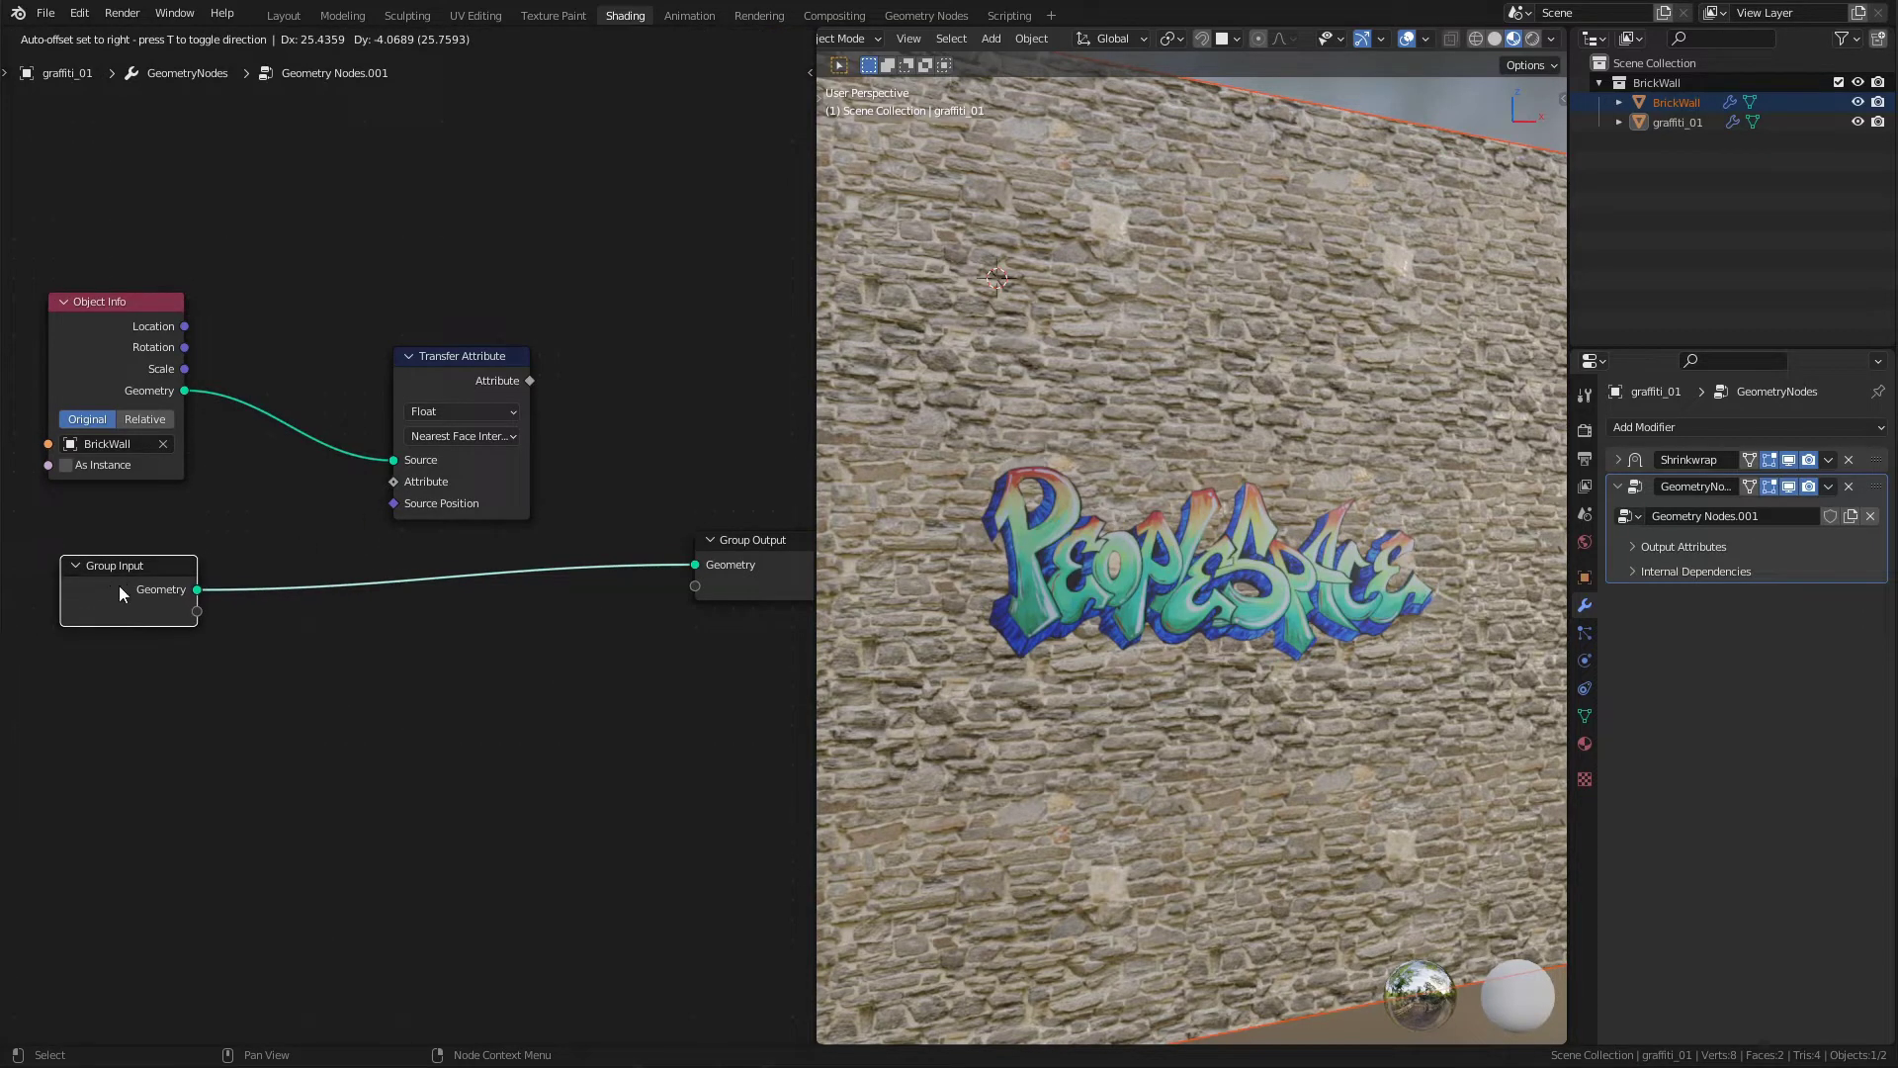
Look up the name of the brick wall's UV map in its mesh data.
{"action": "left_click", "coordinate": [1315, 193]}
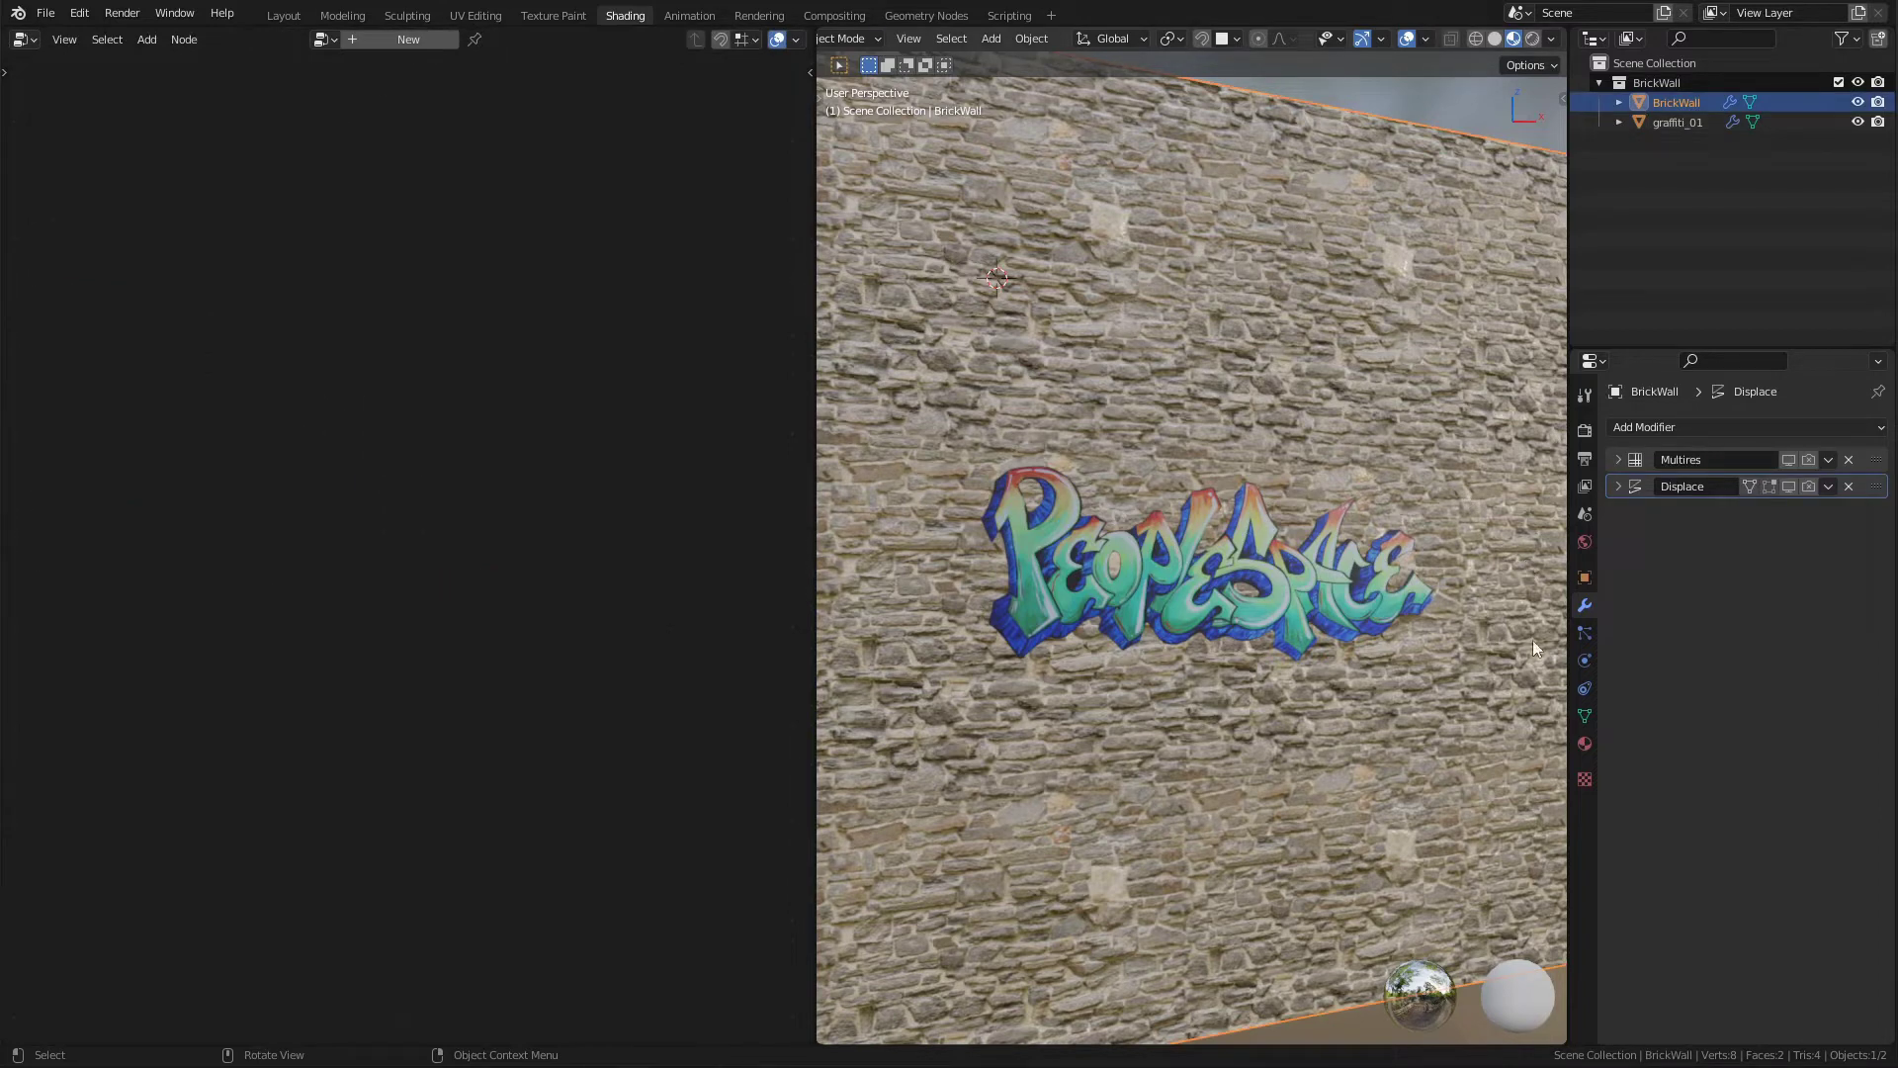
{"action": "left_click", "coordinate": [1584, 715]}
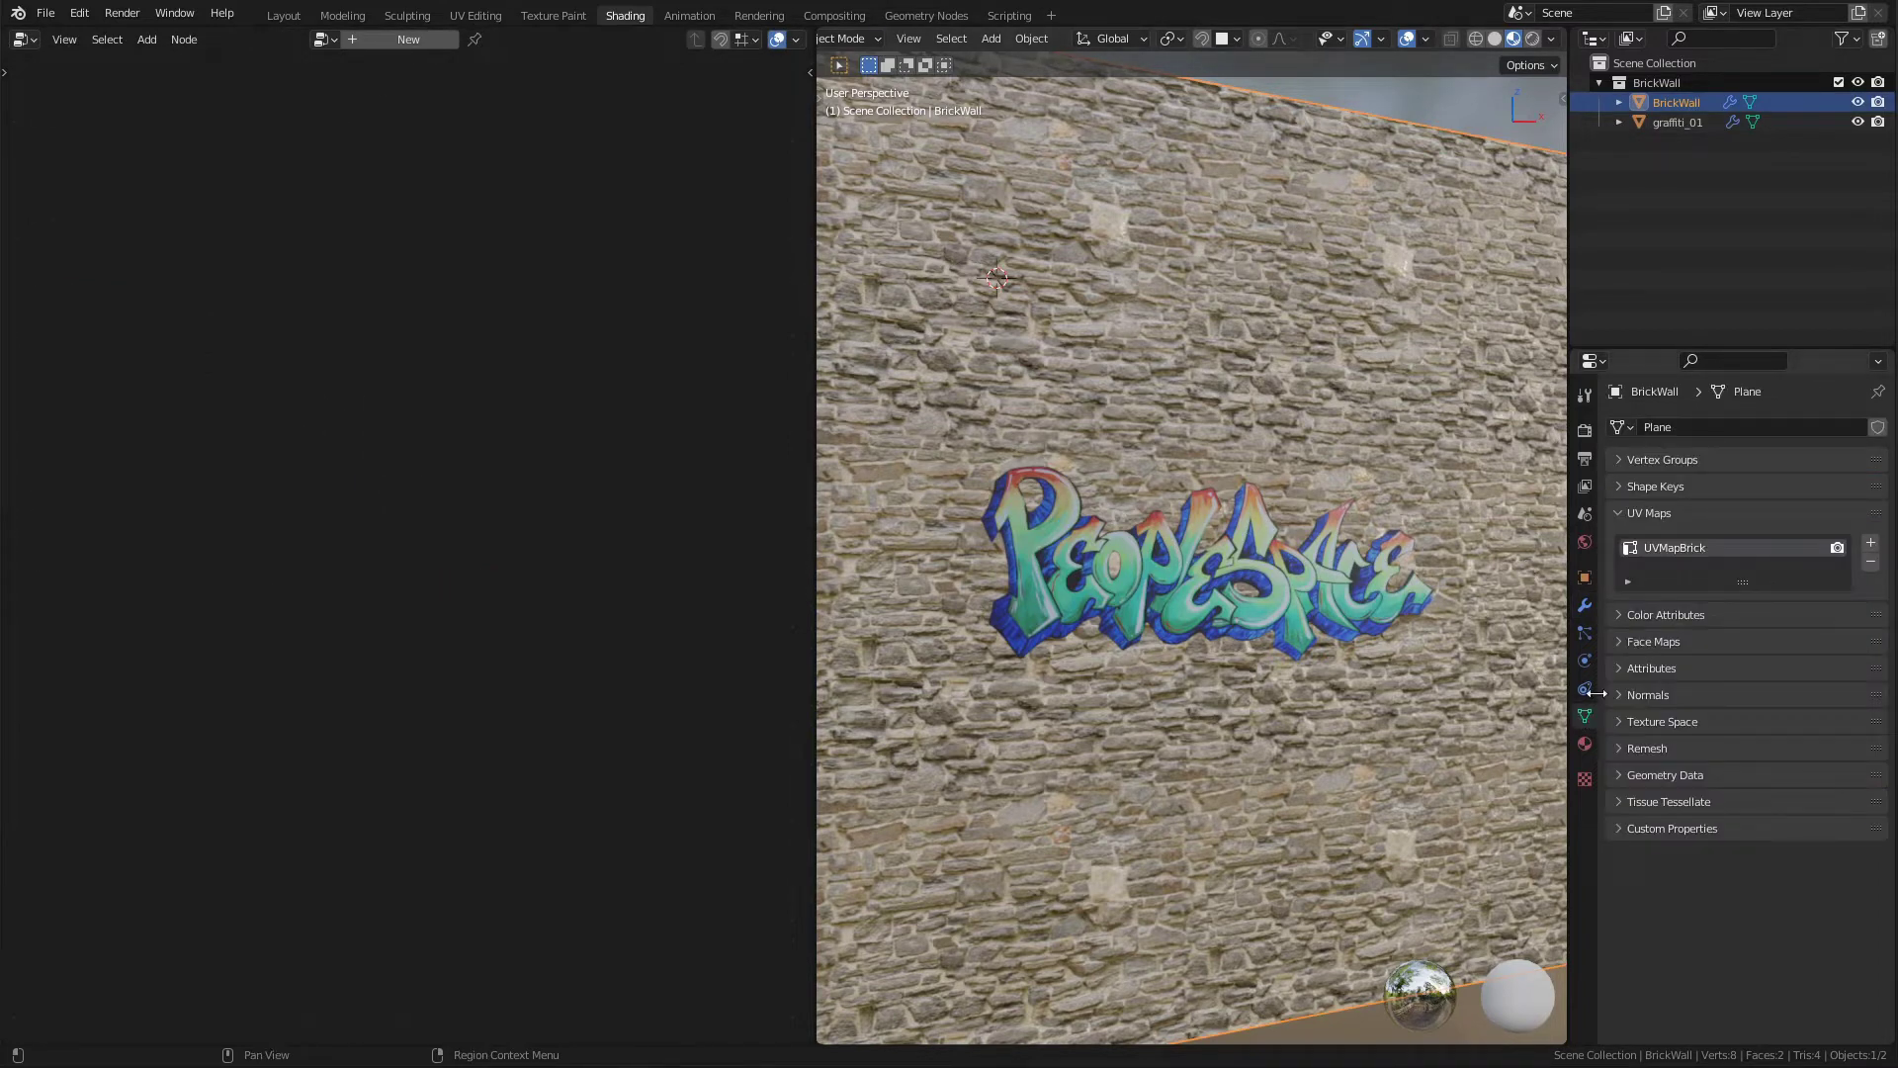
{"action": "double_click", "coordinate": [1665, 549]}
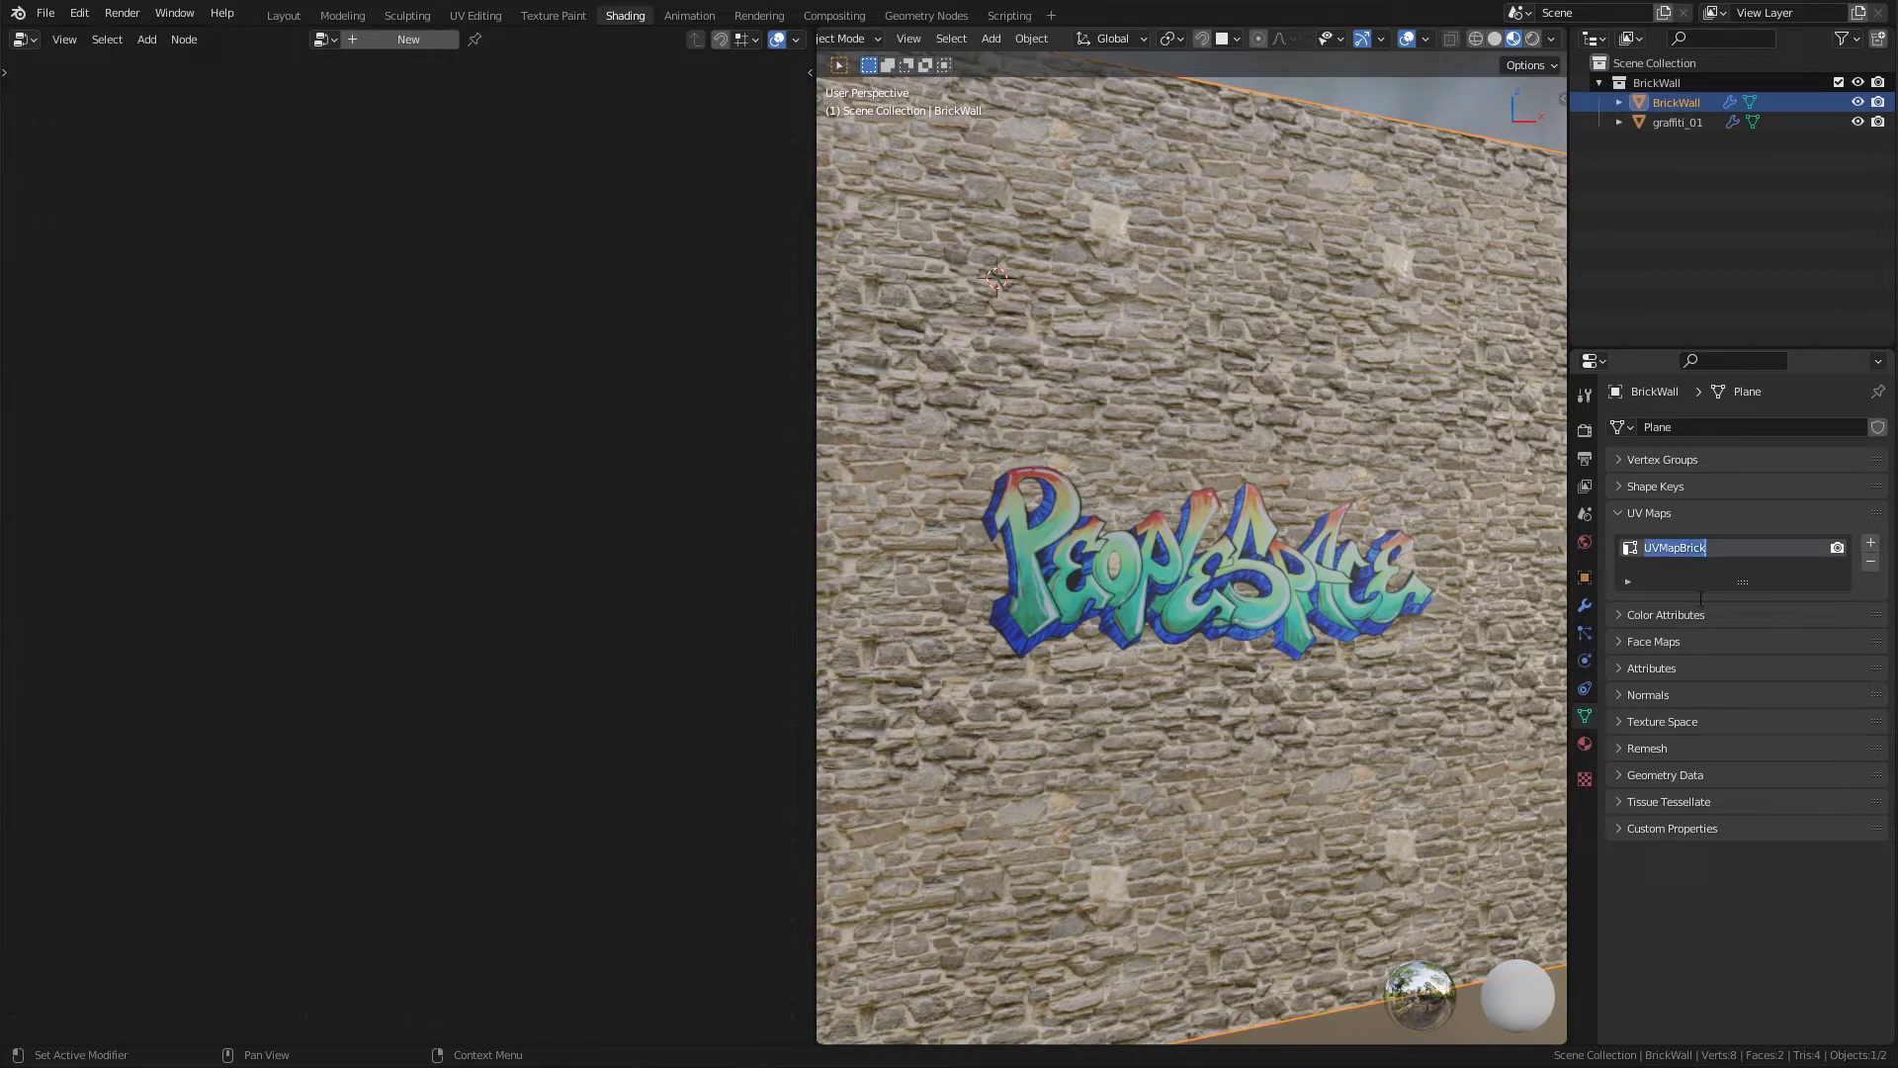
{"action": "key", "text": "Return"}
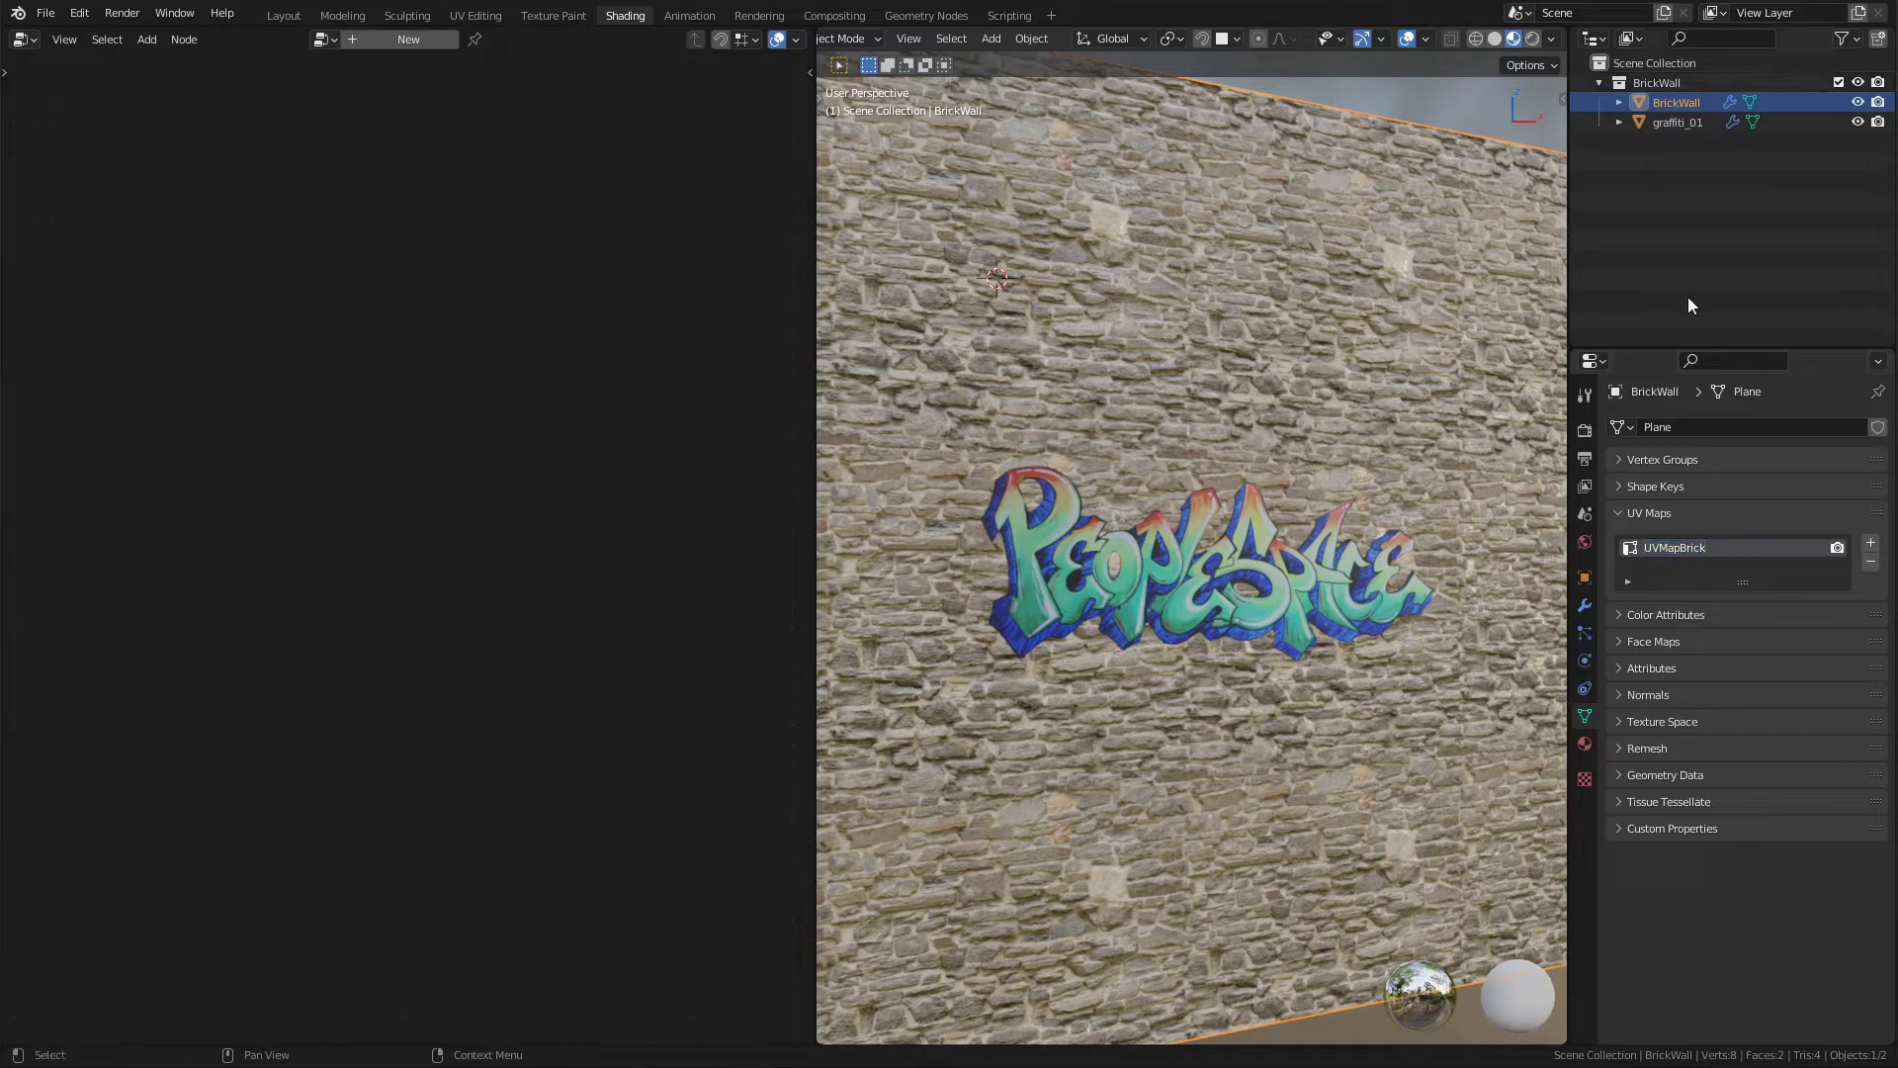
Expose the Transfer Attribute node's Attribute input through graffiti_01's Group Input and show the object's modifier settings.
{"action": "left_click", "coordinate": [1218, 567]}
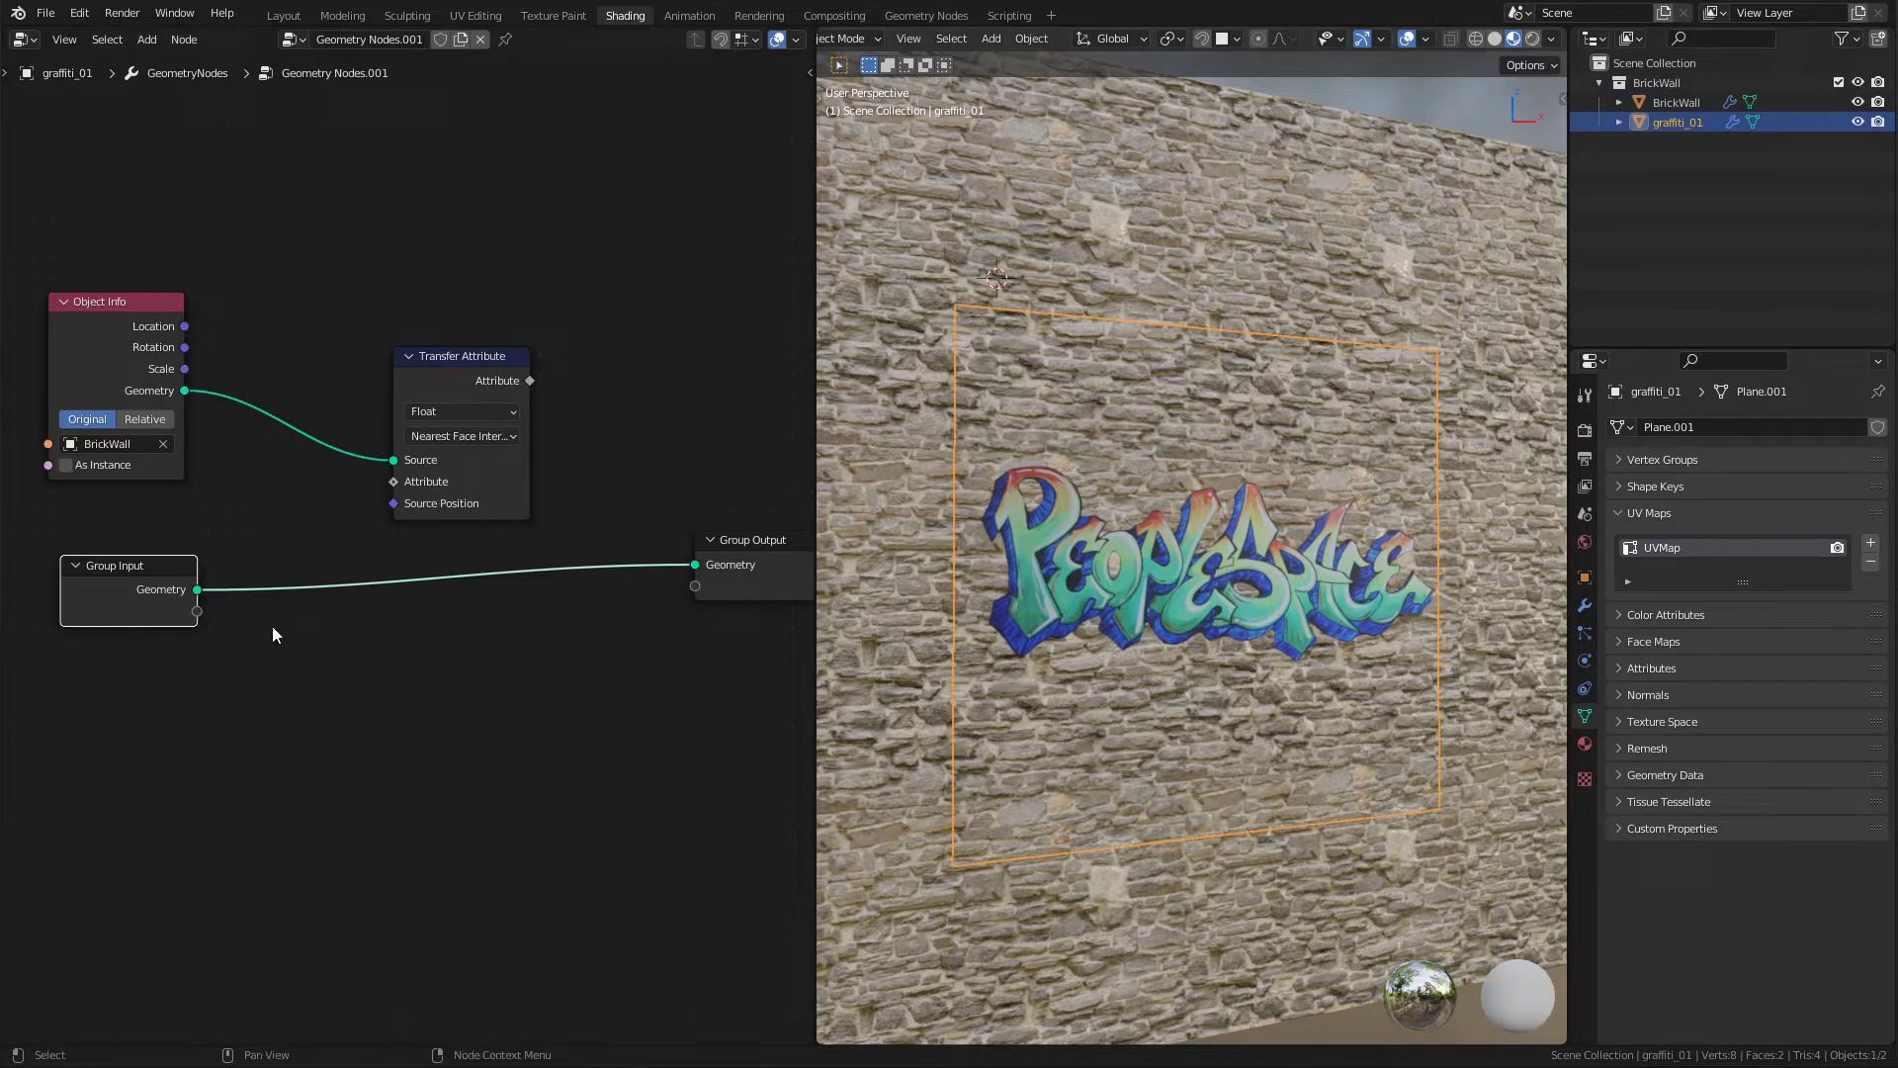
{"action": "left_click_drag", "start_coordinate": [197, 611], "coordinate": [393, 482]}
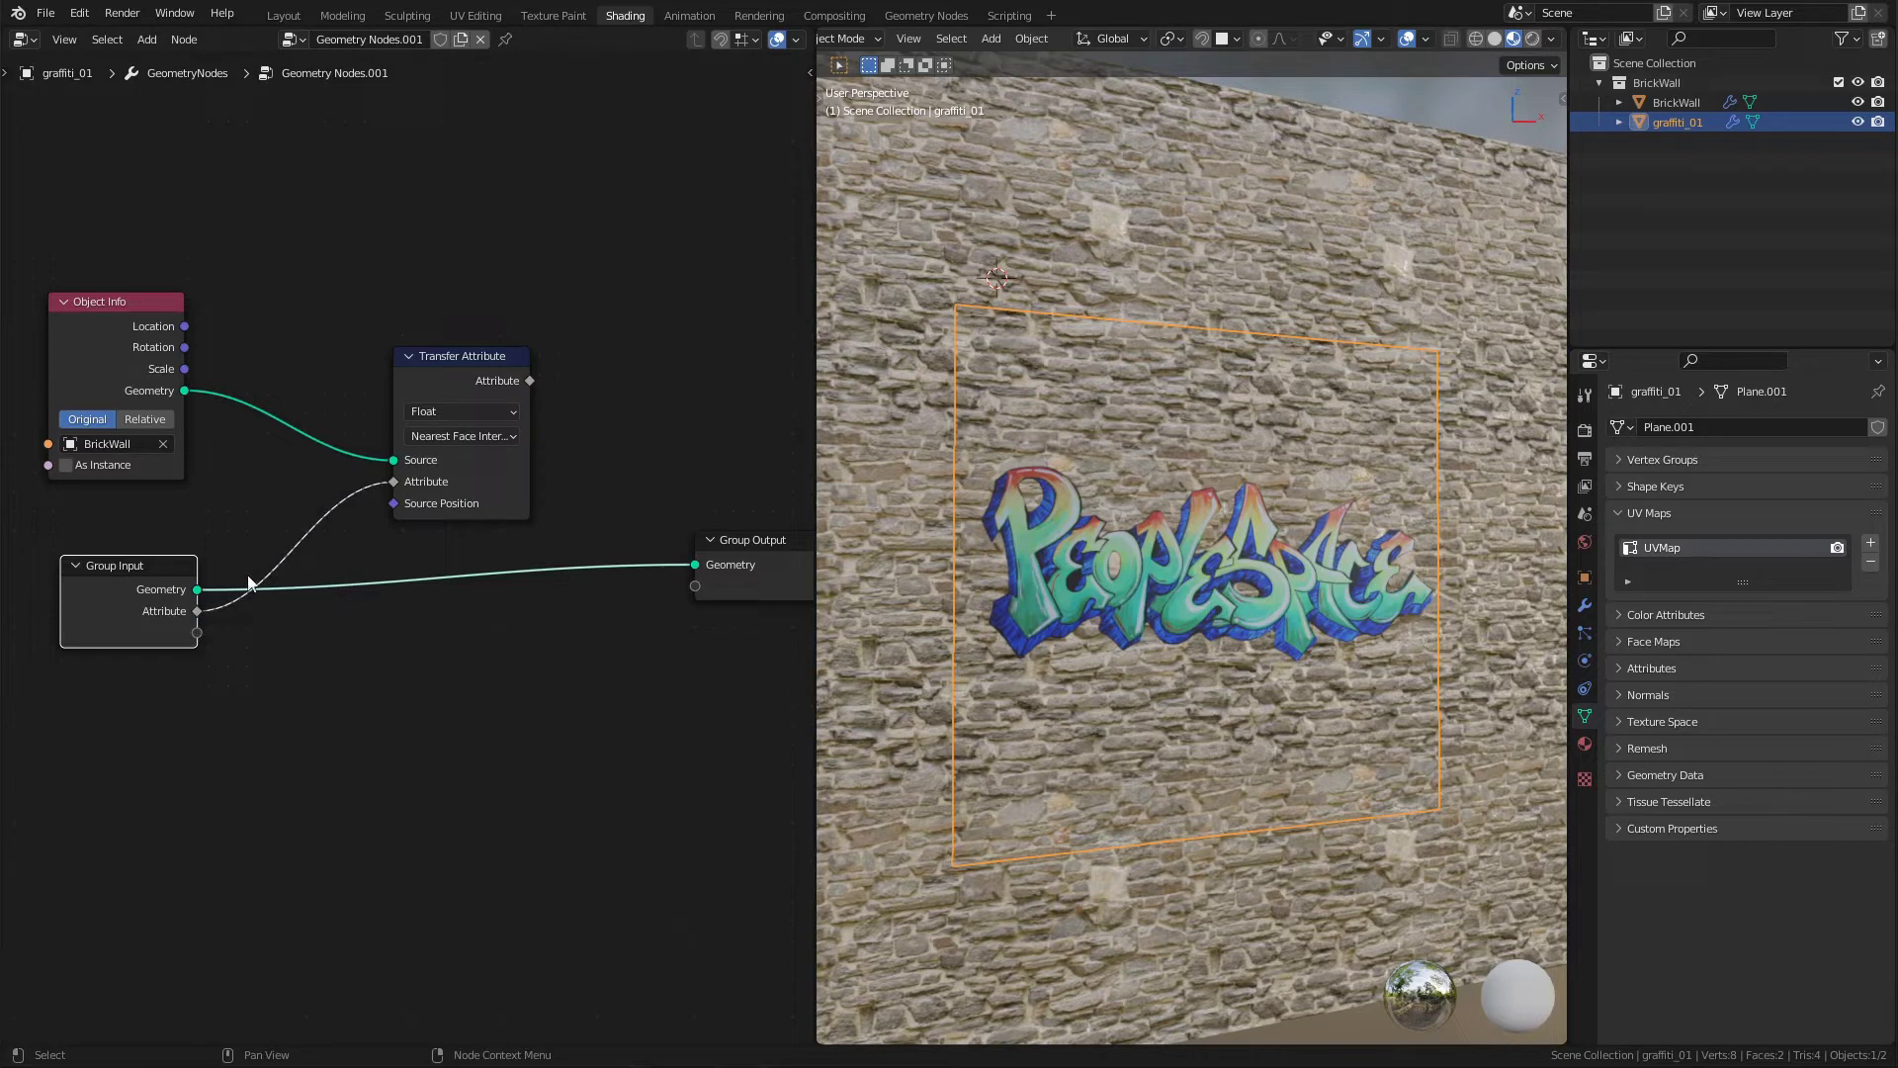
{"action": "mouse_move", "coordinate": [419, 490]}
{"action": "left_click", "coordinate": [1585, 607]}
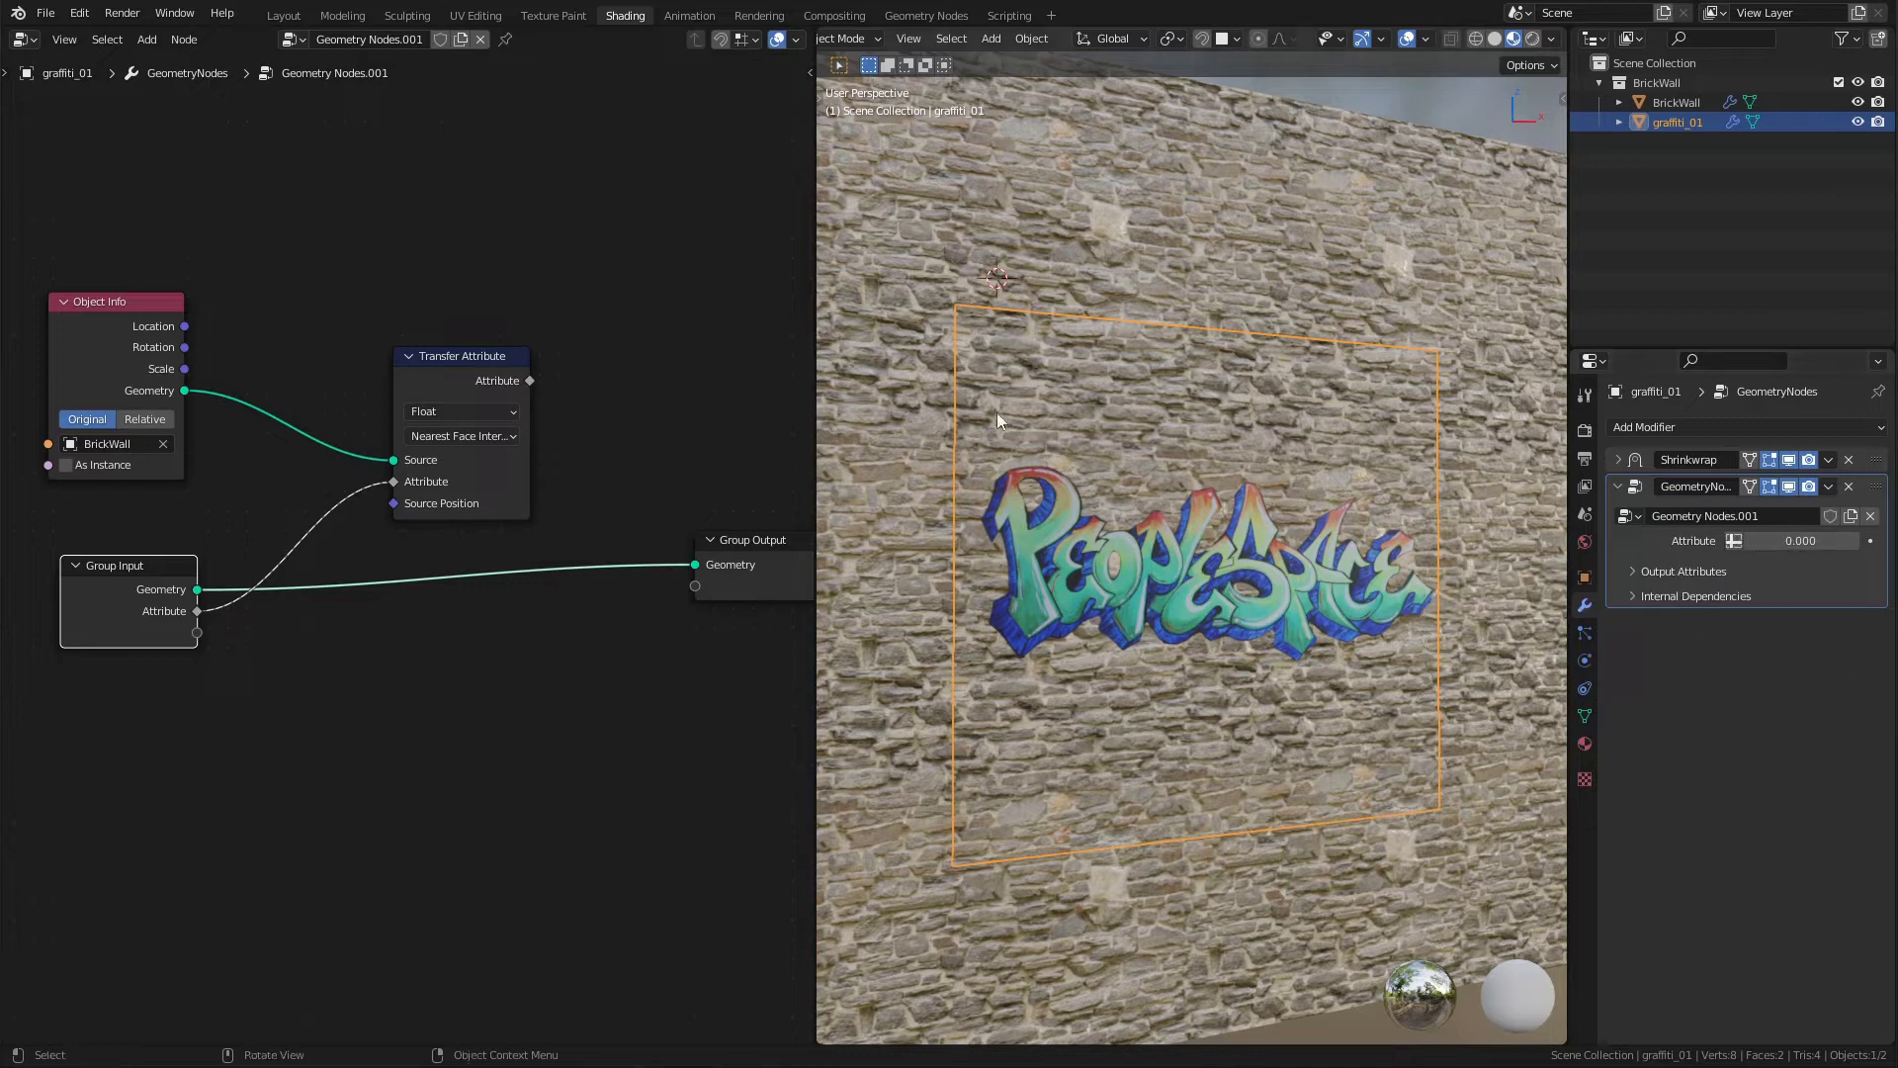
Change the type of the node group's Attribute input to Vector in graffiti_01's geometry node group settings.
{"action": "middle_click_drag", "start_coordinate": [704, 406], "coordinate": [610, 396]}
{"action": "scroll", "coordinate": [637, 389], "scroll_direction": "down", "scroll_amount": 1}
{"action": "key", "text": "n"}
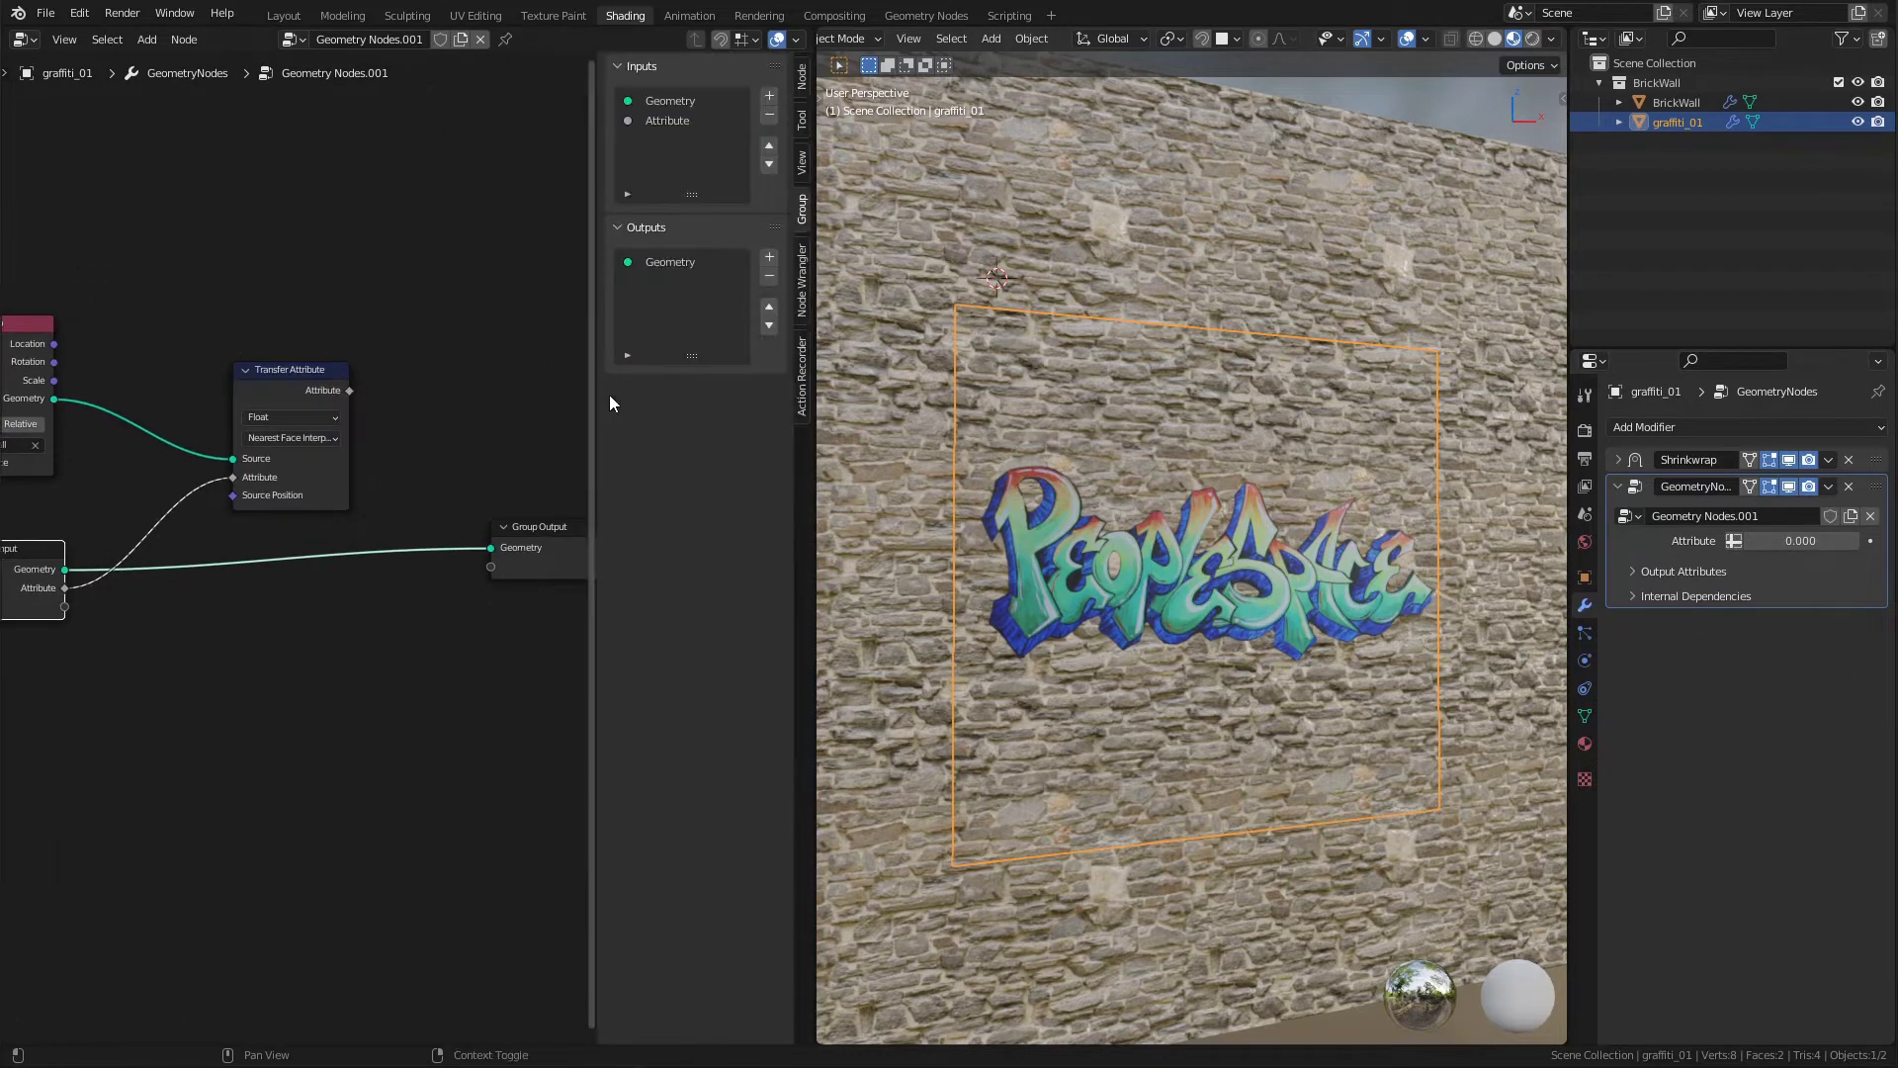
{"action": "middle_click_drag", "start_coordinate": [435, 447], "coordinate": [494, 426]}
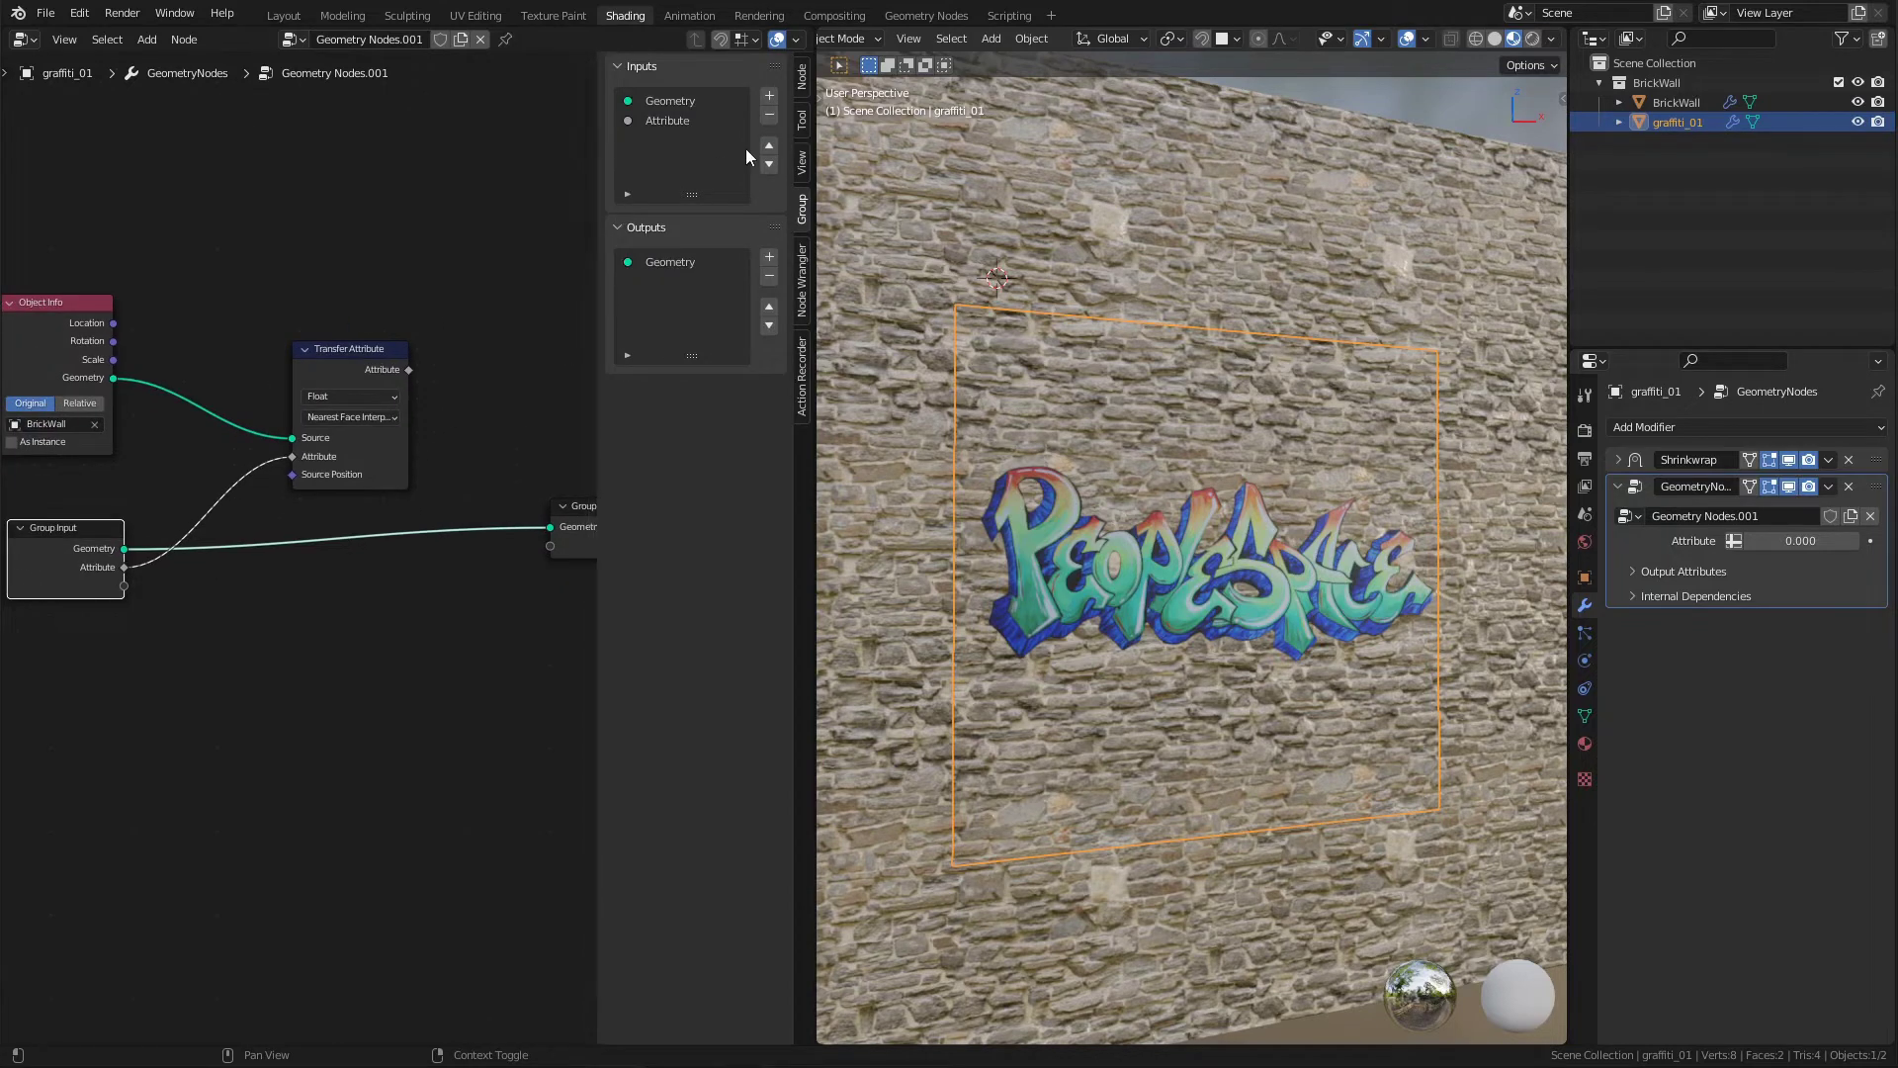
{"action": "left_click", "coordinate": [684, 122]}
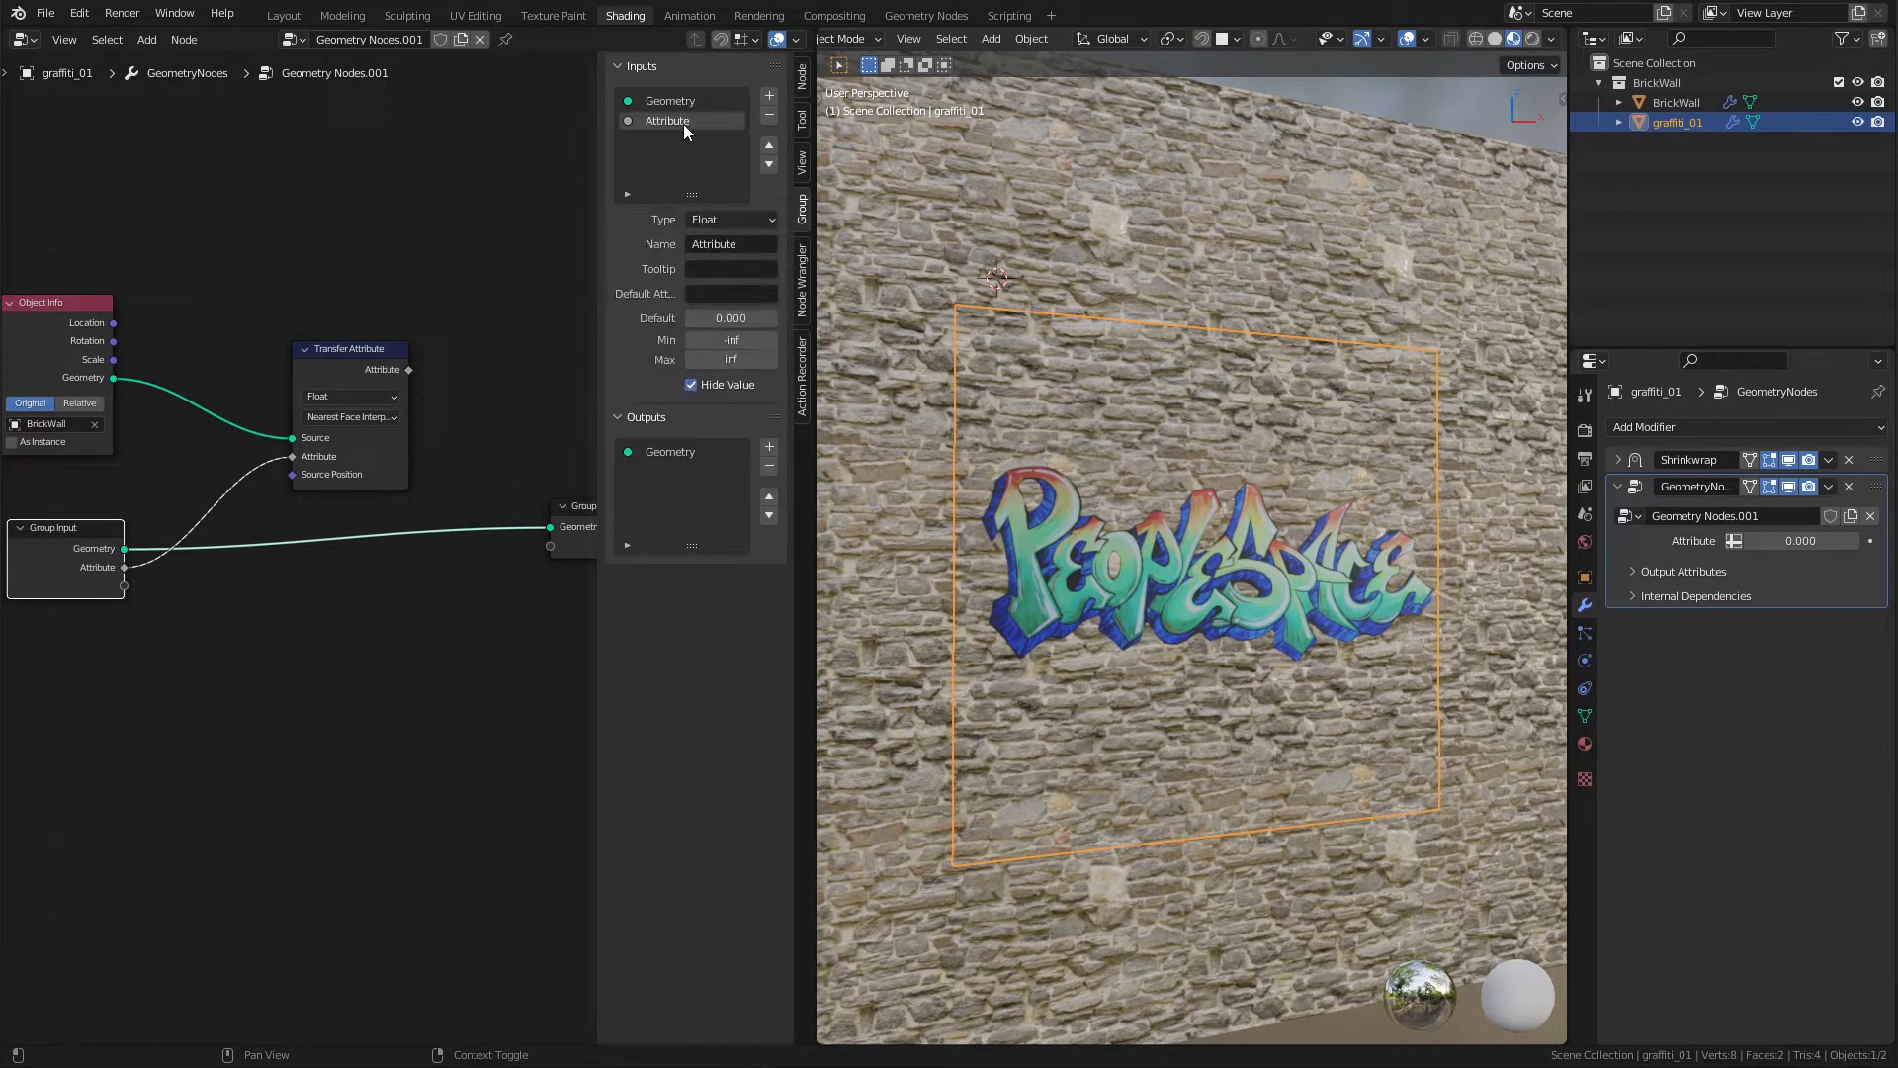
{"action": "left_click", "coordinate": [724, 219]}
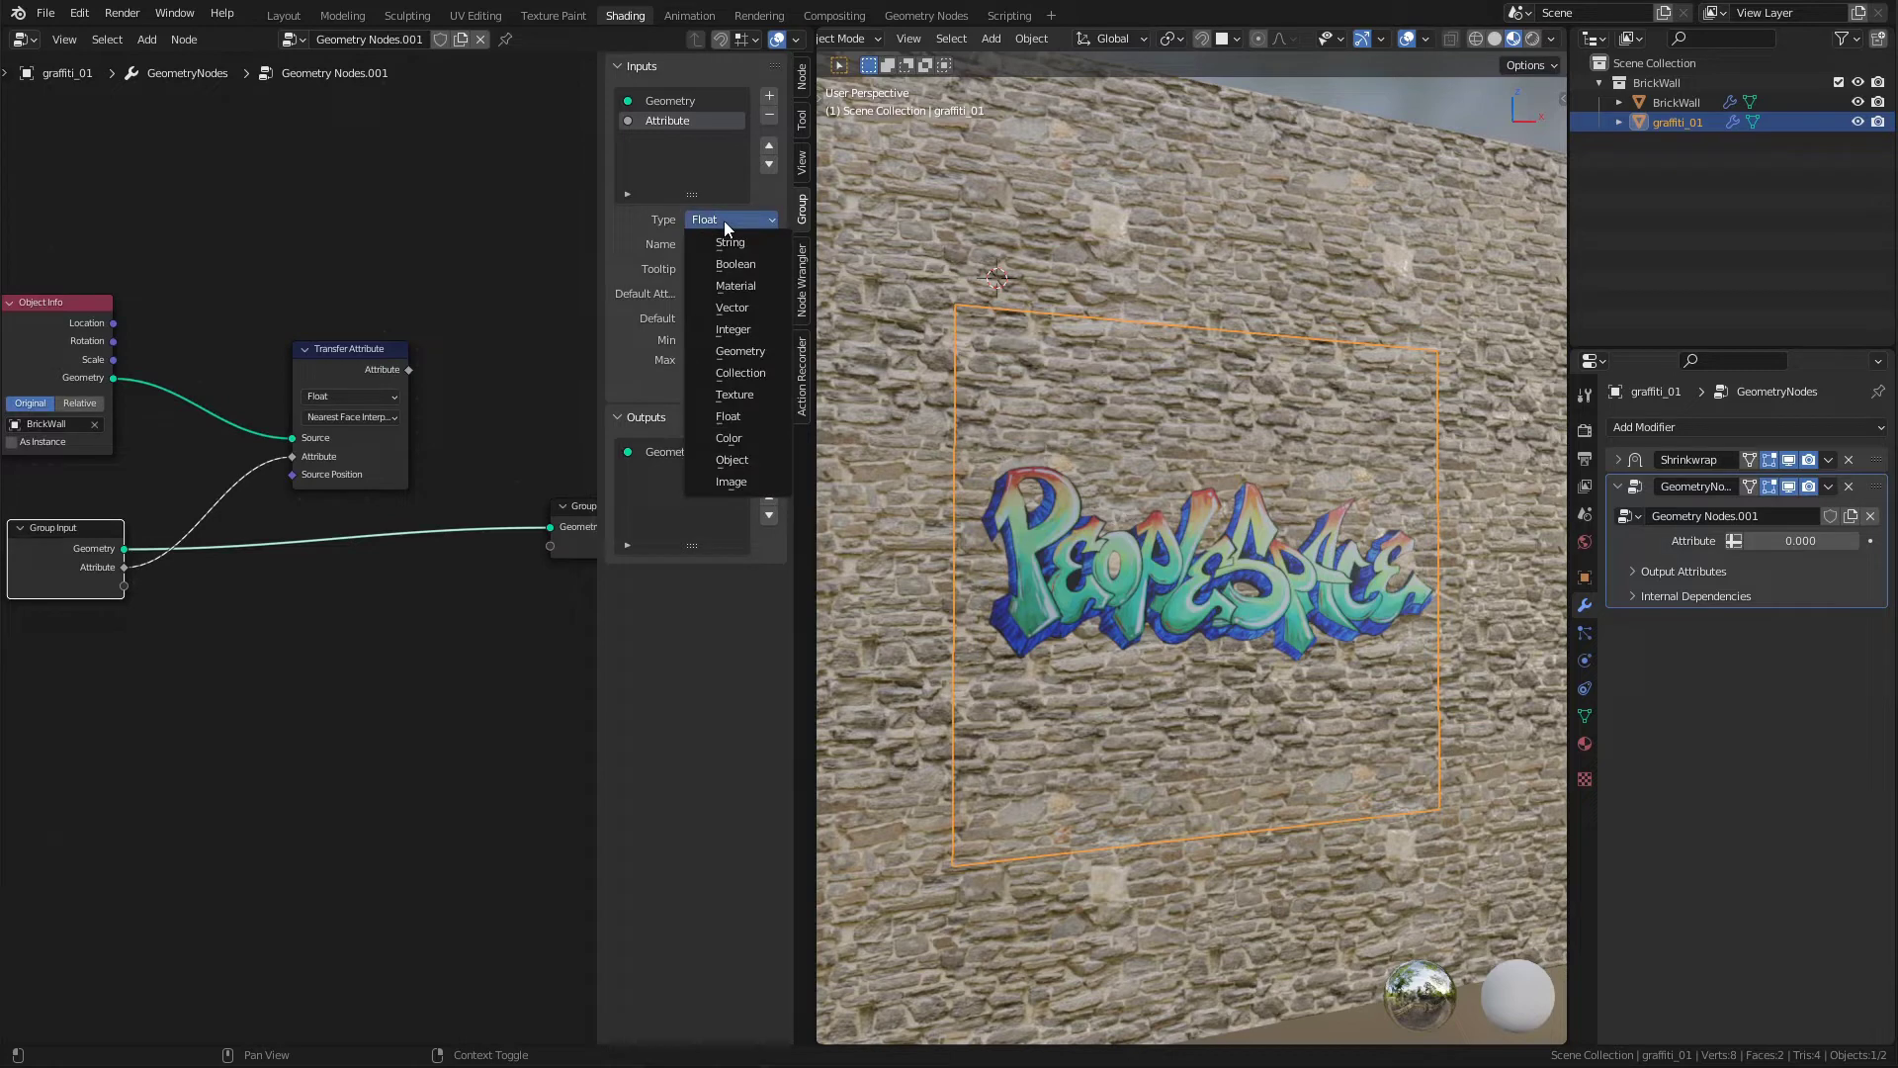
{"action": "left_click", "coordinate": [709, 307]}
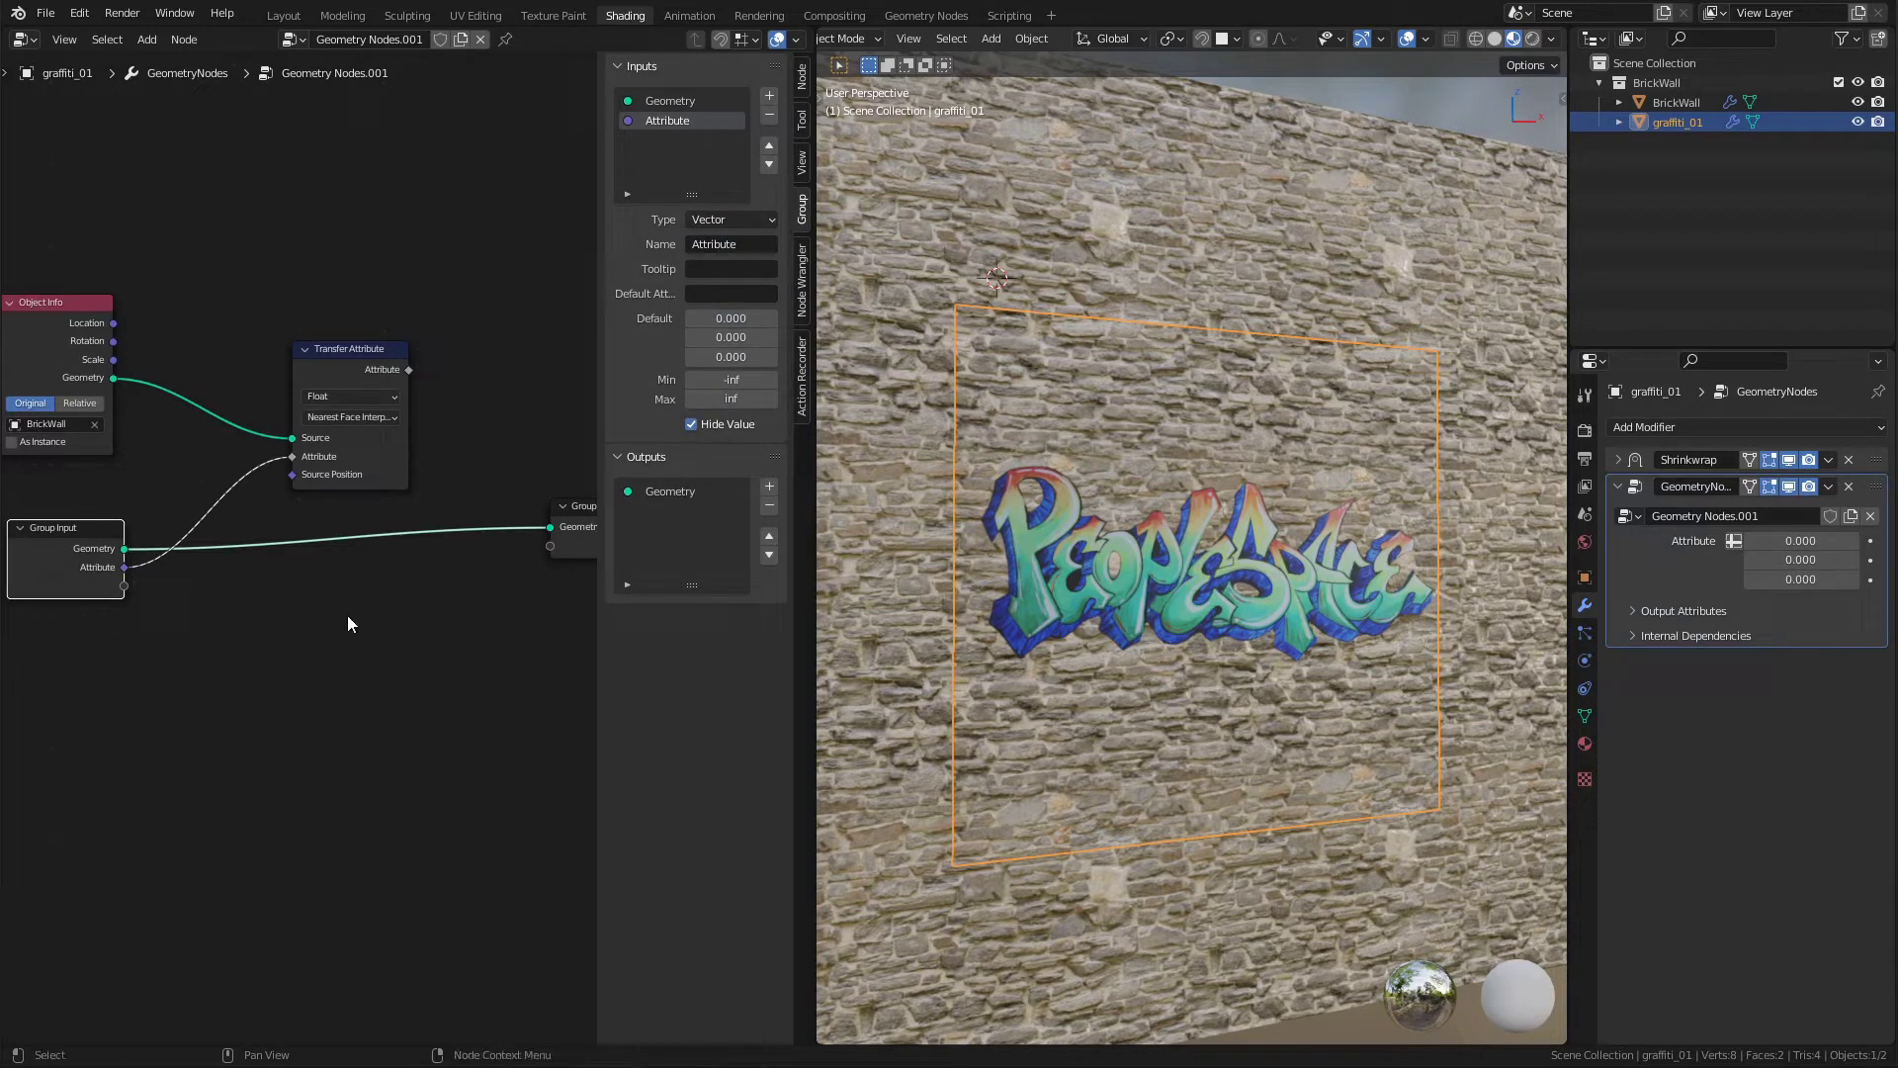
Set the Transfer Attribute node's data type to Vector and reconnect the Group Input's Attribute socket to its Attribute input.
{"action": "middle_click_drag", "start_coordinate": [156, 611], "coordinate": [228, 597]}
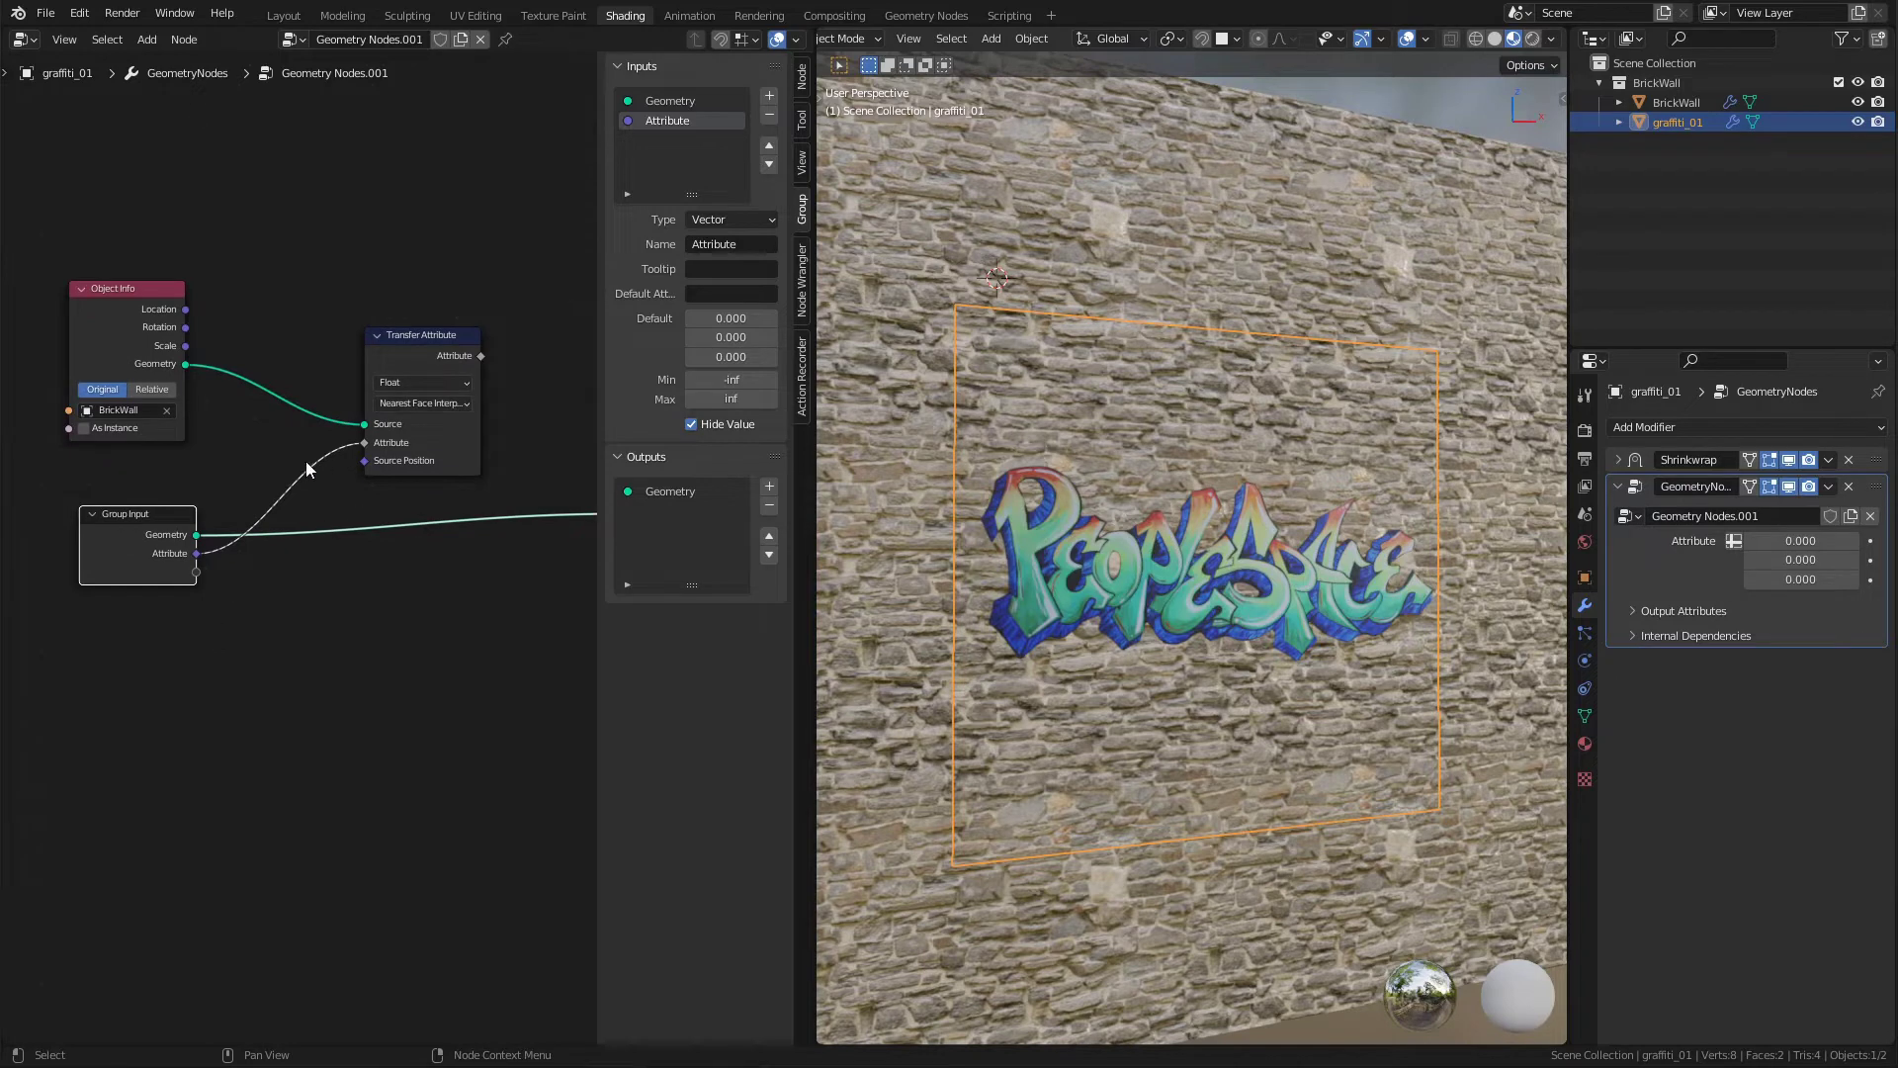
{"action": "right_click_drag", "start_coordinate": [306, 461], "coordinate": [296, 485], "text": "ctrl"}
{"action": "left_click_drag", "start_coordinate": [196, 554], "coordinate": [365, 442]}
{"action": "scroll", "coordinate": [492, 423], "scroll_direction": "up", "scroll_amount": 2}
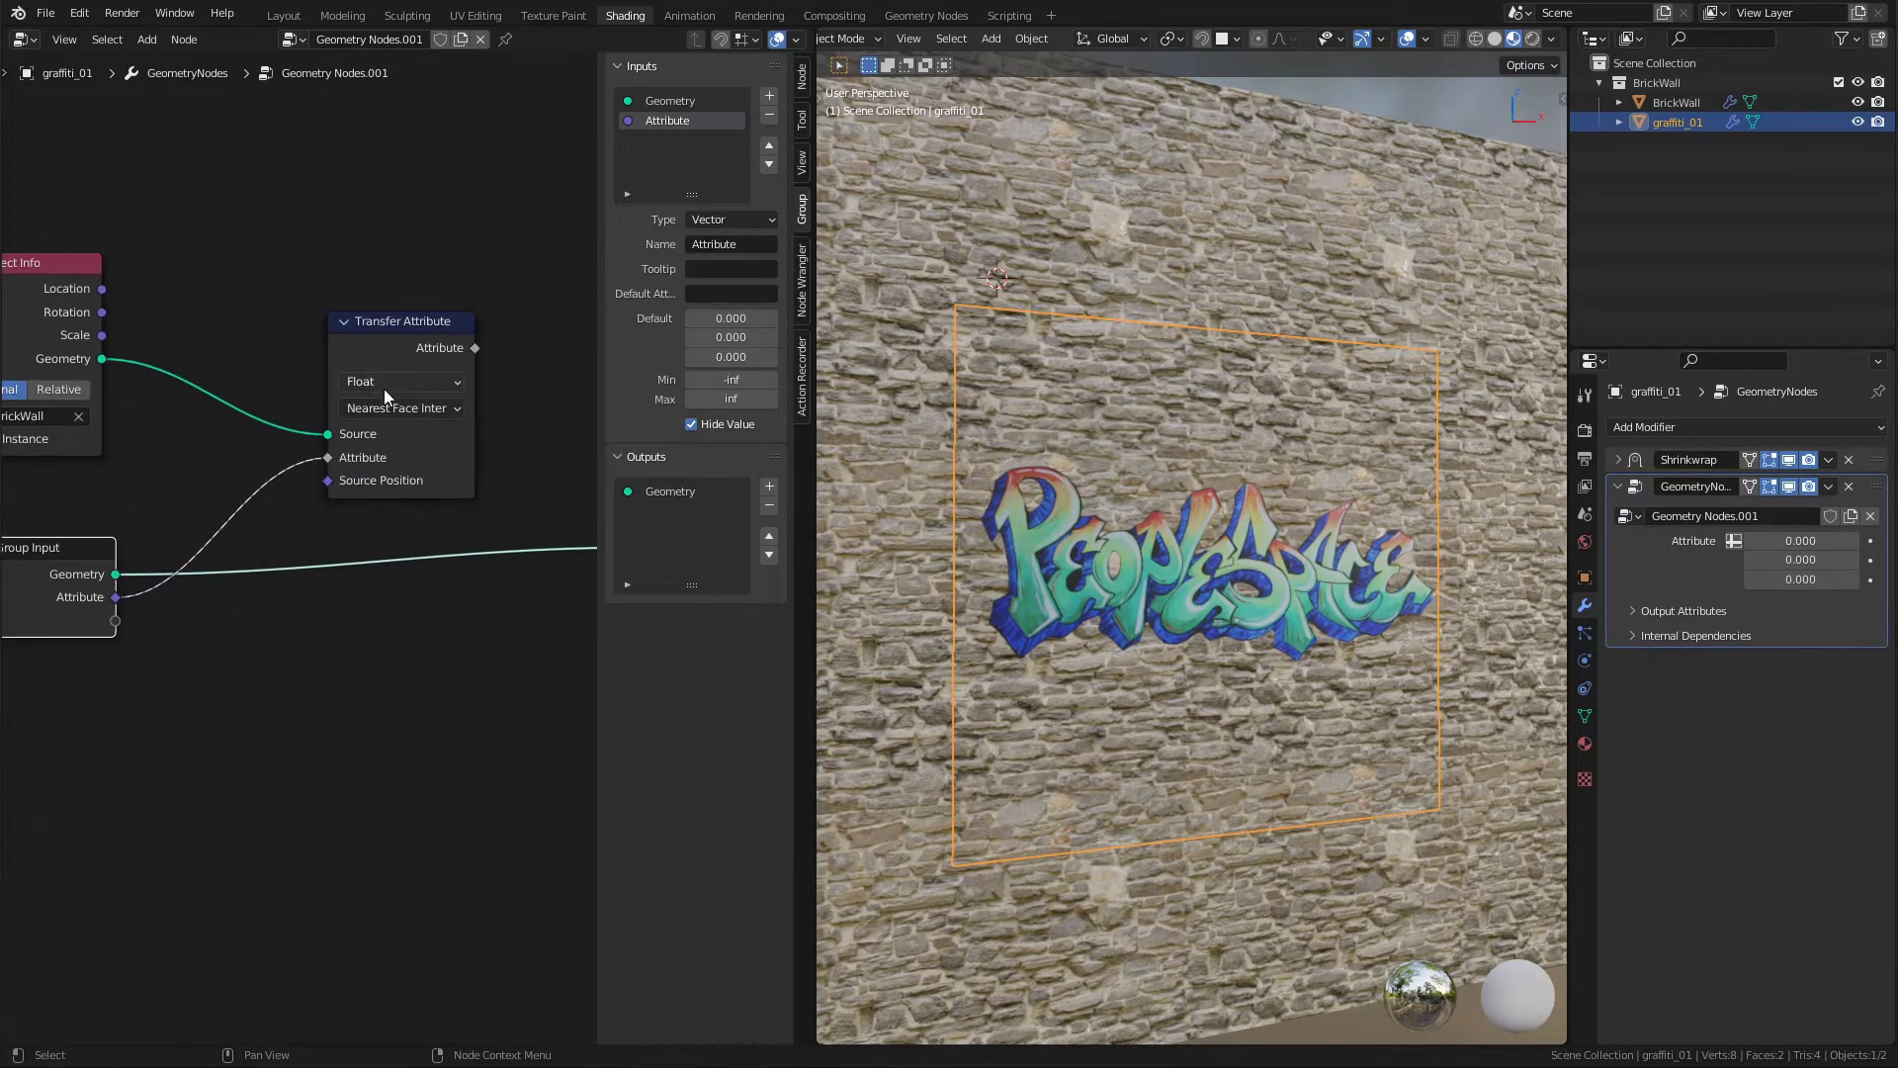
{"action": "left_click", "coordinate": [385, 384]}
{"action": "left_click", "coordinate": [395, 443]}
{"action": "left_click_drag", "start_coordinate": [115, 598], "coordinate": [351, 463]}
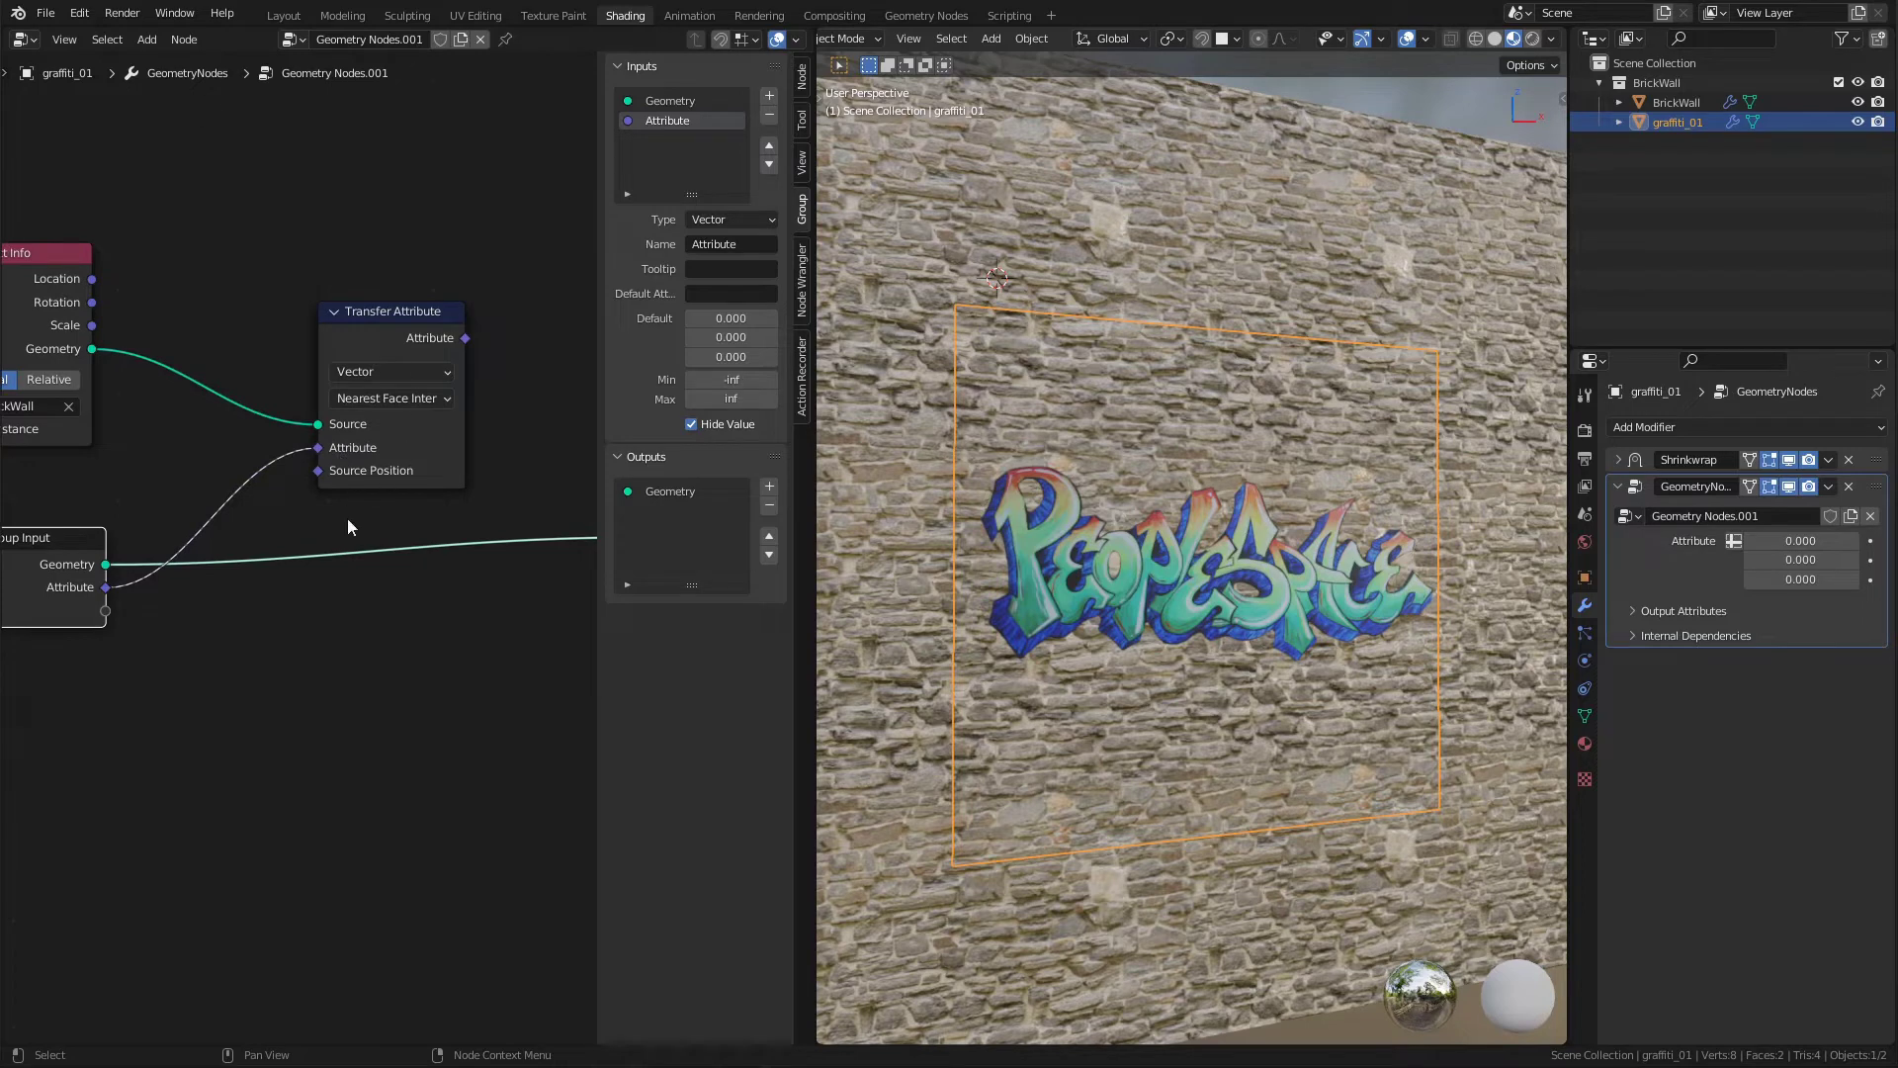
Switch the geometry nodes modifier's Attribute input from a single value to a named attribute and enter UVMapBrick.
{"action": "middle_click_drag", "start_coordinate": [507, 499], "coordinate": [420, 466]}
{"action": "scroll", "coordinate": [423, 453], "scroll_direction": "down", "scroll_amount": 2}
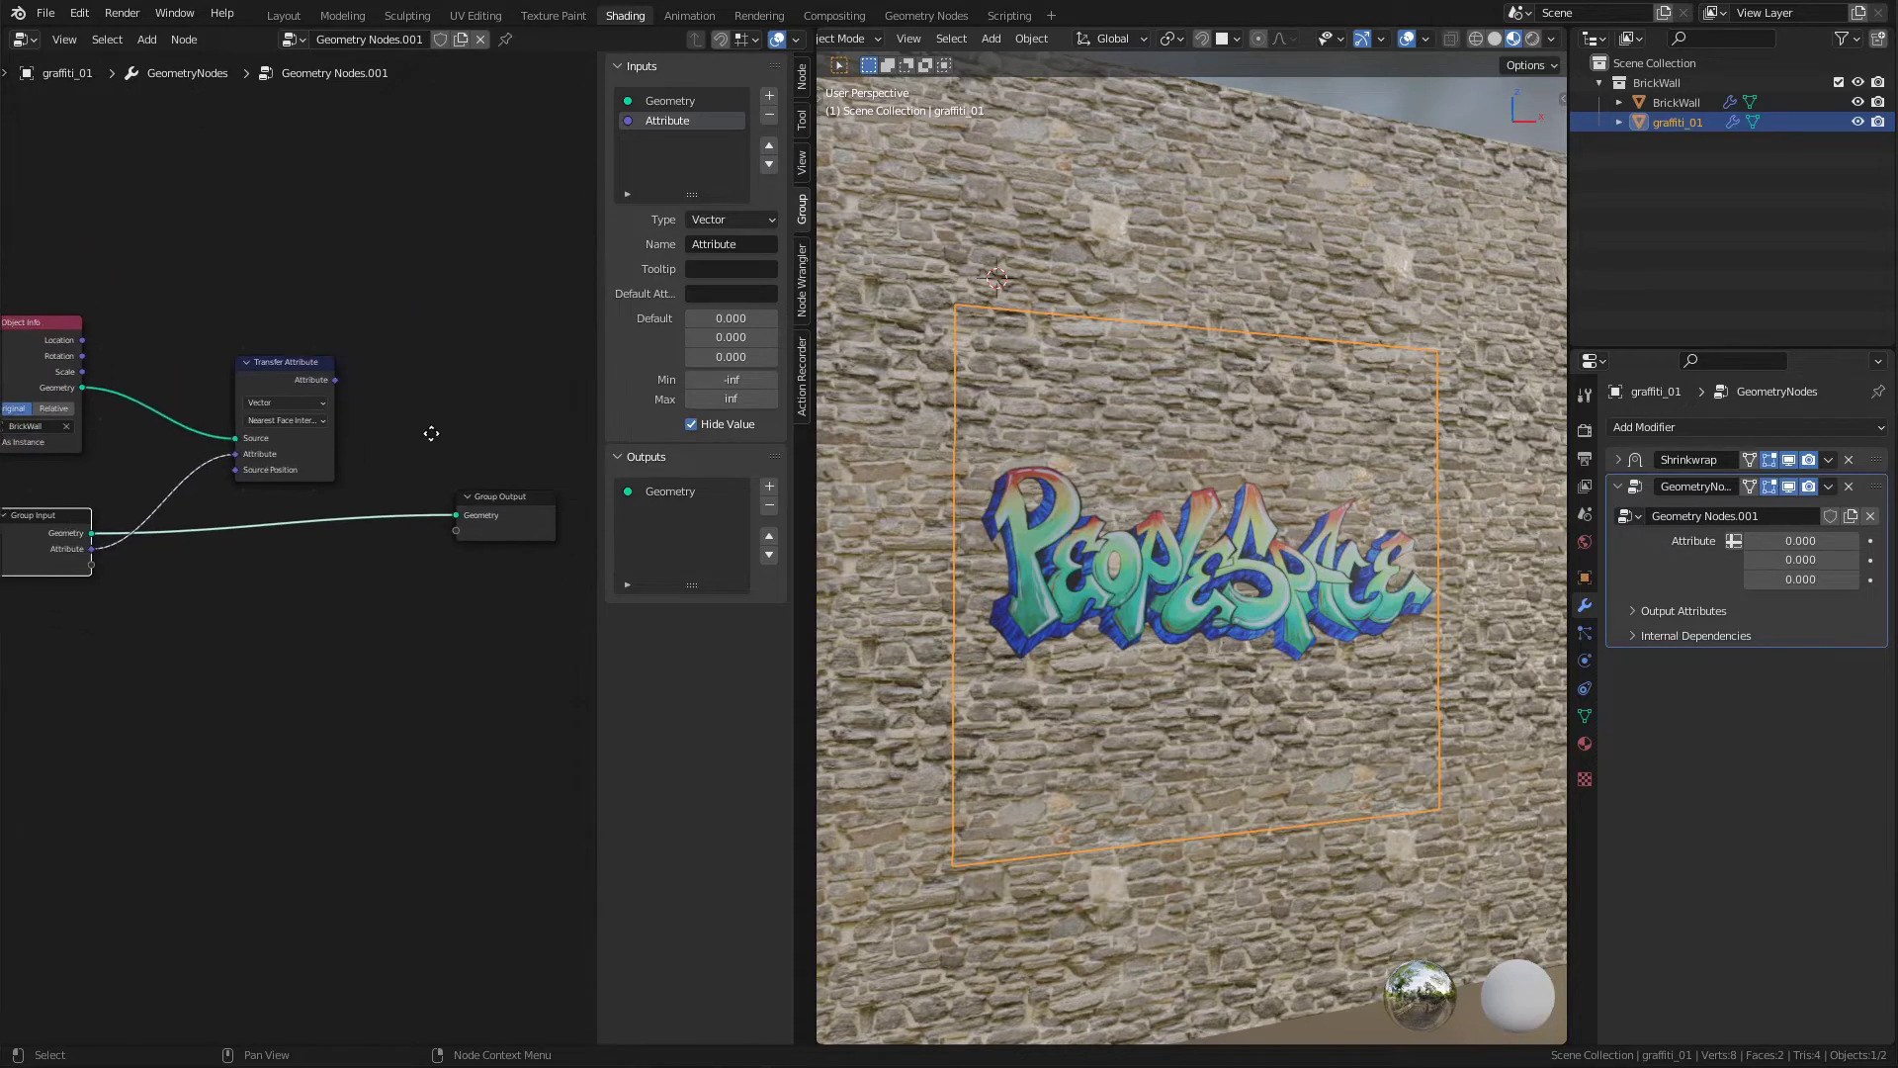
{"action": "left_click", "coordinate": [510, 494]}
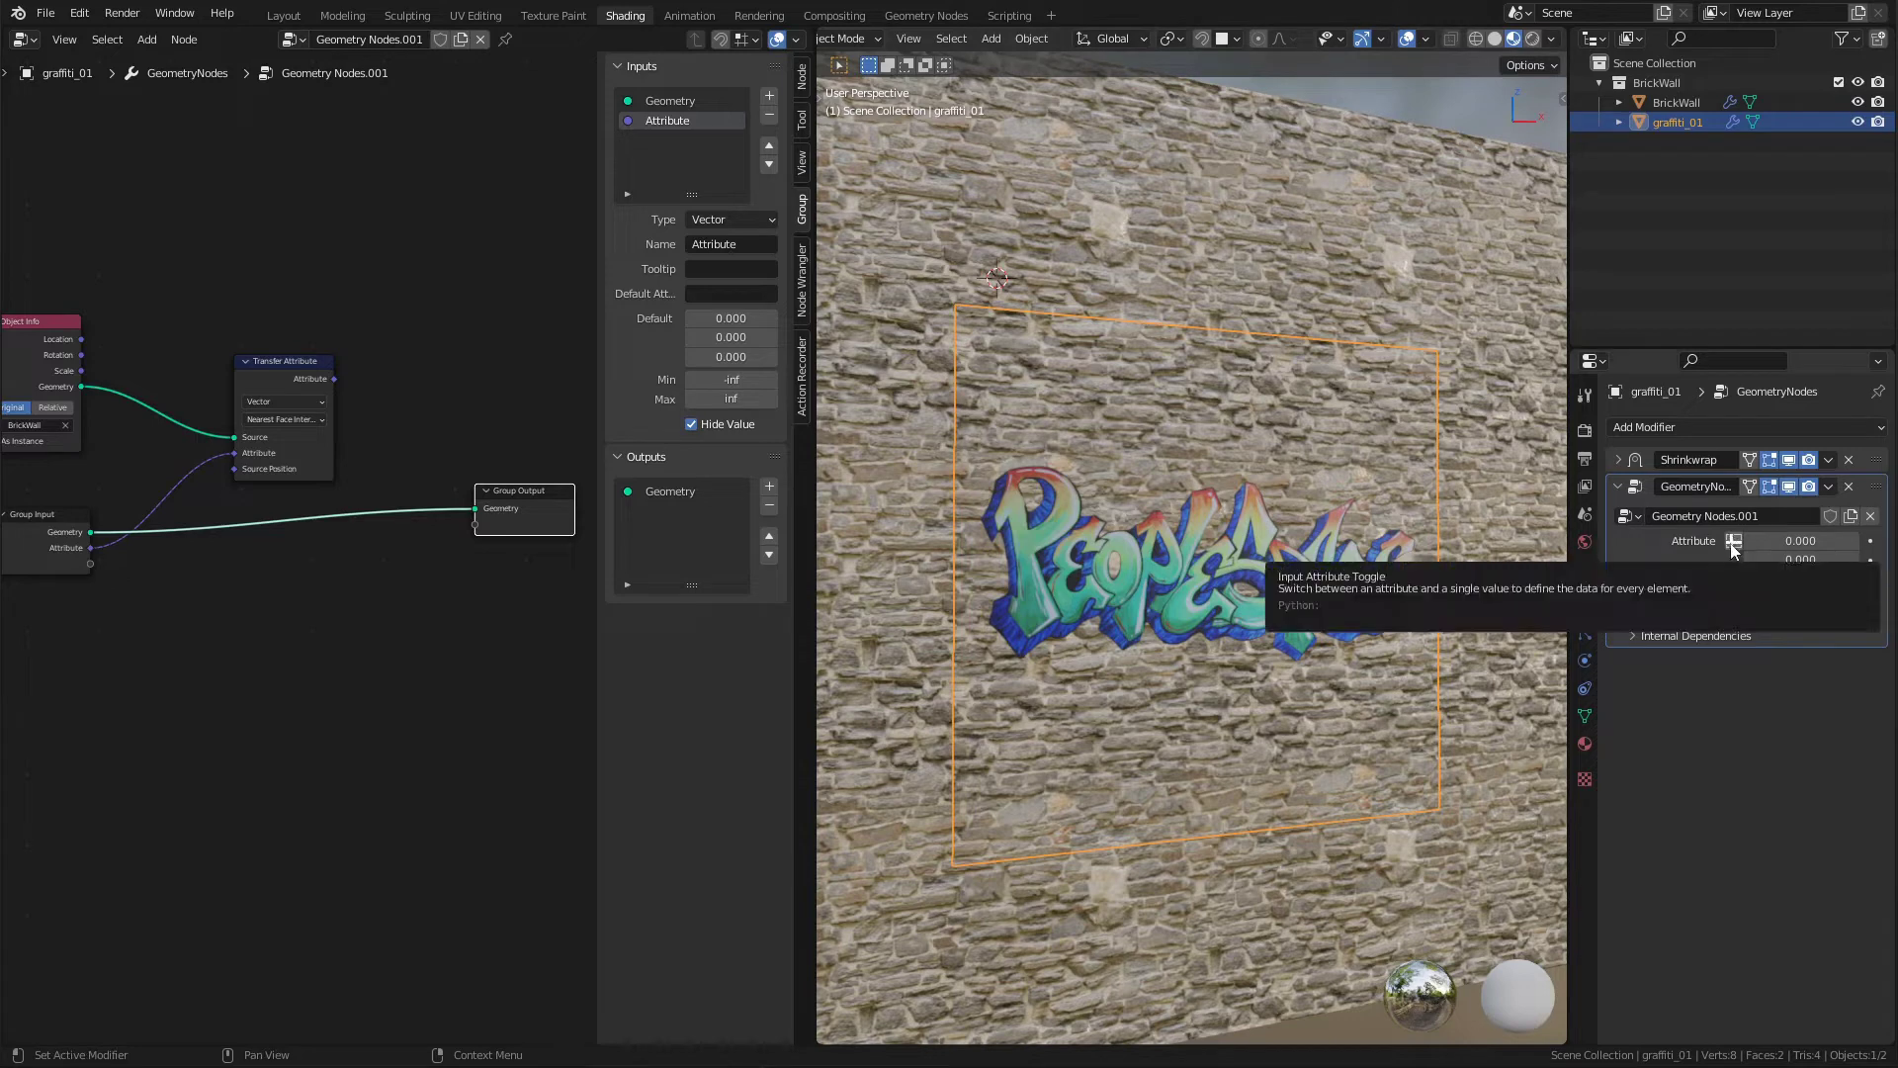
{"action": "left_click_drag", "start_coordinate": [1780, 541], "coordinate": [1859, 560]}
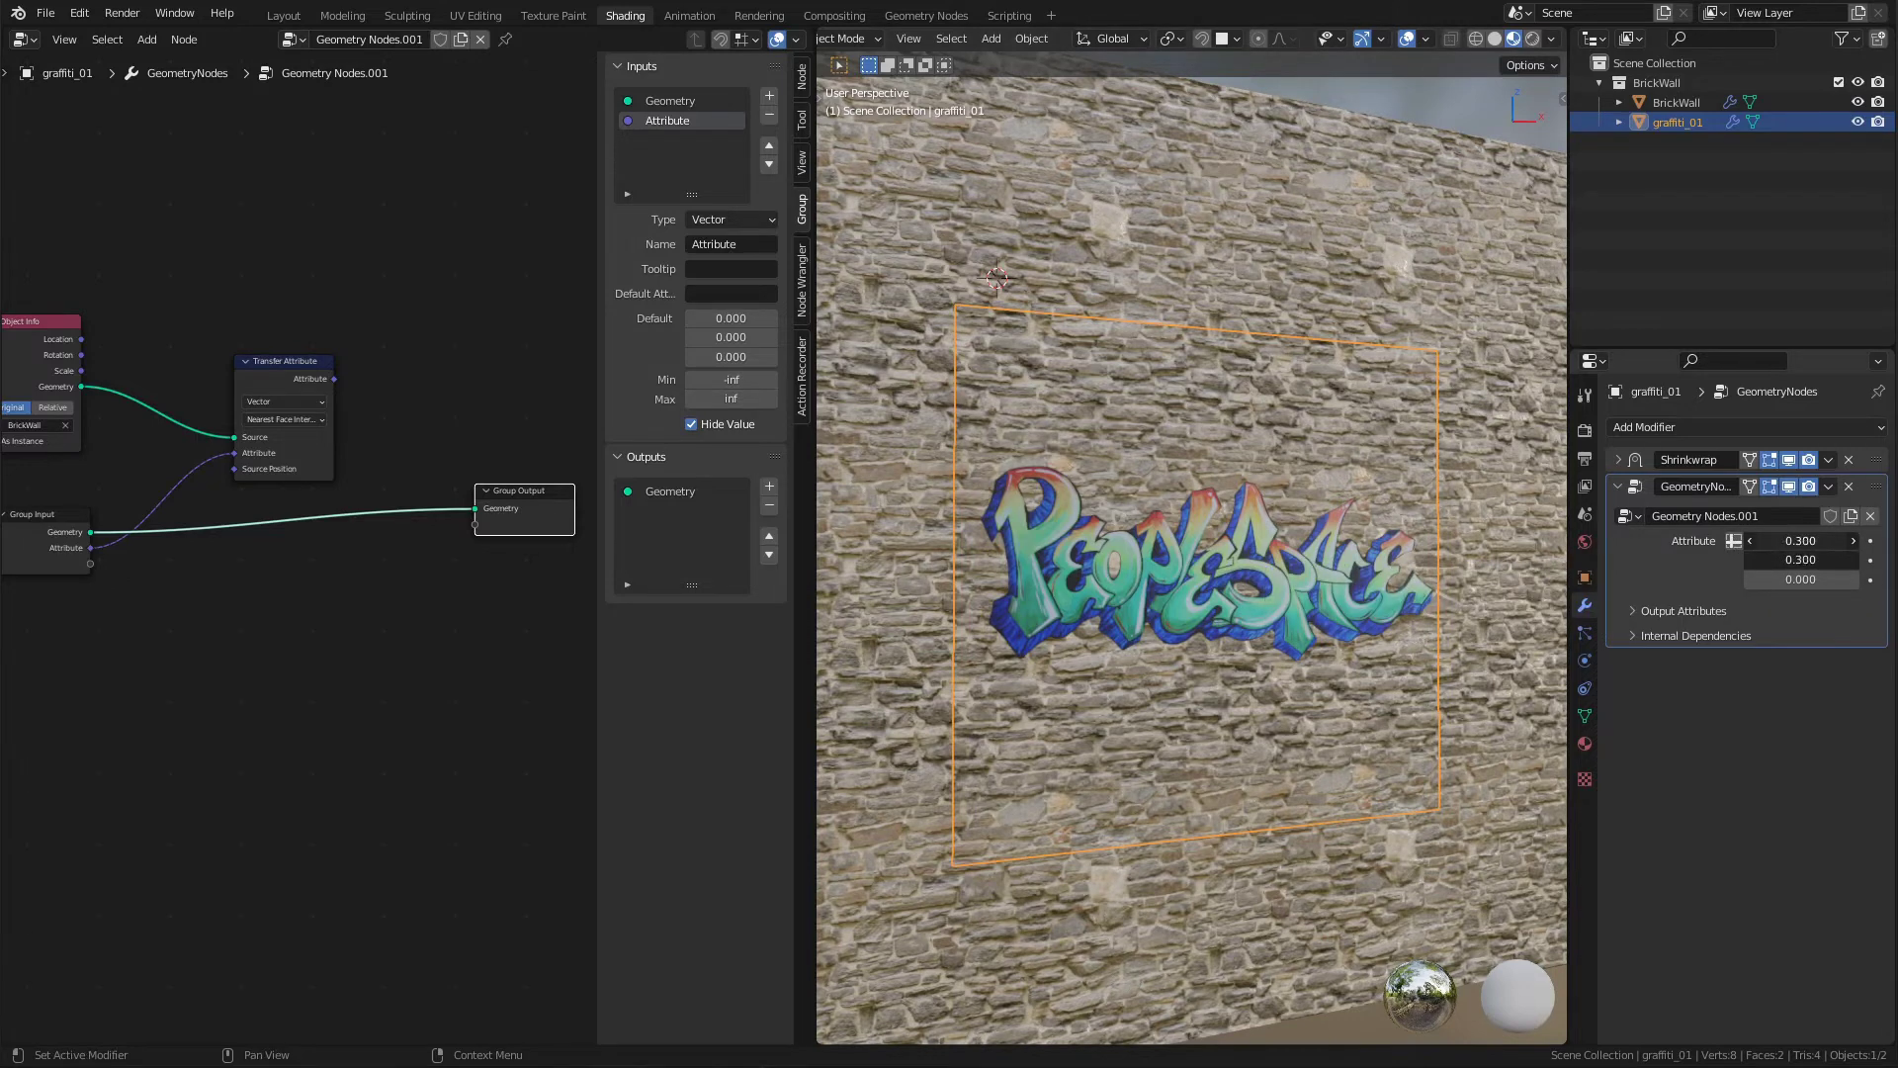
{"action": "left_click", "coordinate": [1735, 541]}
{"action": "left_click", "coordinate": [1772, 542]}
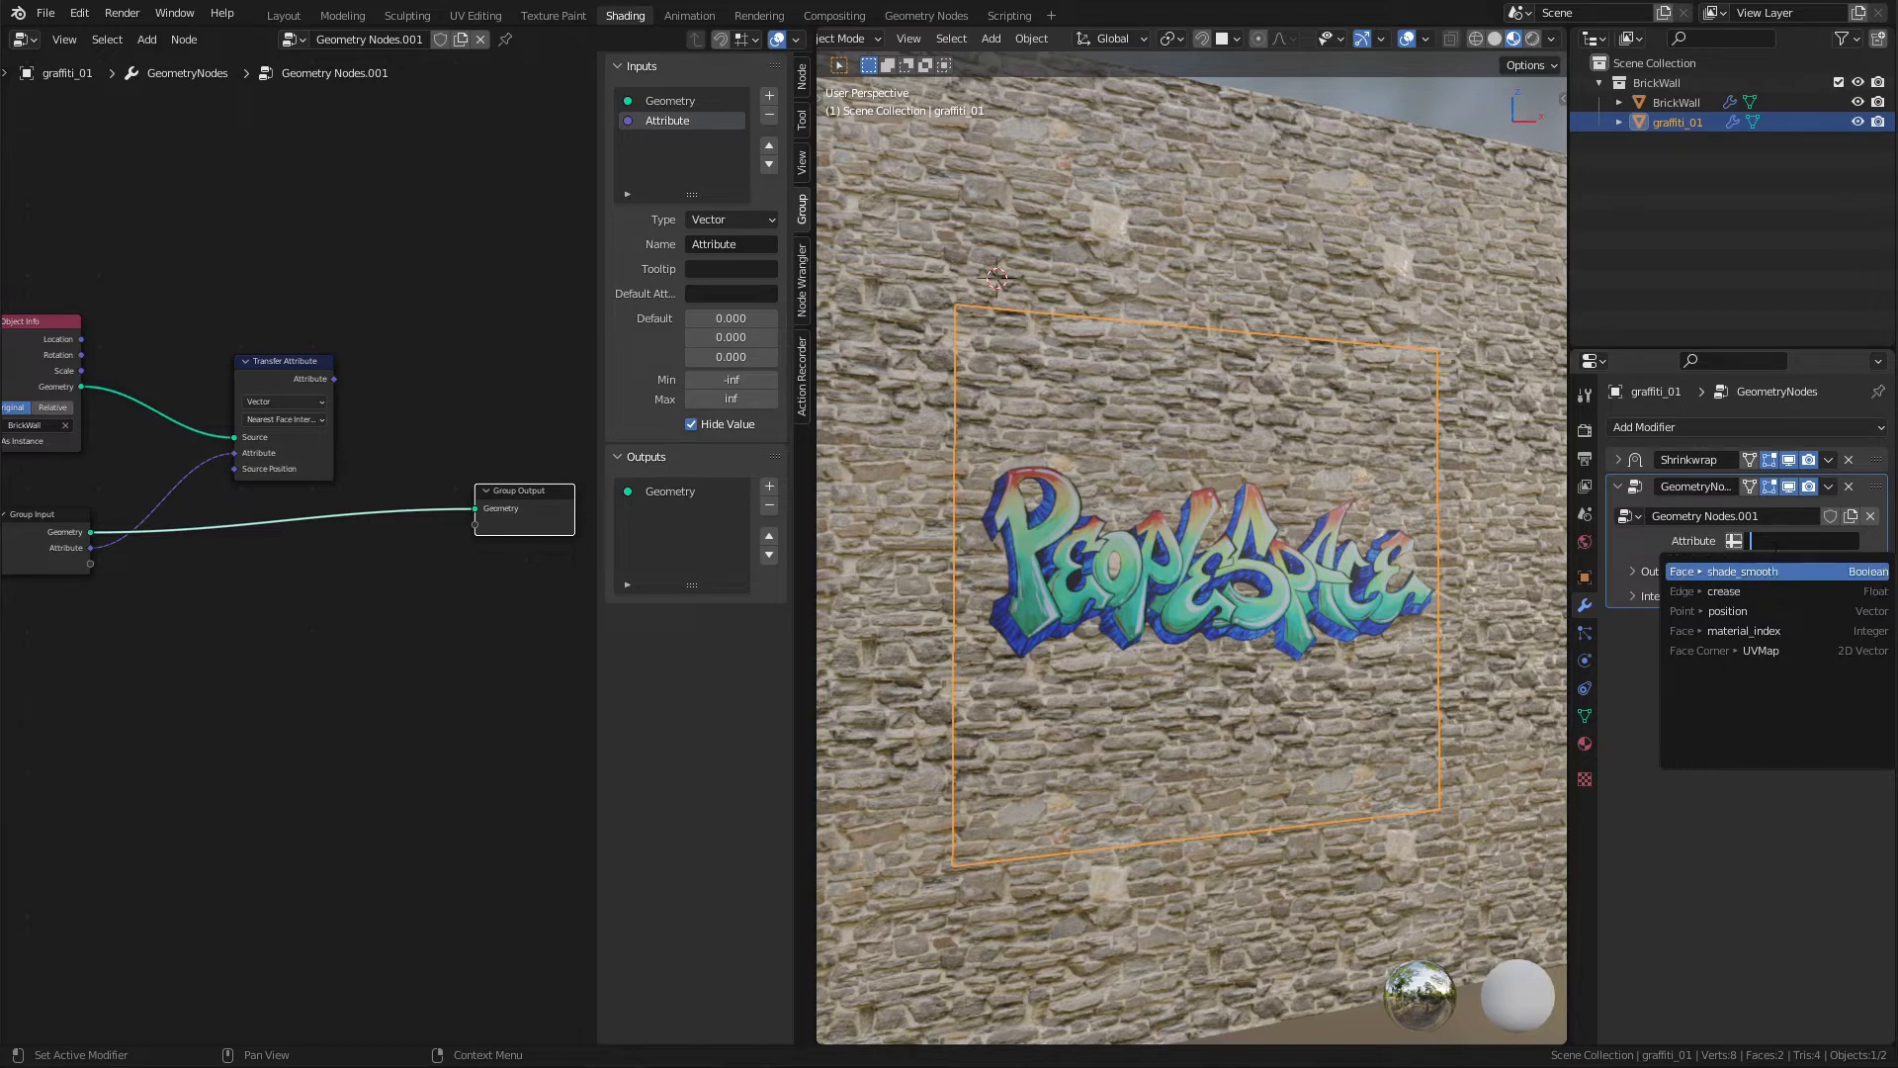
{"action": "type", "text": "UVMapBrick"}
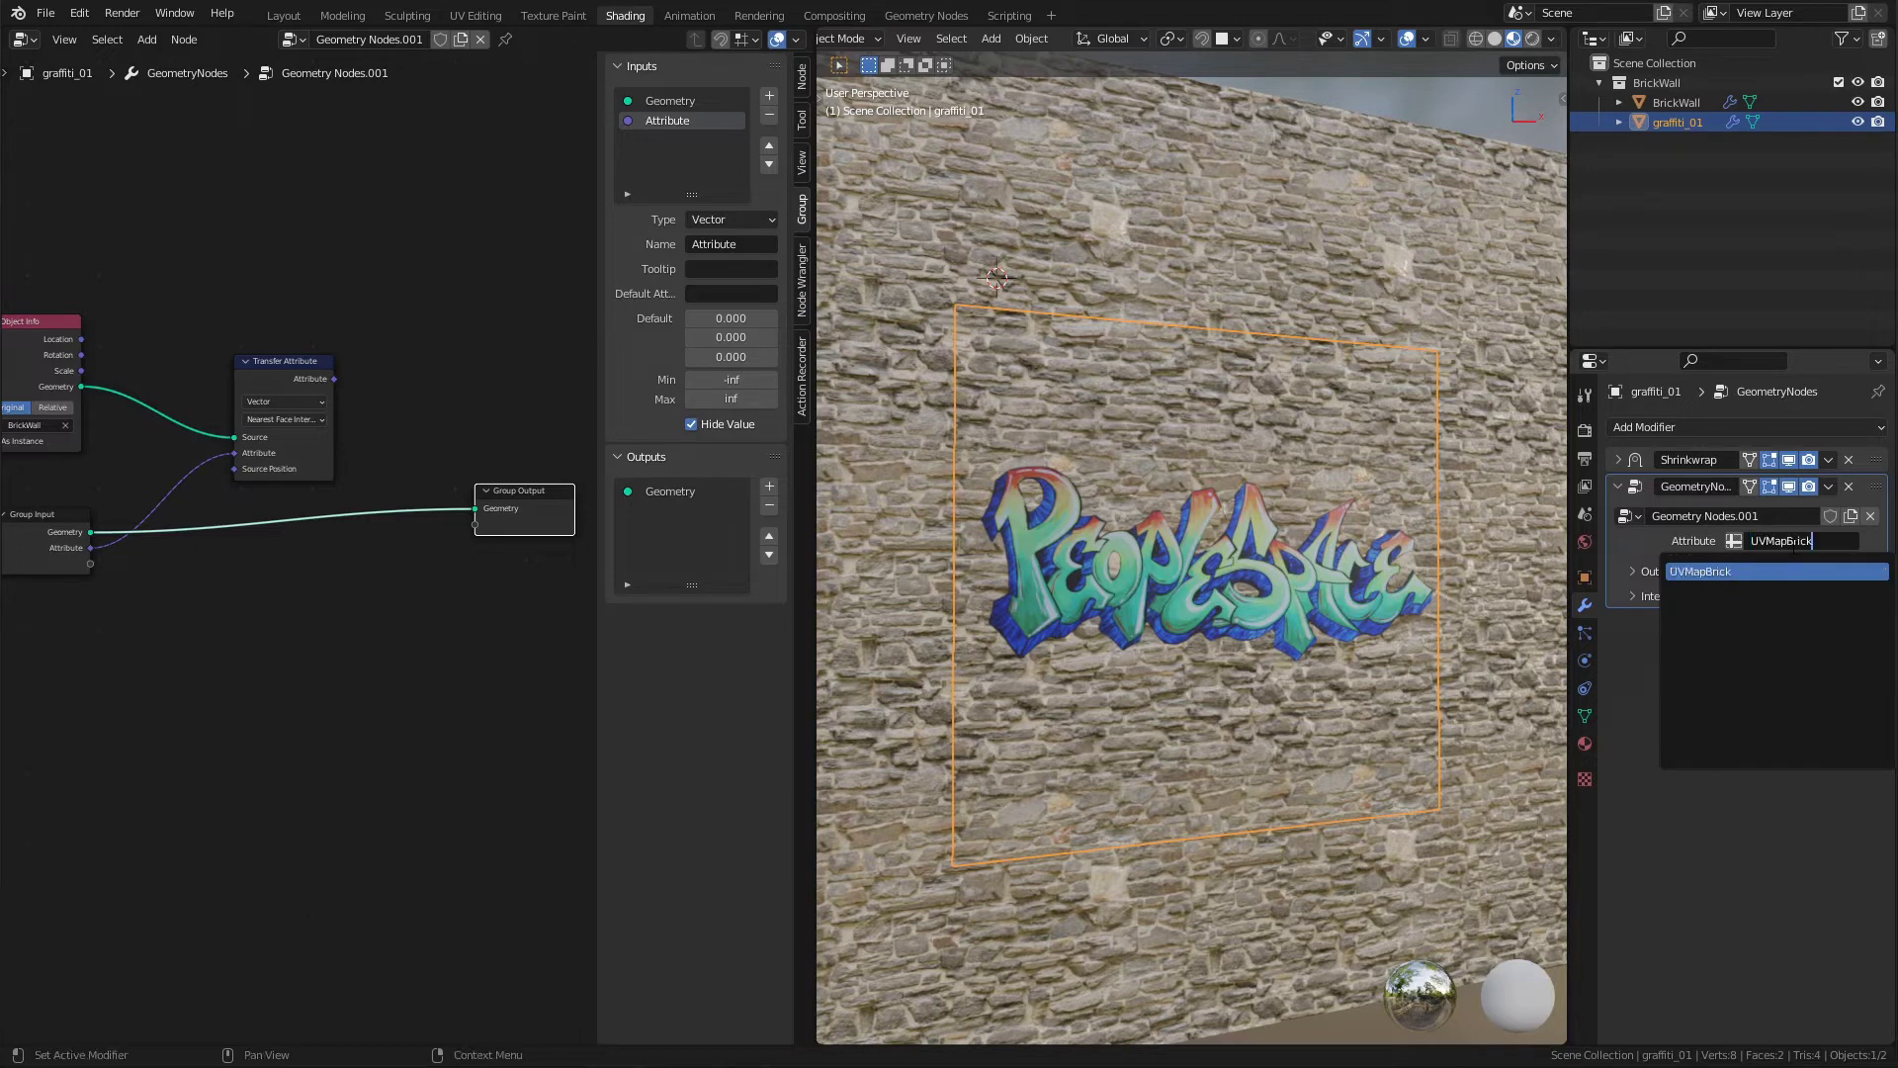
{"action": "left_click", "coordinate": [1773, 571]}
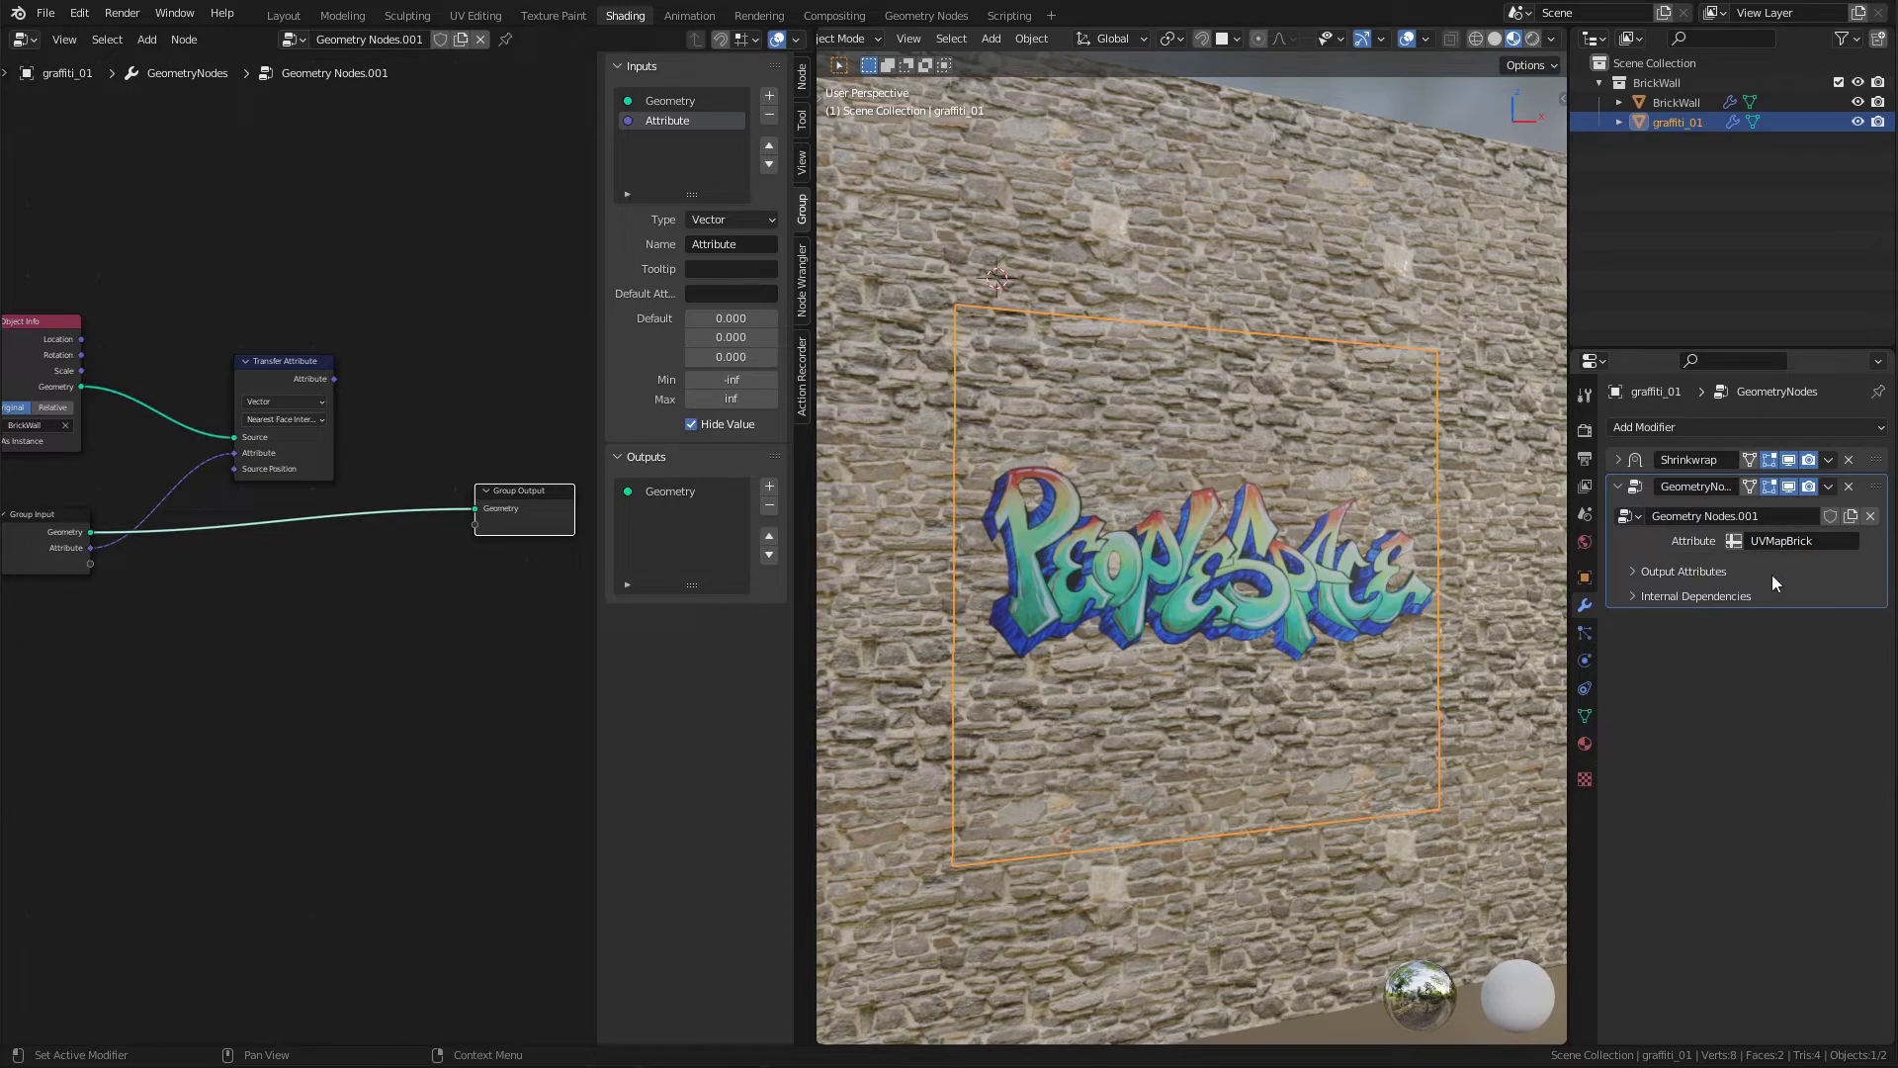
Move the Group Output node farther out and link the Transfer Attribute result to a new Group Output socket.
{"action": "left_click_drag", "start_coordinate": [509, 491], "coordinate": [576, 476]}
{"action": "middle_click_drag", "start_coordinate": [472, 501], "coordinate": [443, 490]}
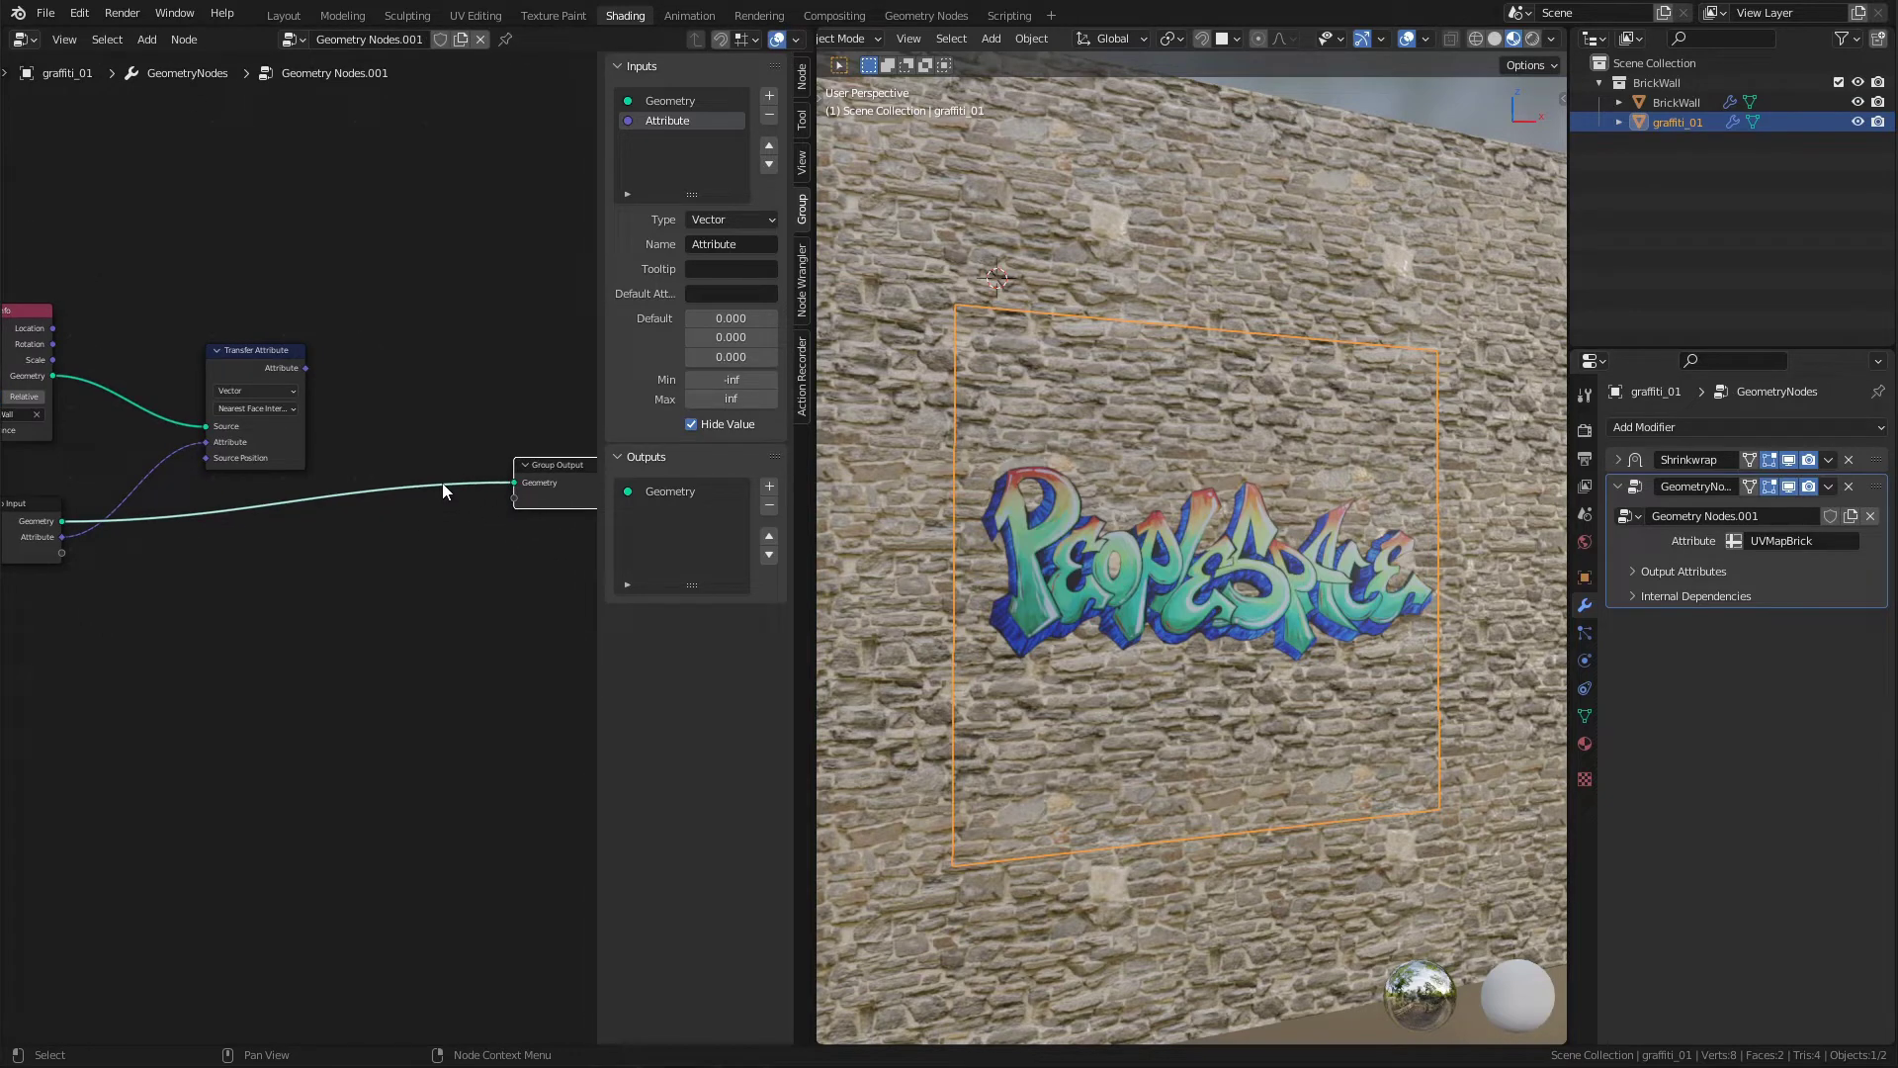
{"action": "middle_click_drag", "start_coordinate": [343, 389], "coordinate": [269, 384]}
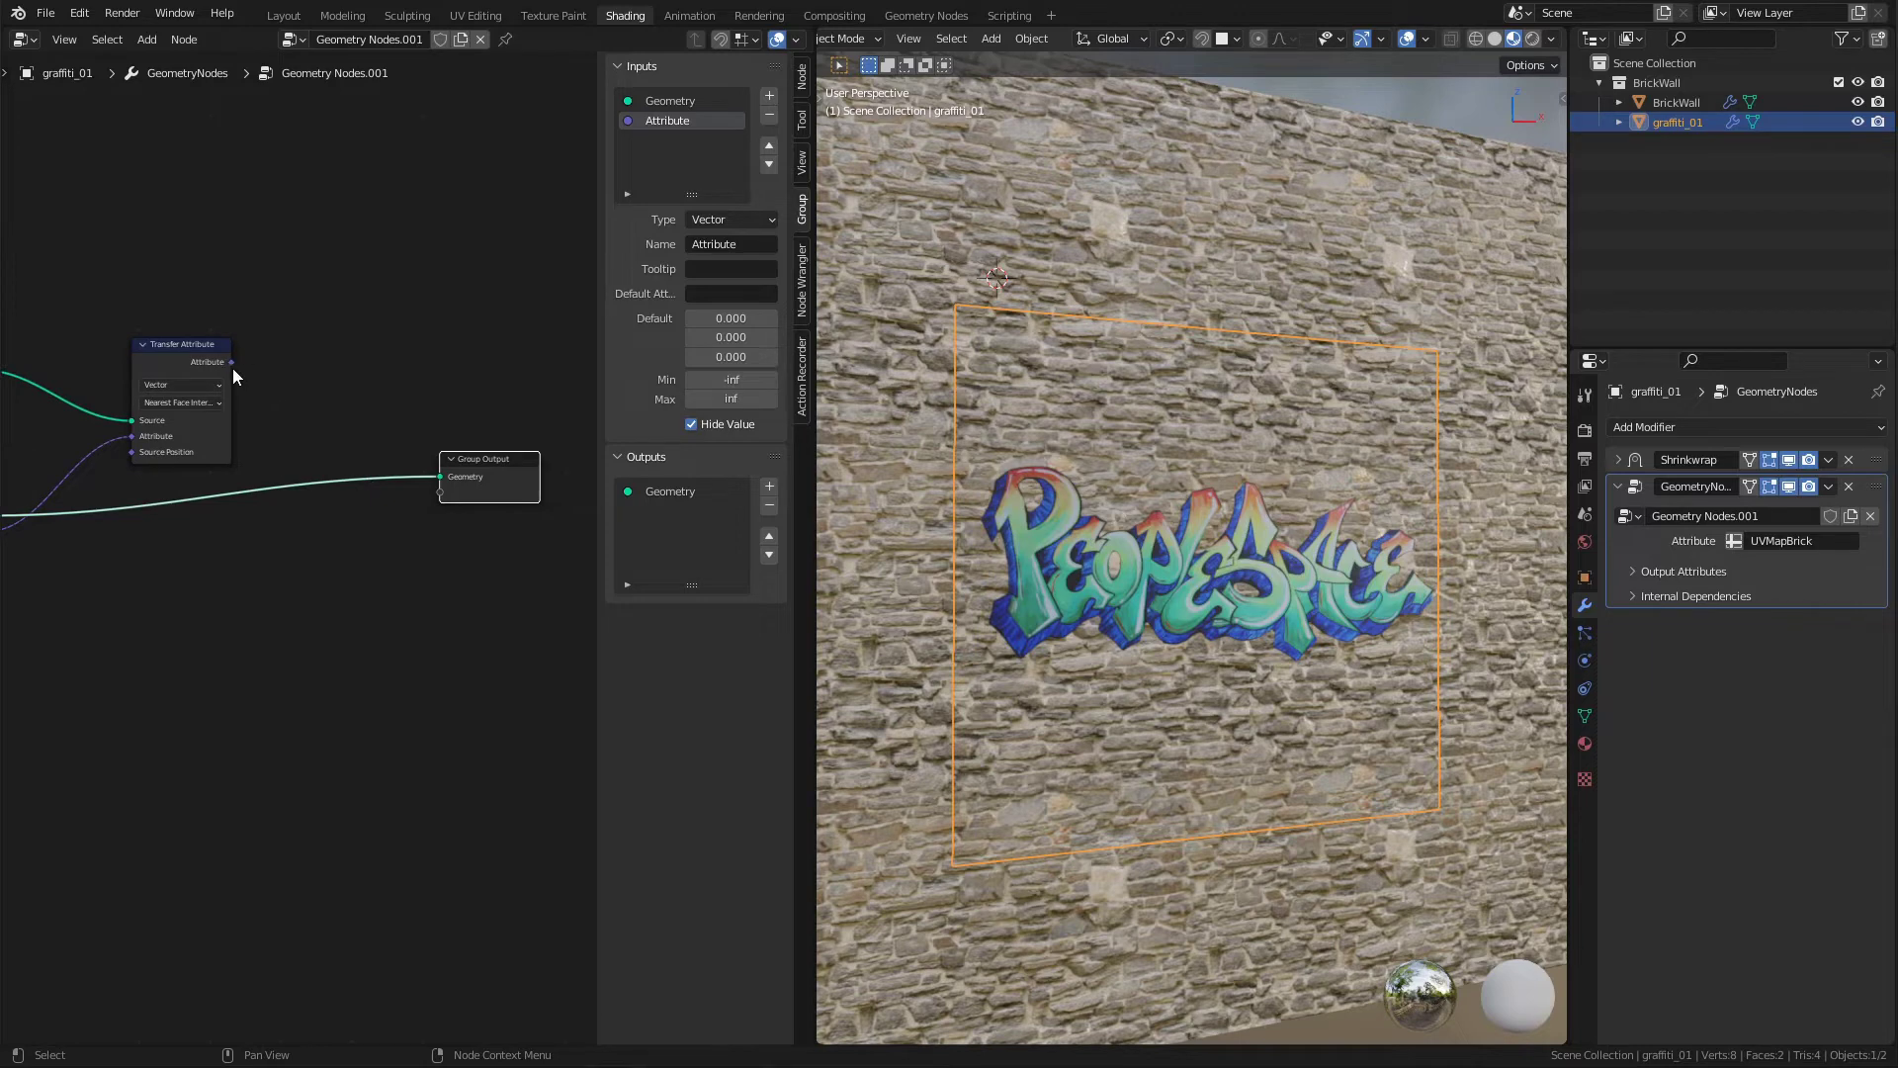
{"action": "left_click_drag", "start_coordinate": [233, 368], "coordinate": [450, 491]}
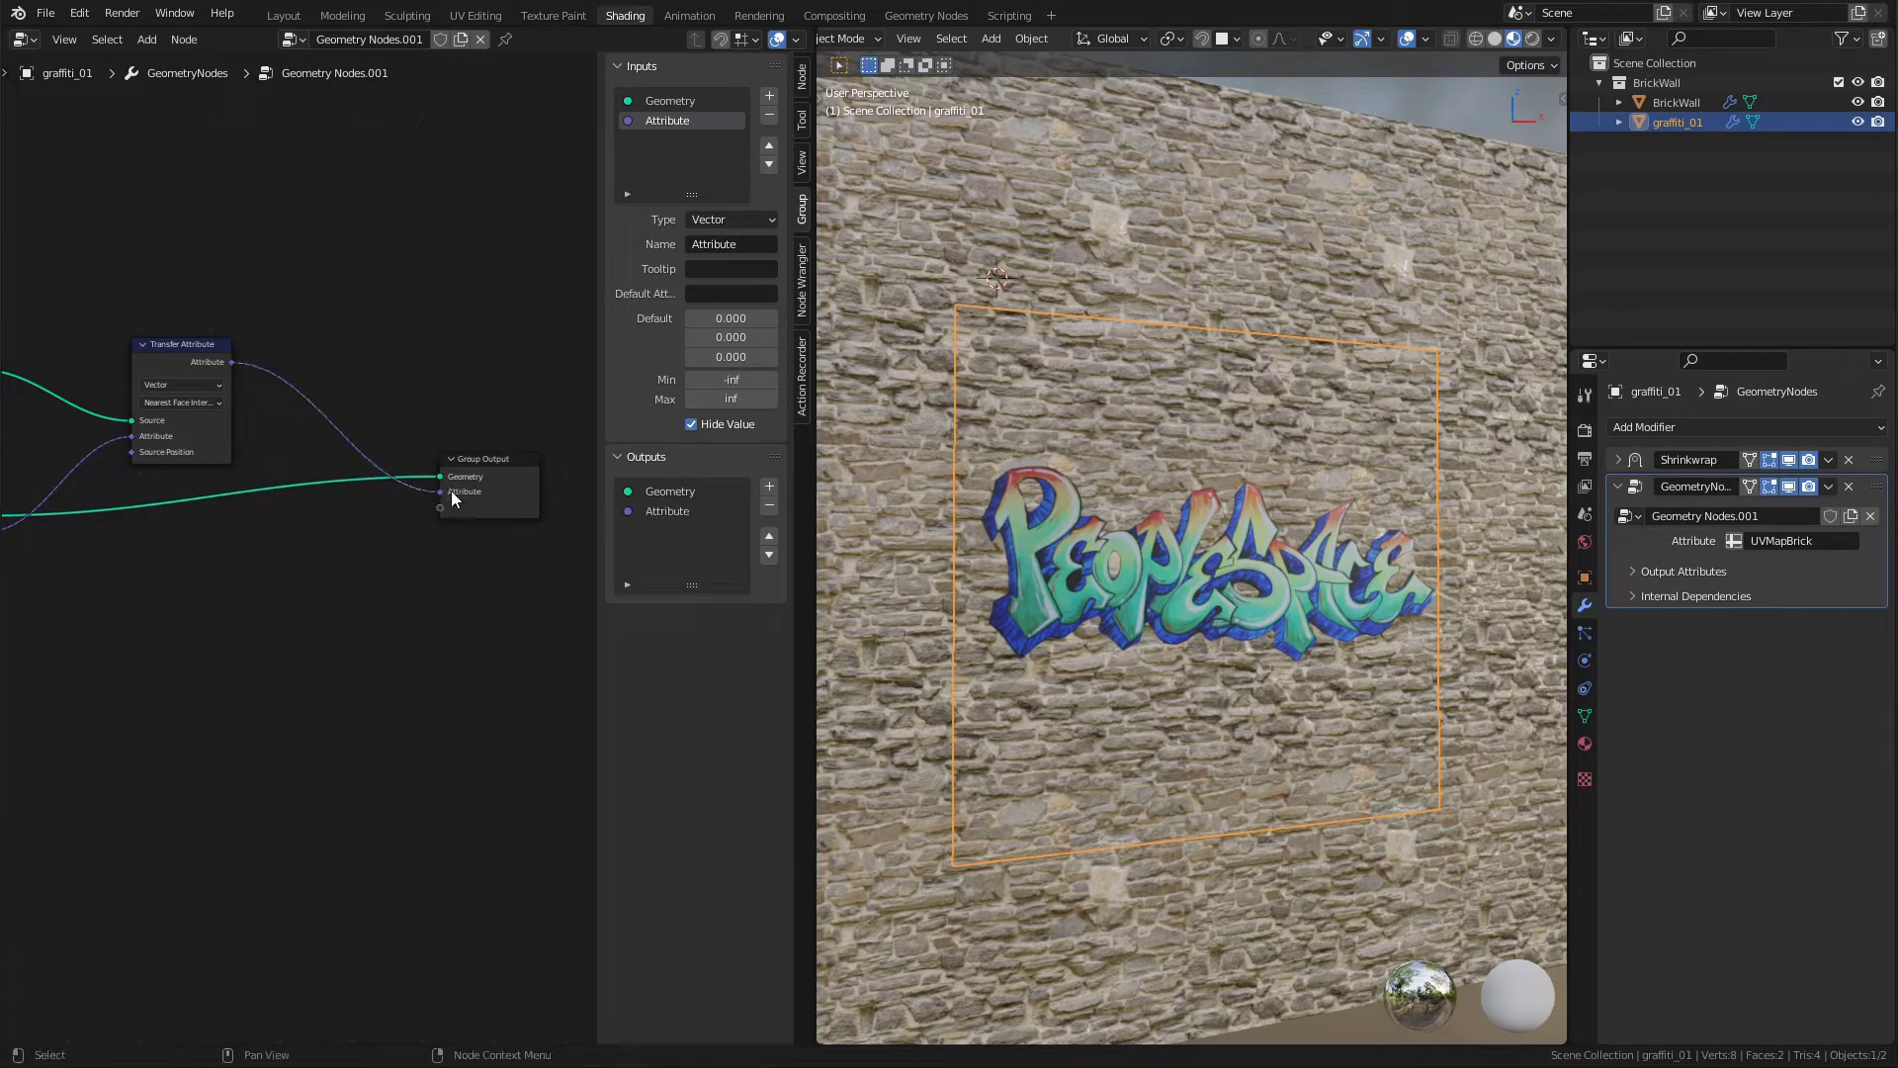
Set the attribute domain of the node group's Attribute output to Face Corner.
{"action": "left_click", "coordinate": [645, 509]}
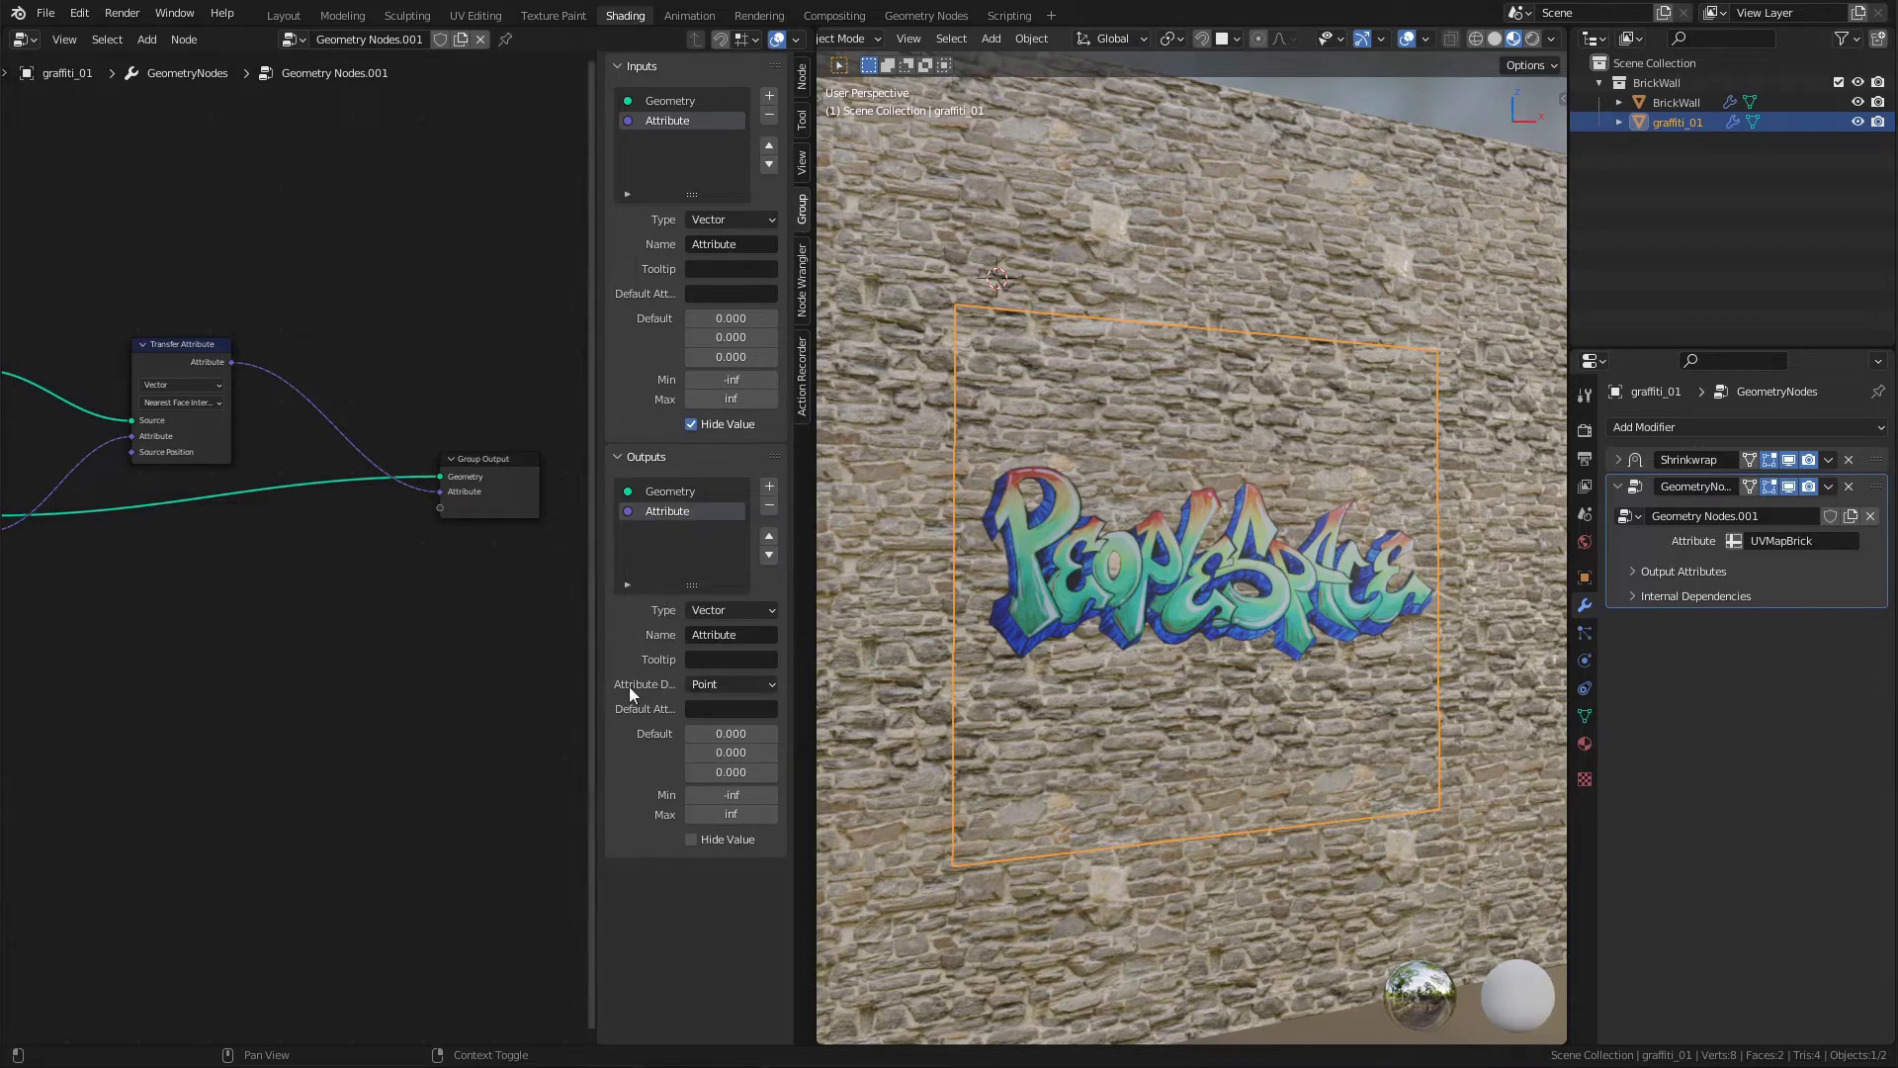
{"action": "left_click", "coordinate": [715, 685]}
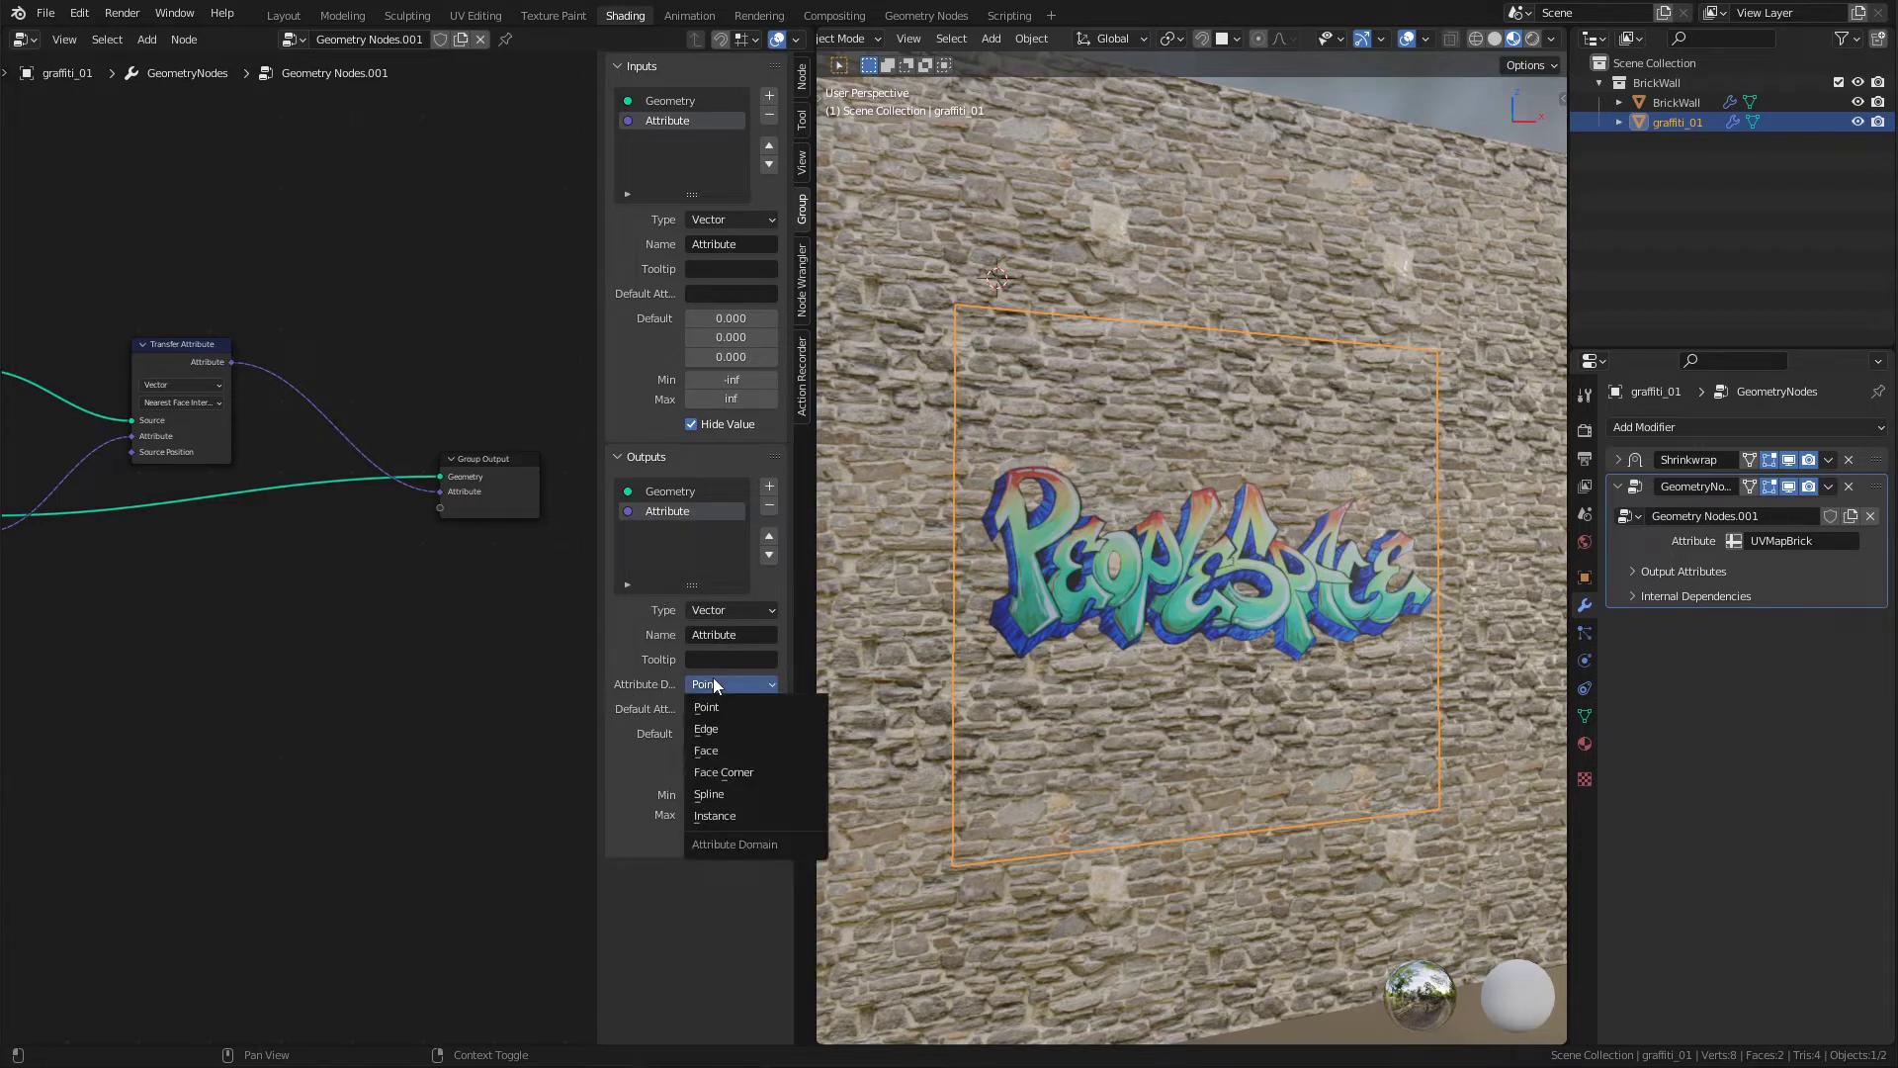
{"action": "left_click", "coordinate": [739, 773]}
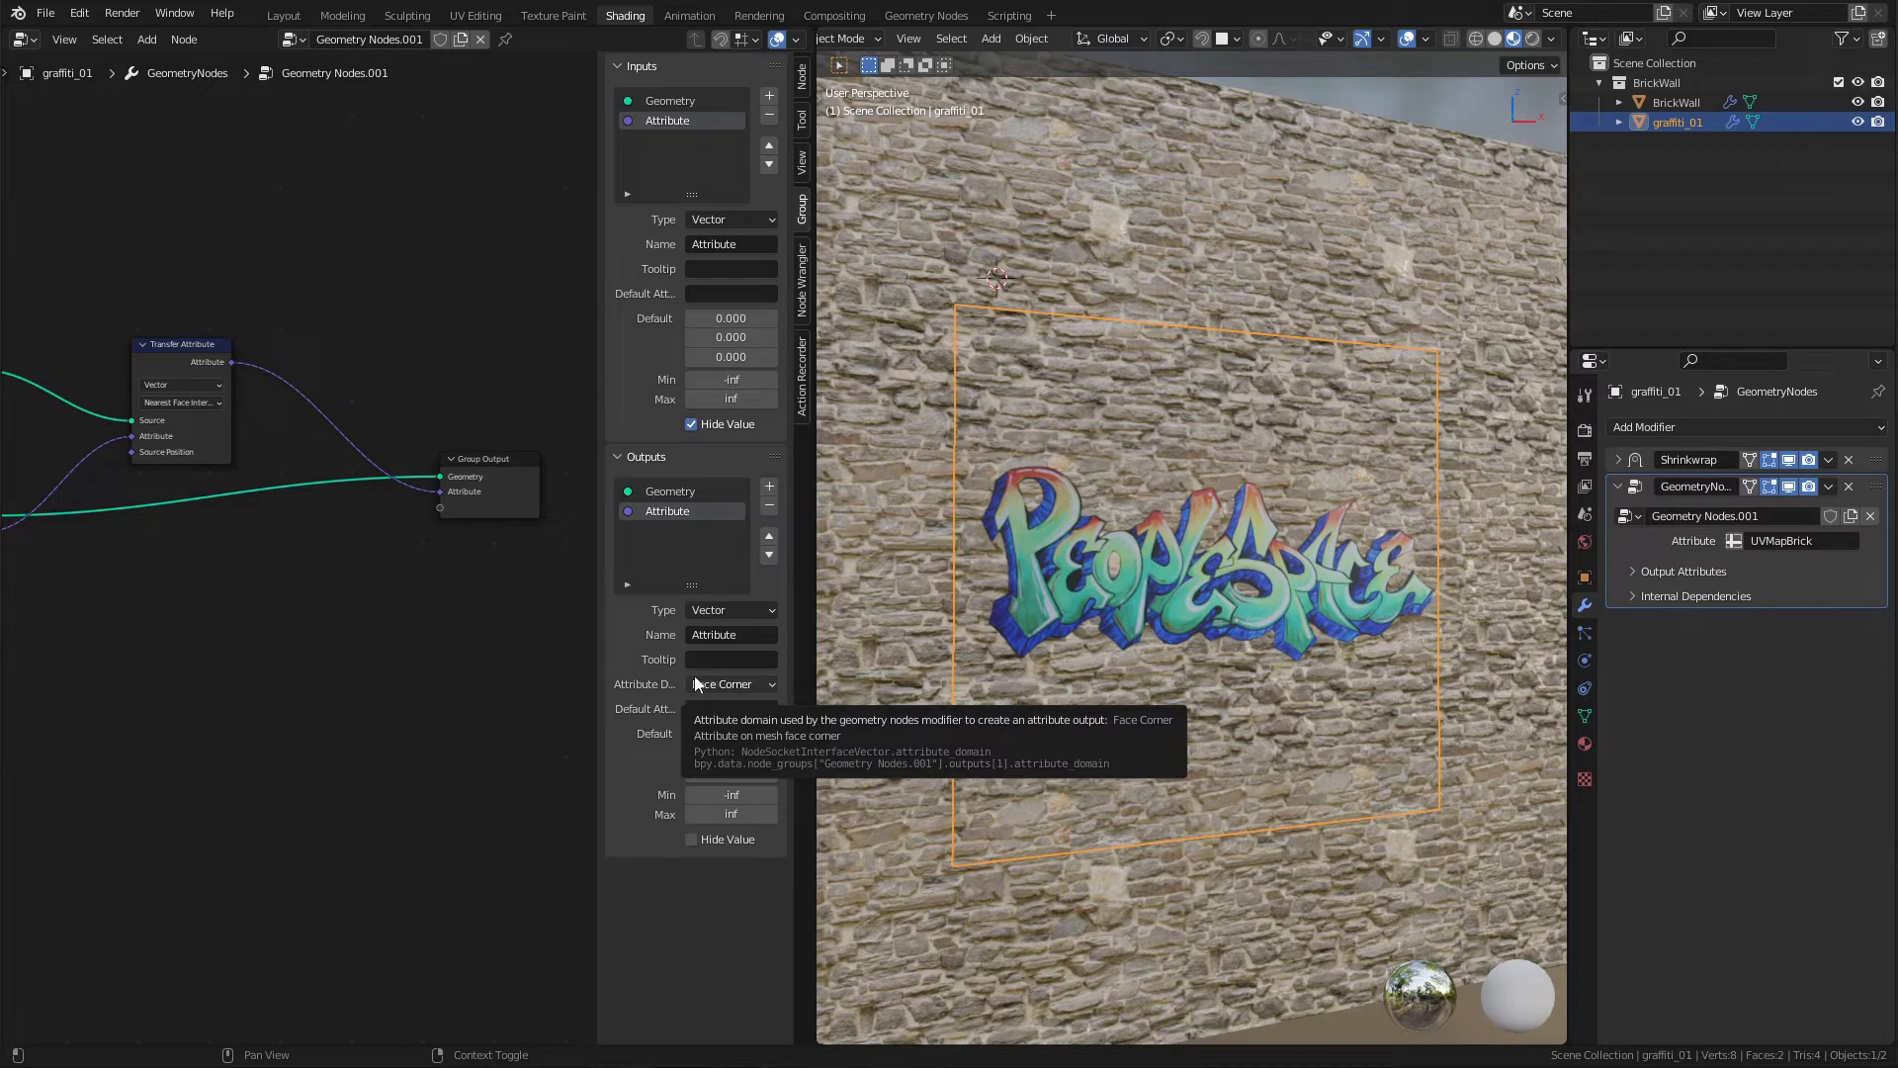
Name the geometry nodes modifier's output attribute decal_UV.
{"action": "left_click", "coordinate": [1681, 576]}
{"action": "left_click", "coordinate": [1764, 602]}
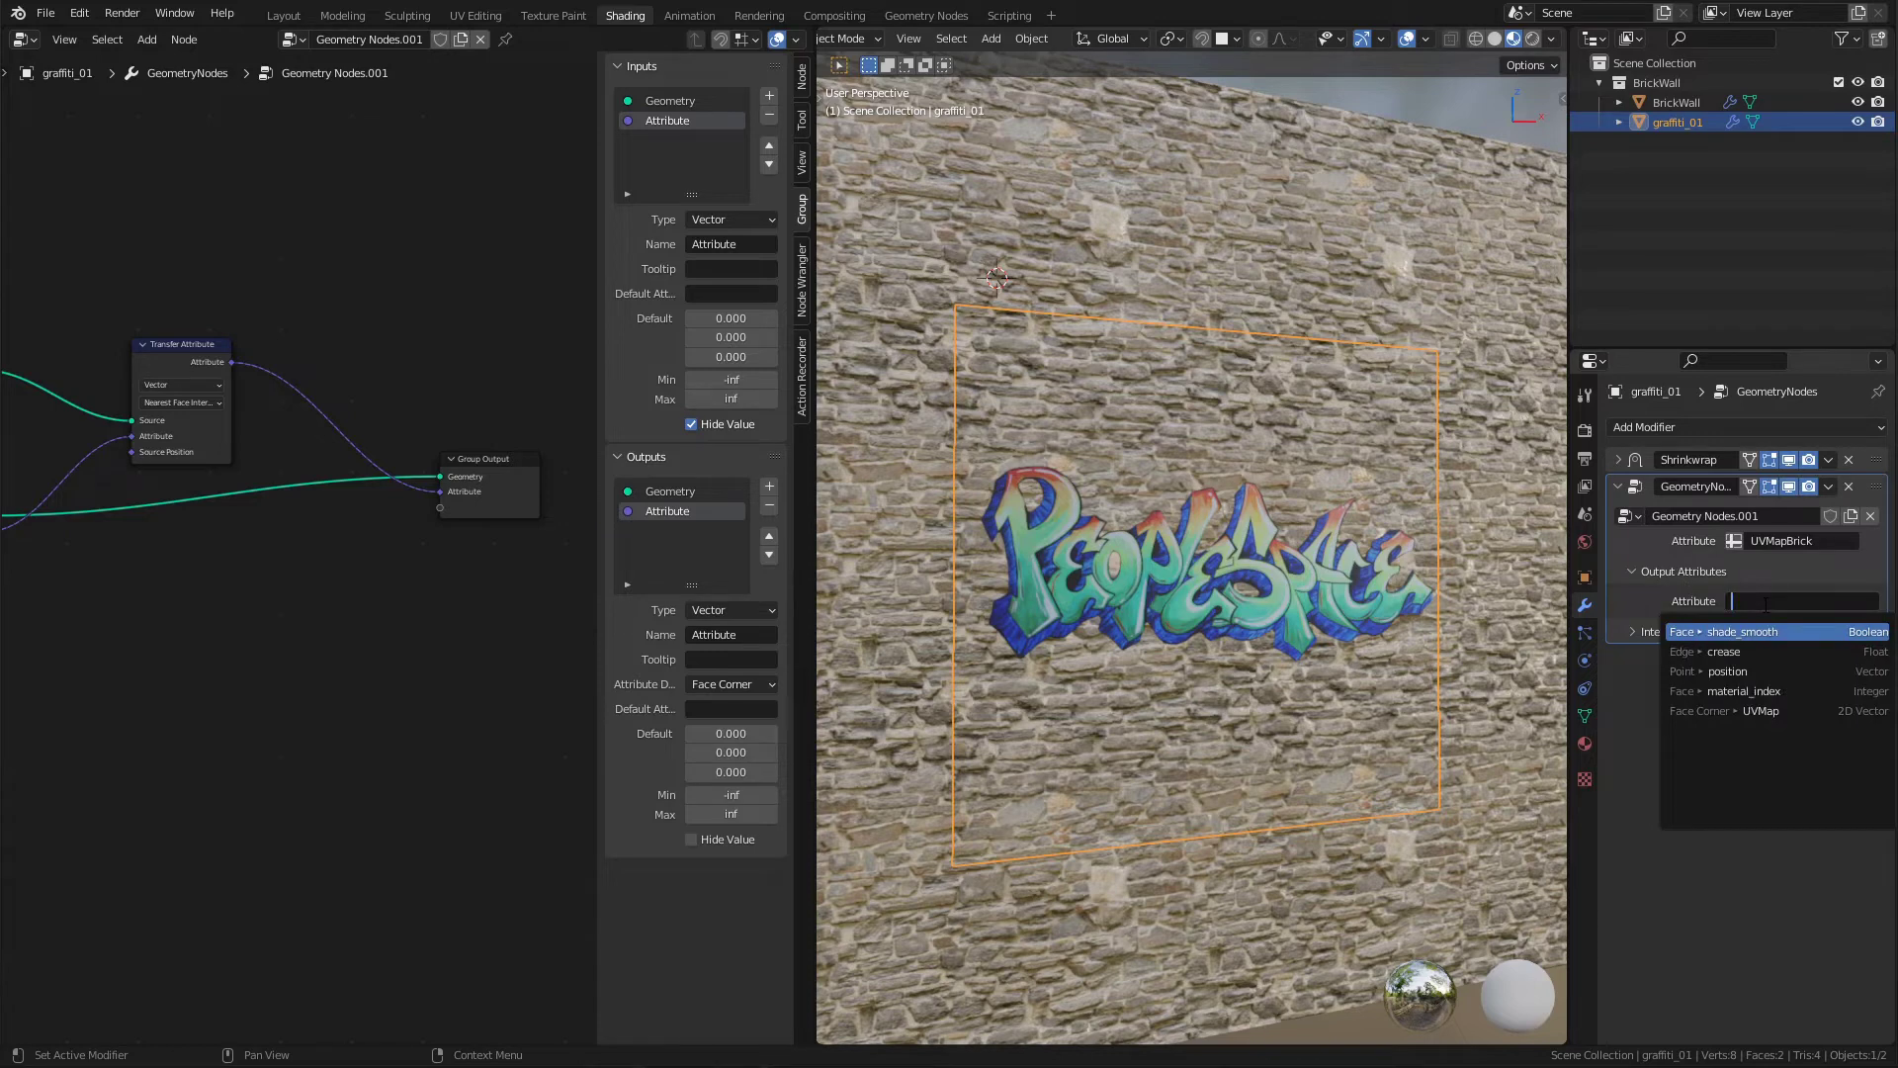
{"action": "type", "text": "decal"}
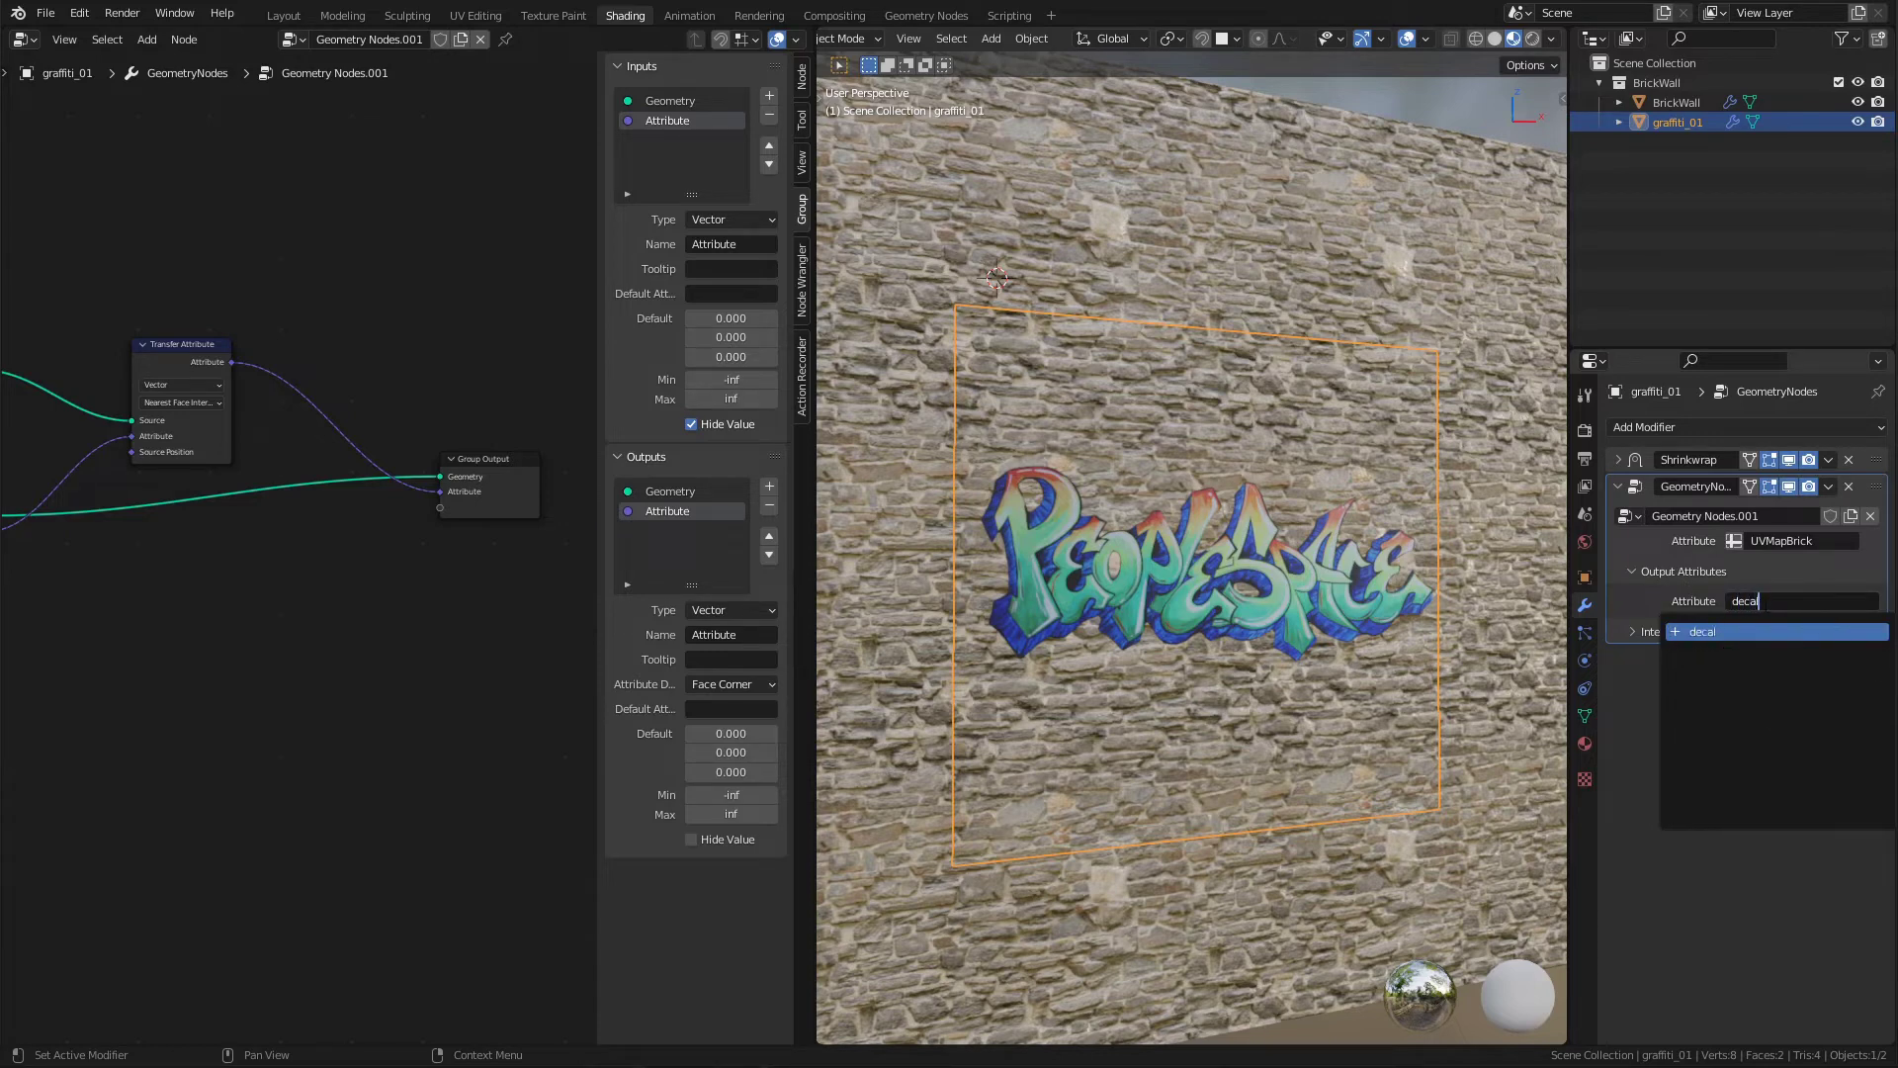
{"action": "type", "text": "_UV"}
{"action": "key", "text": "ctrl+a"}
{"action": "left_click", "coordinate": [1767, 603]}
{"action": "key", "text": "Return"}
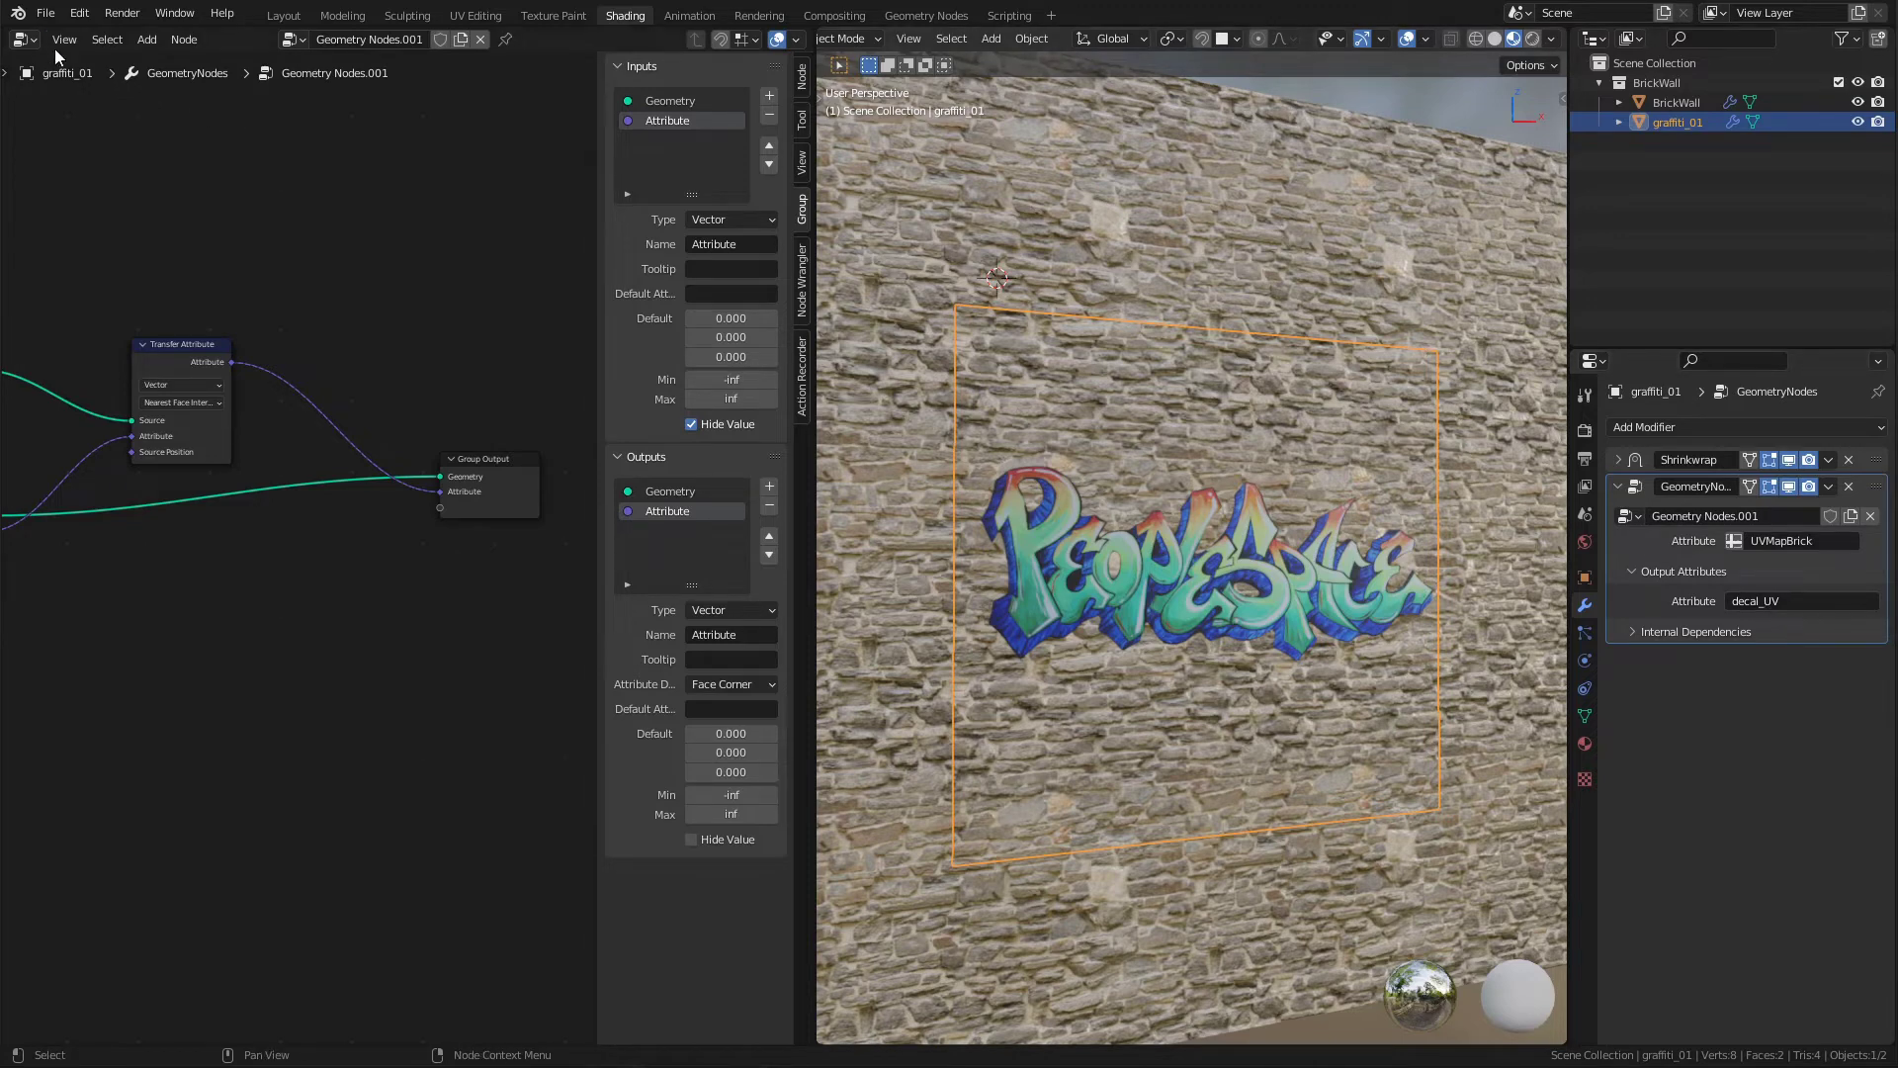
Show the Graffiti01 material's shader nodes and add Mapping and Texture Coordinate nodes to the castle wall normal map's image texture.
{"action": "left_click", "coordinate": [25, 38]}
{"action": "left_click", "coordinate": [85, 215]}
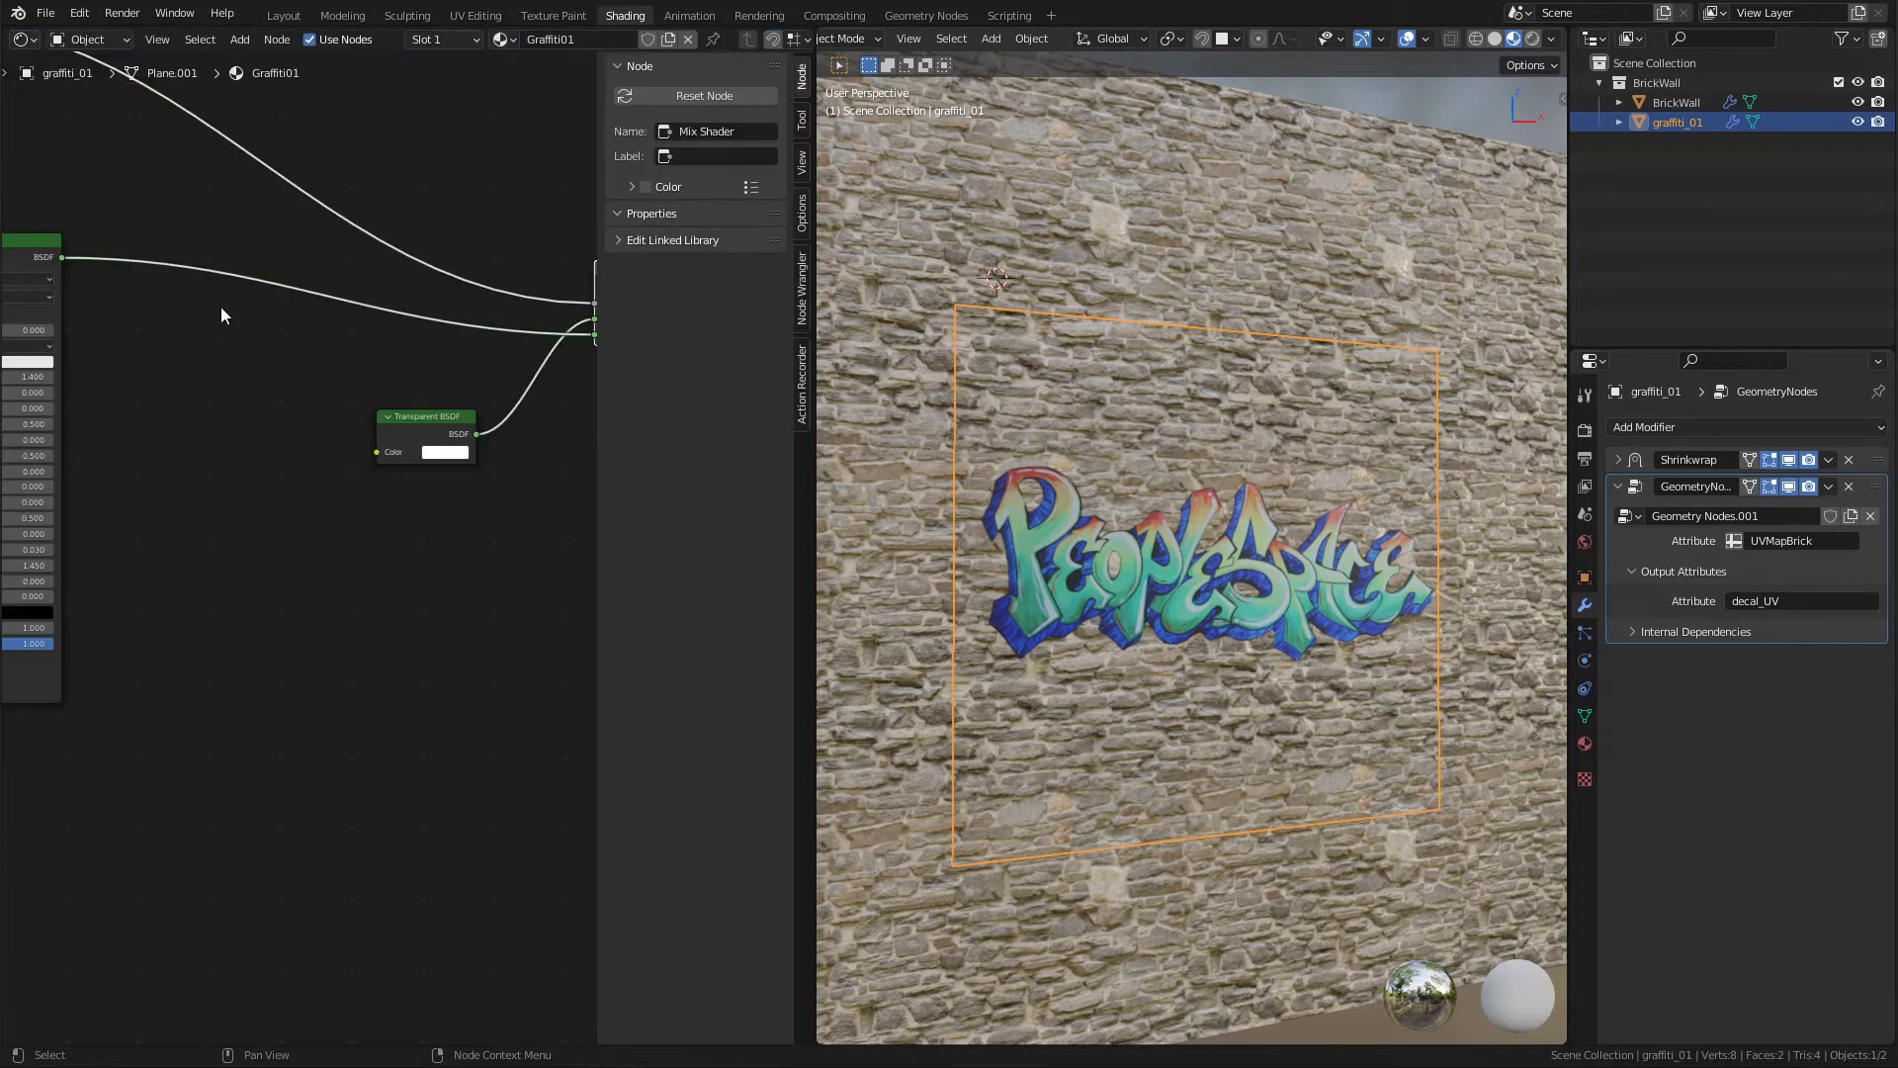
{"action": "scroll", "coordinate": [295, 465], "scroll_direction": "down", "scroll_amount": 2}
{"action": "middle_click_drag", "start_coordinate": [182, 496], "coordinate": [489, 461]}
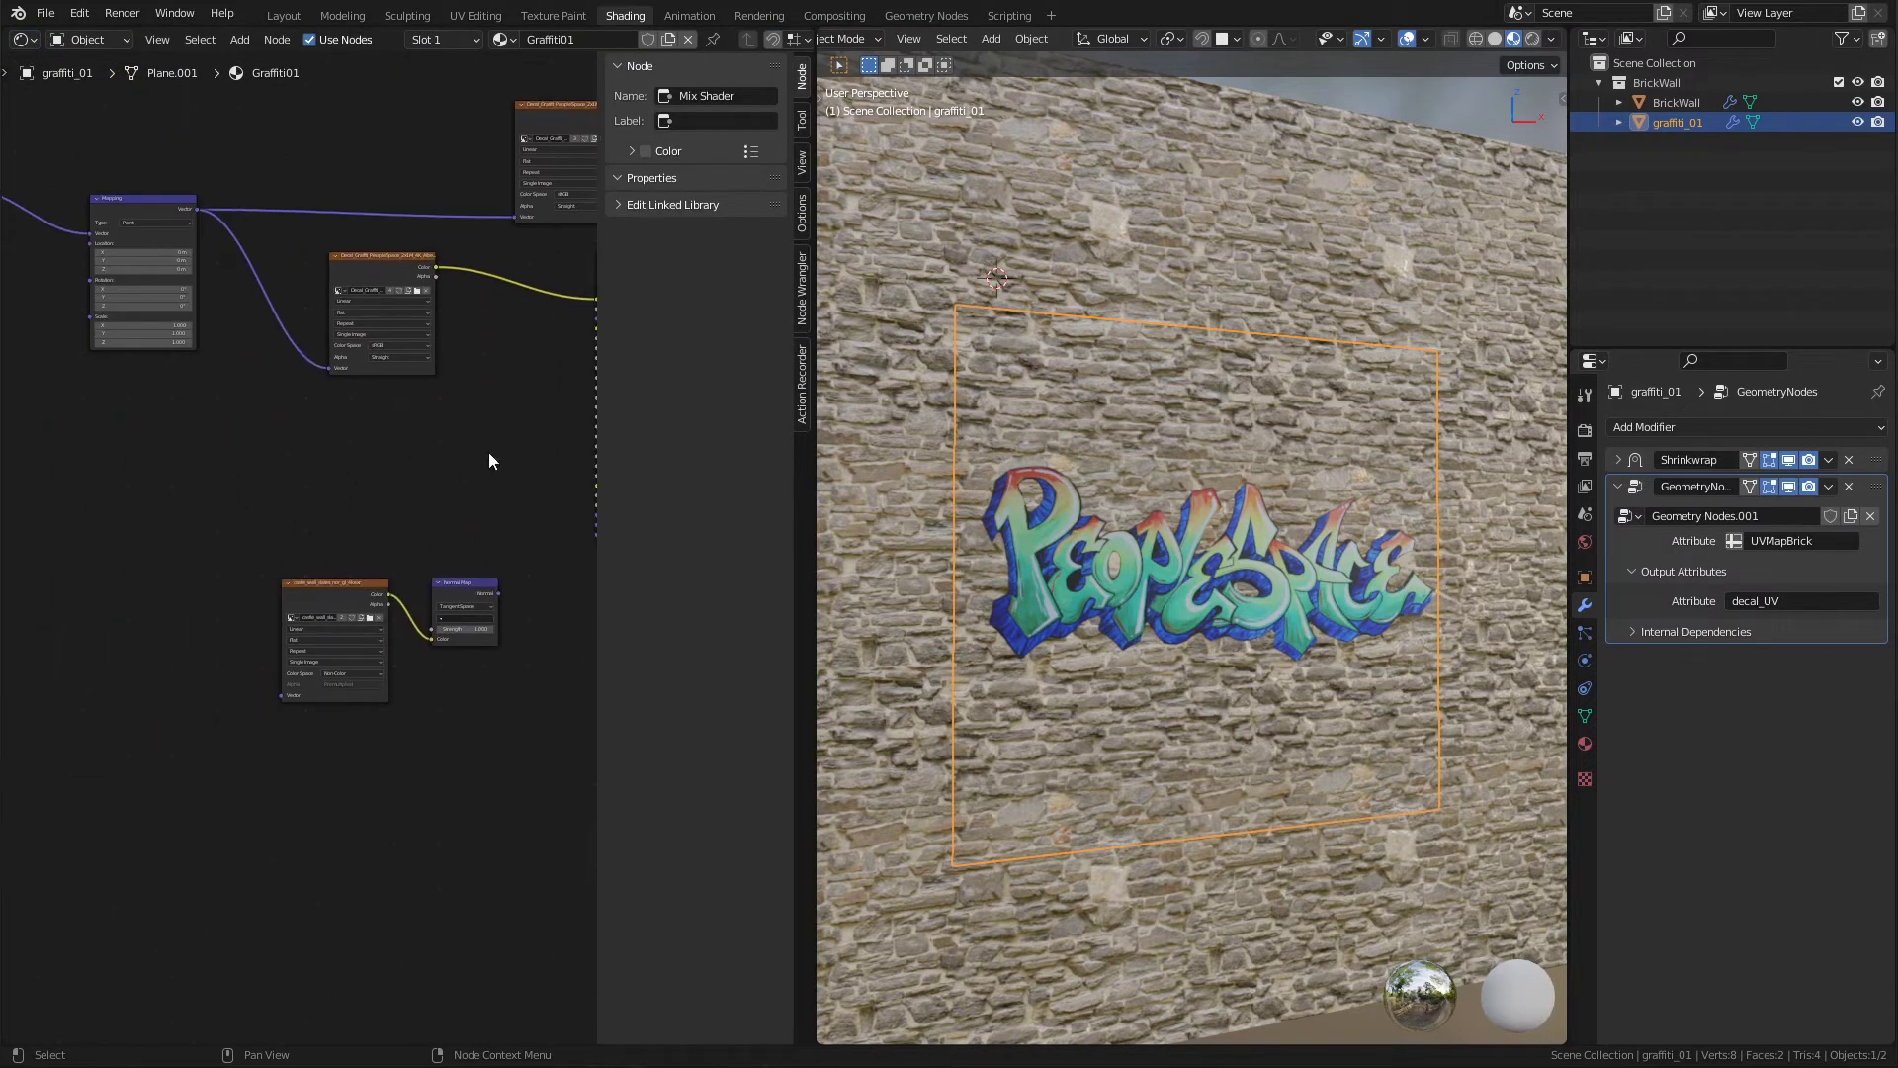
{"action": "middle_click_drag", "start_coordinate": [338, 524], "coordinate": [417, 454]}
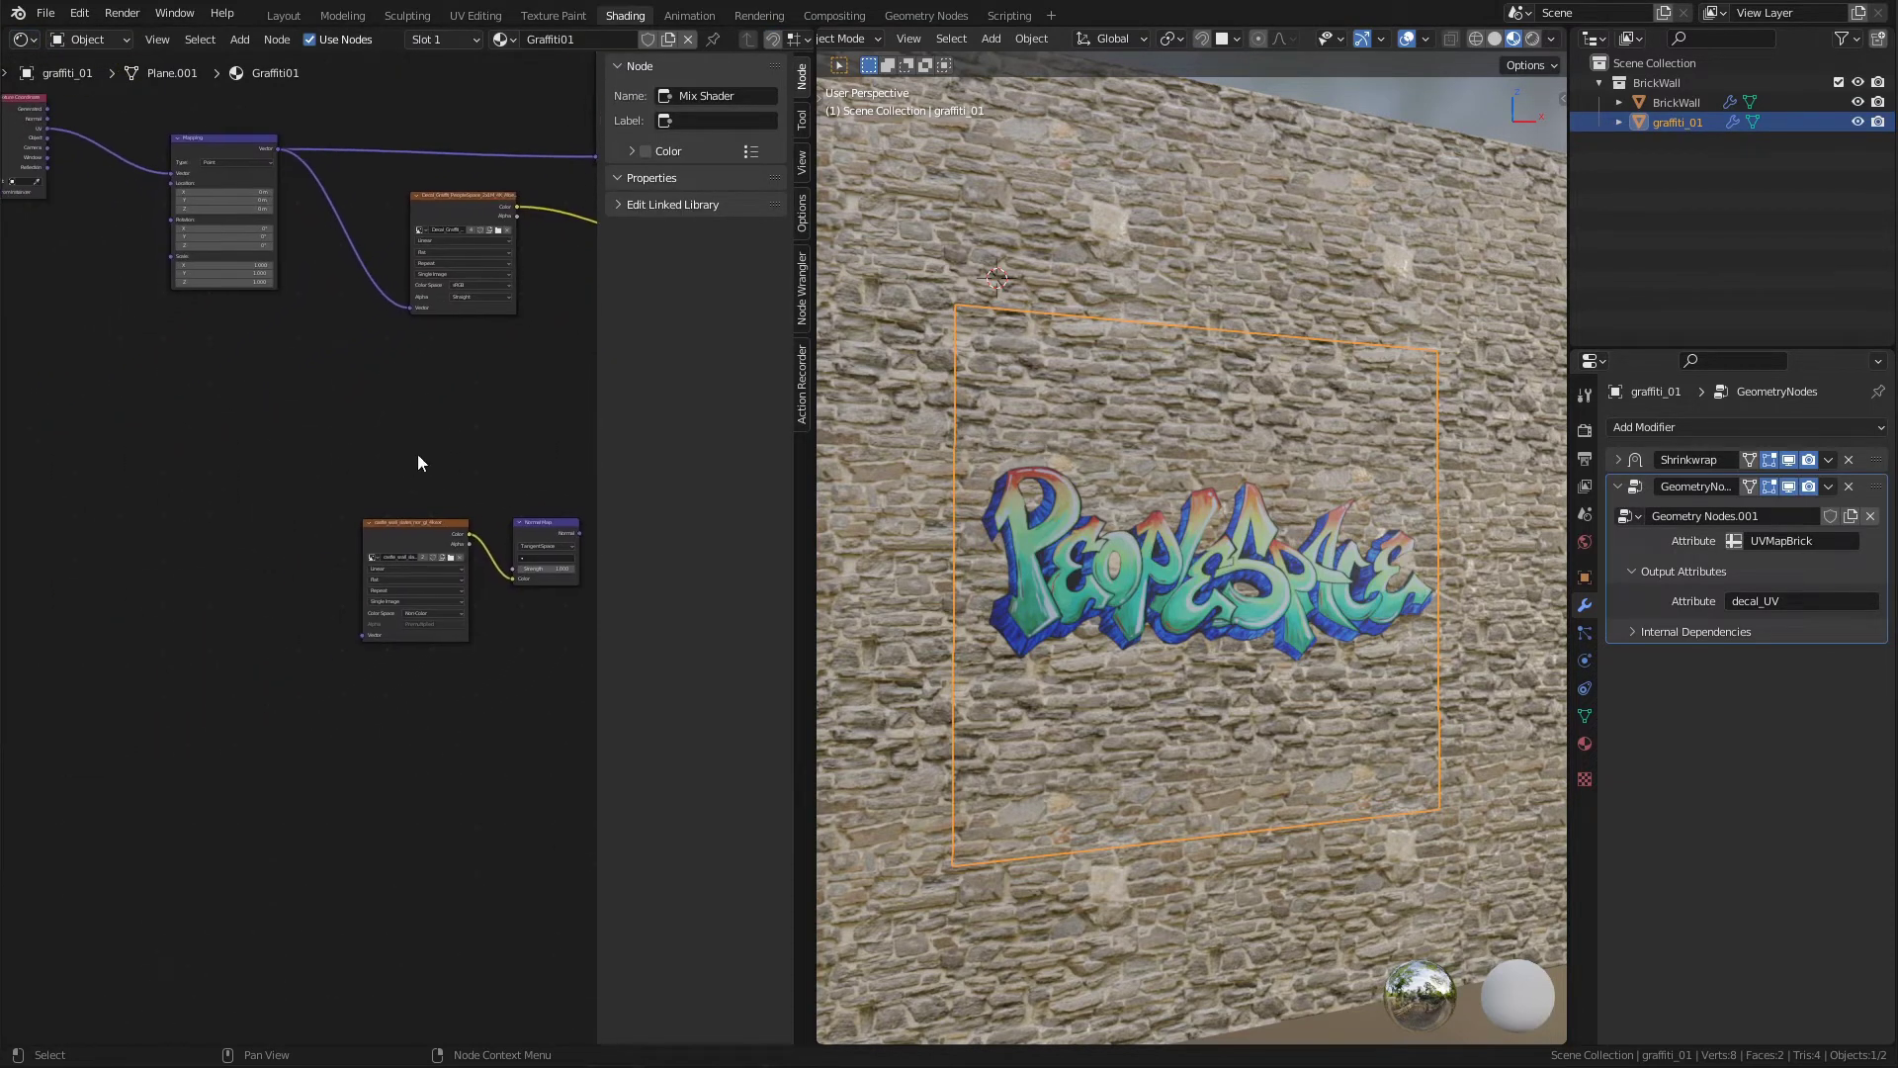
{"action": "scroll", "coordinate": [415, 437], "scroll_direction": "up", "scroll_amount": 2}
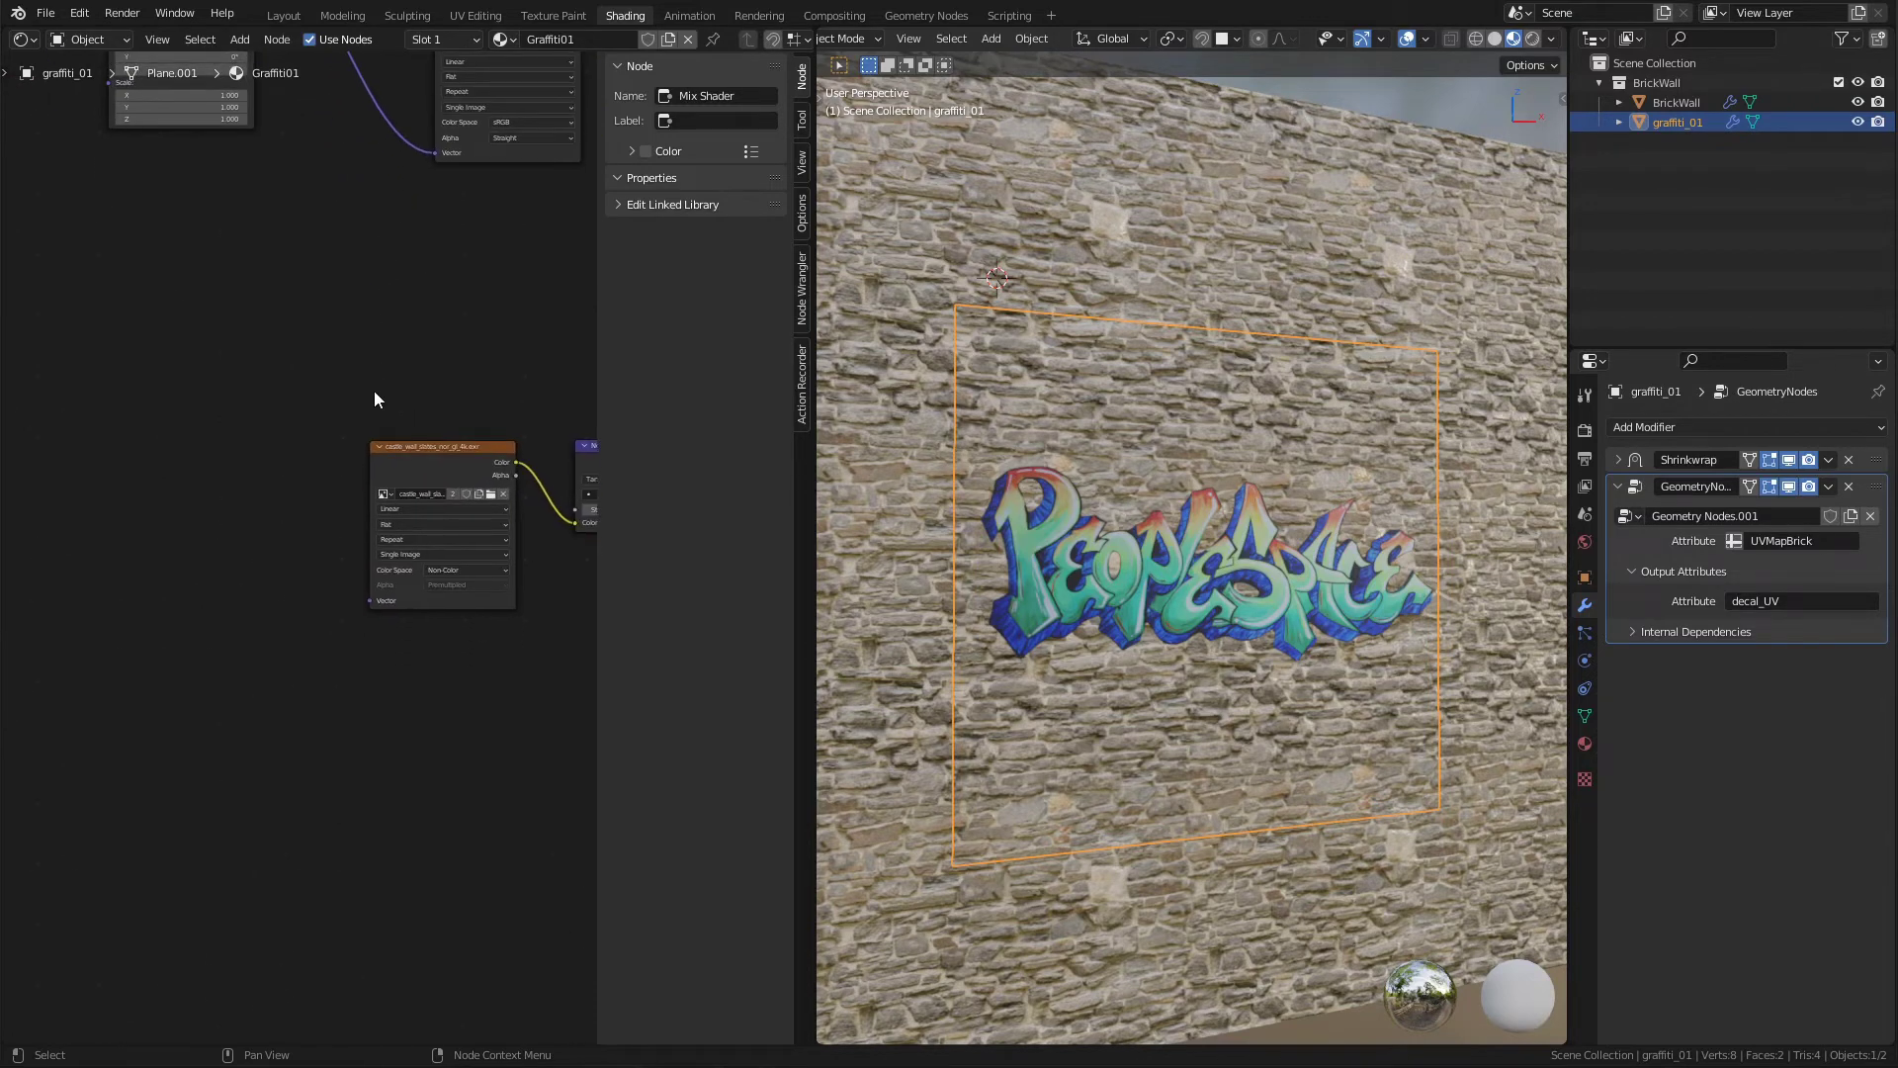
{"action": "left_click", "coordinate": [431, 463]}
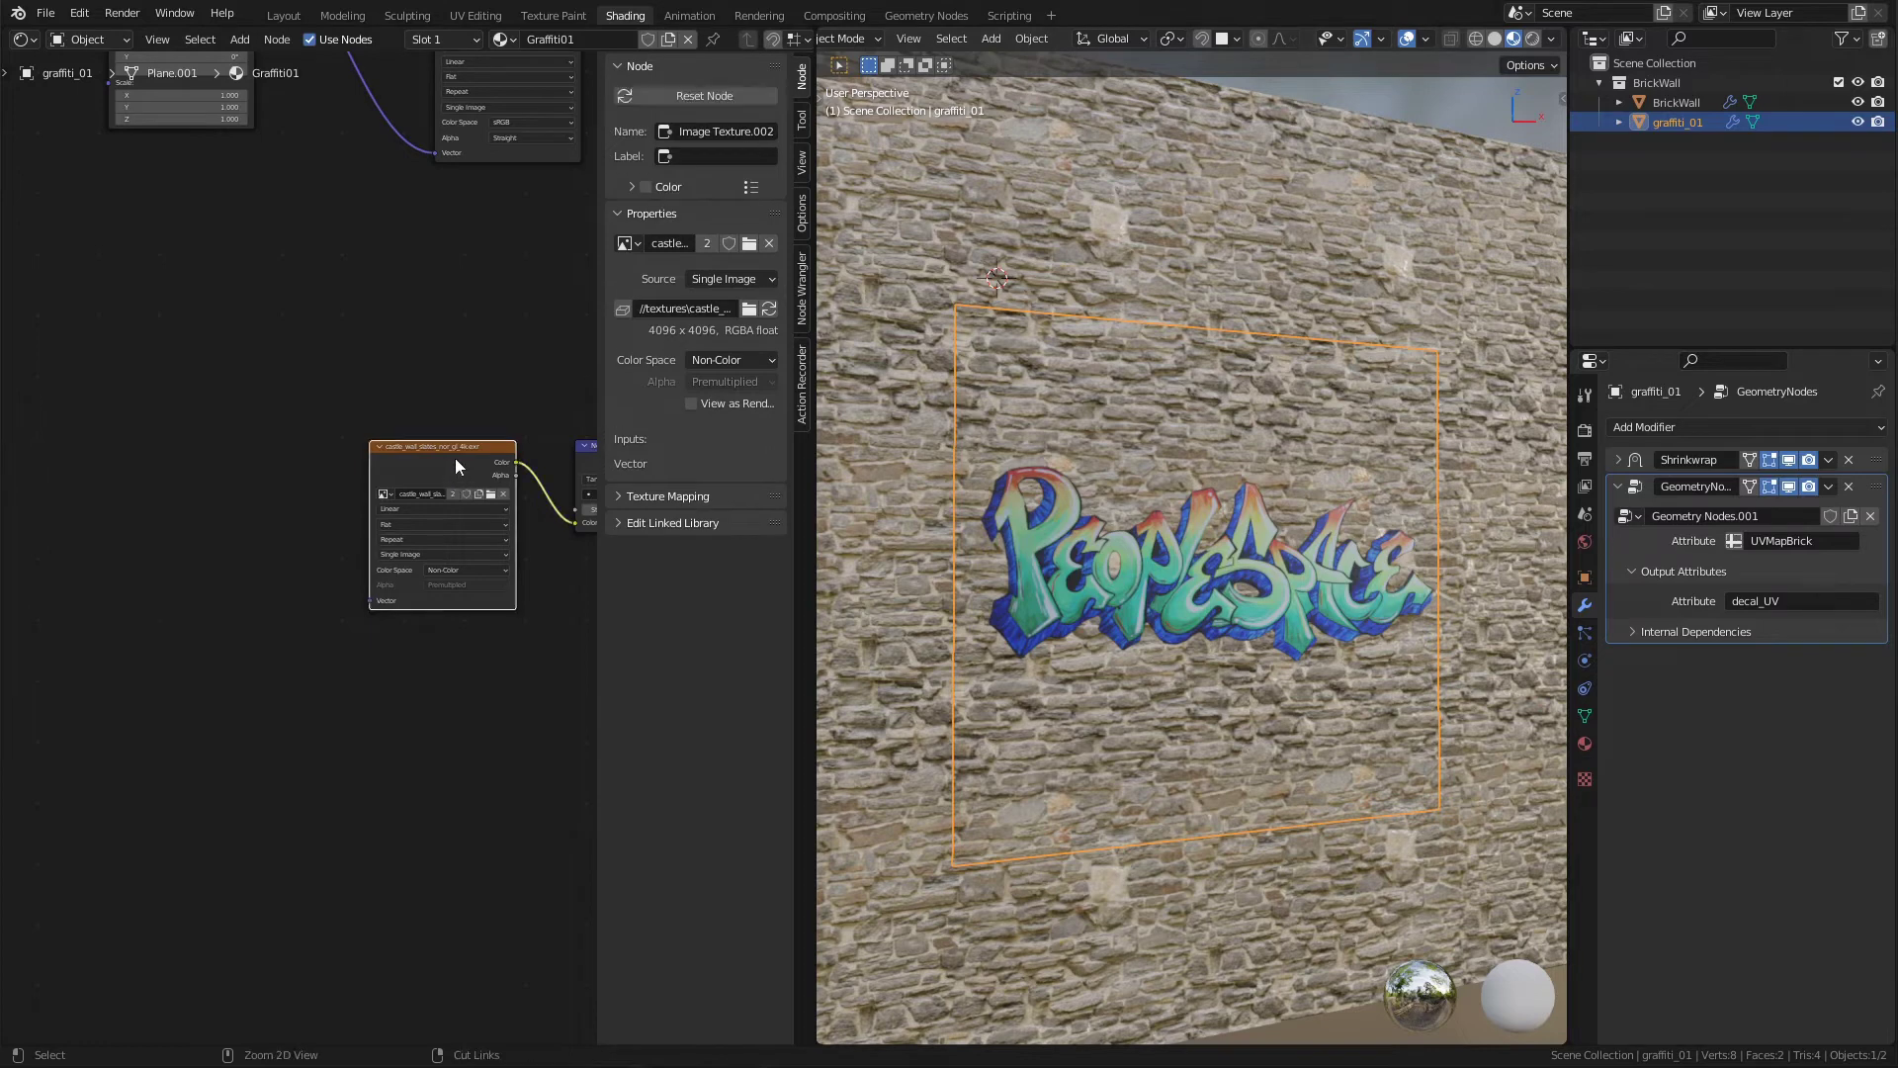
{"action": "key", "text": "ctrl+t"}
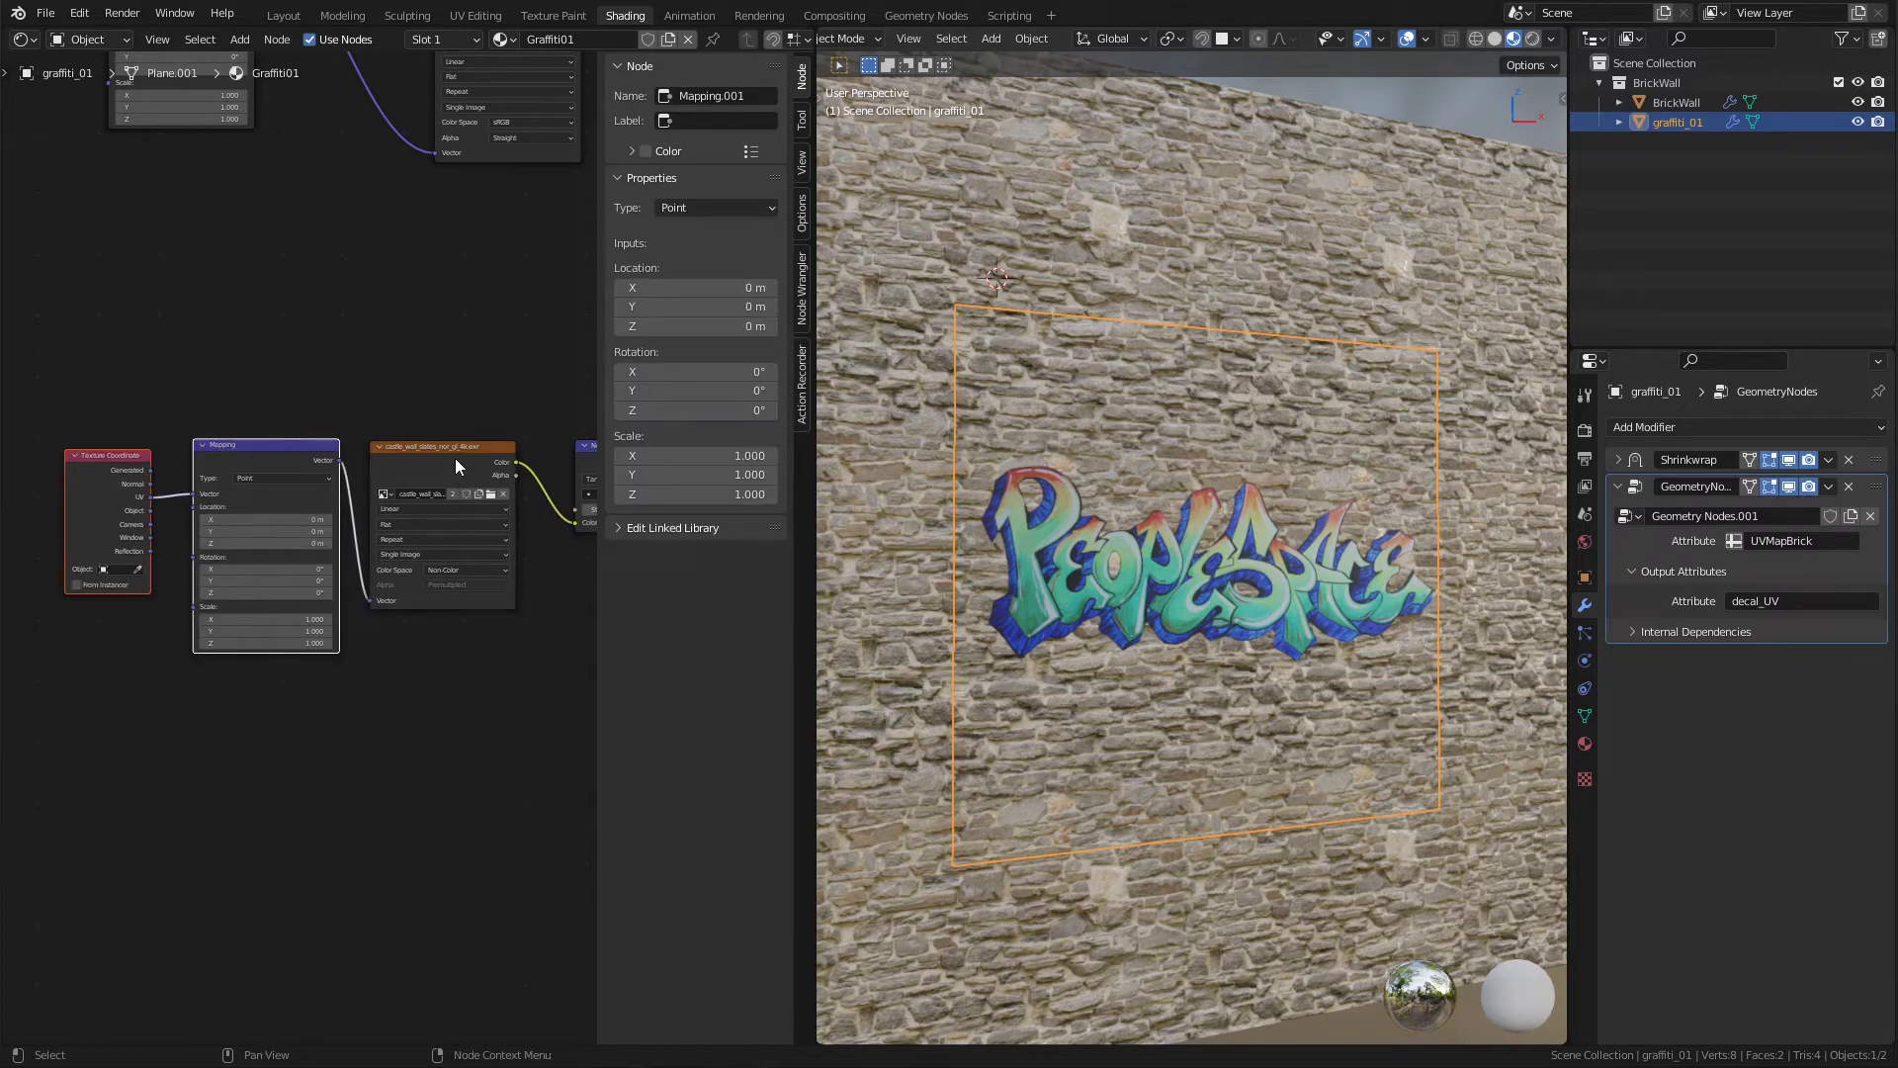
{"action": "left_click", "coordinate": [350, 379]}
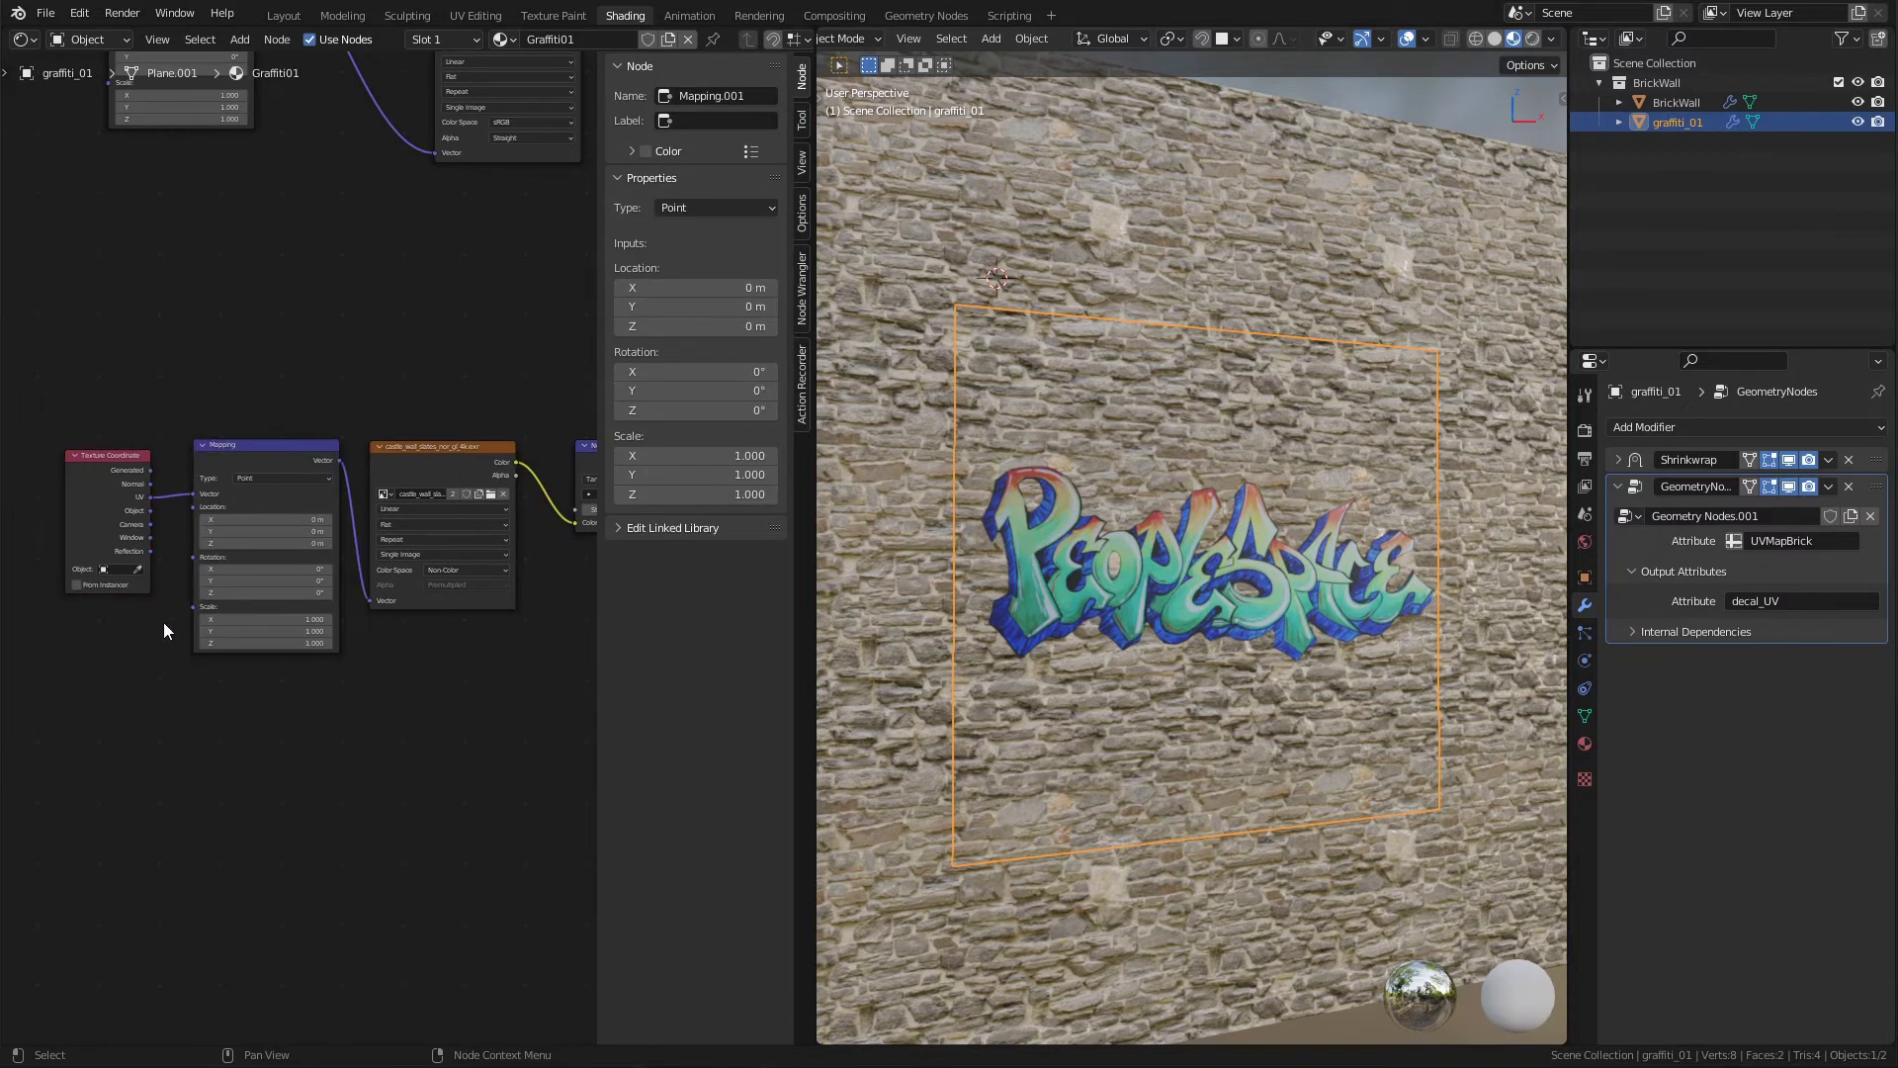
Set the X, Y and Z scale of the normal map's Mapping node to 3.
{"action": "scroll", "coordinate": [204, 537], "scroll_direction": "up", "scroll_amount": 2}
{"action": "double_click", "coordinate": [292, 665]}
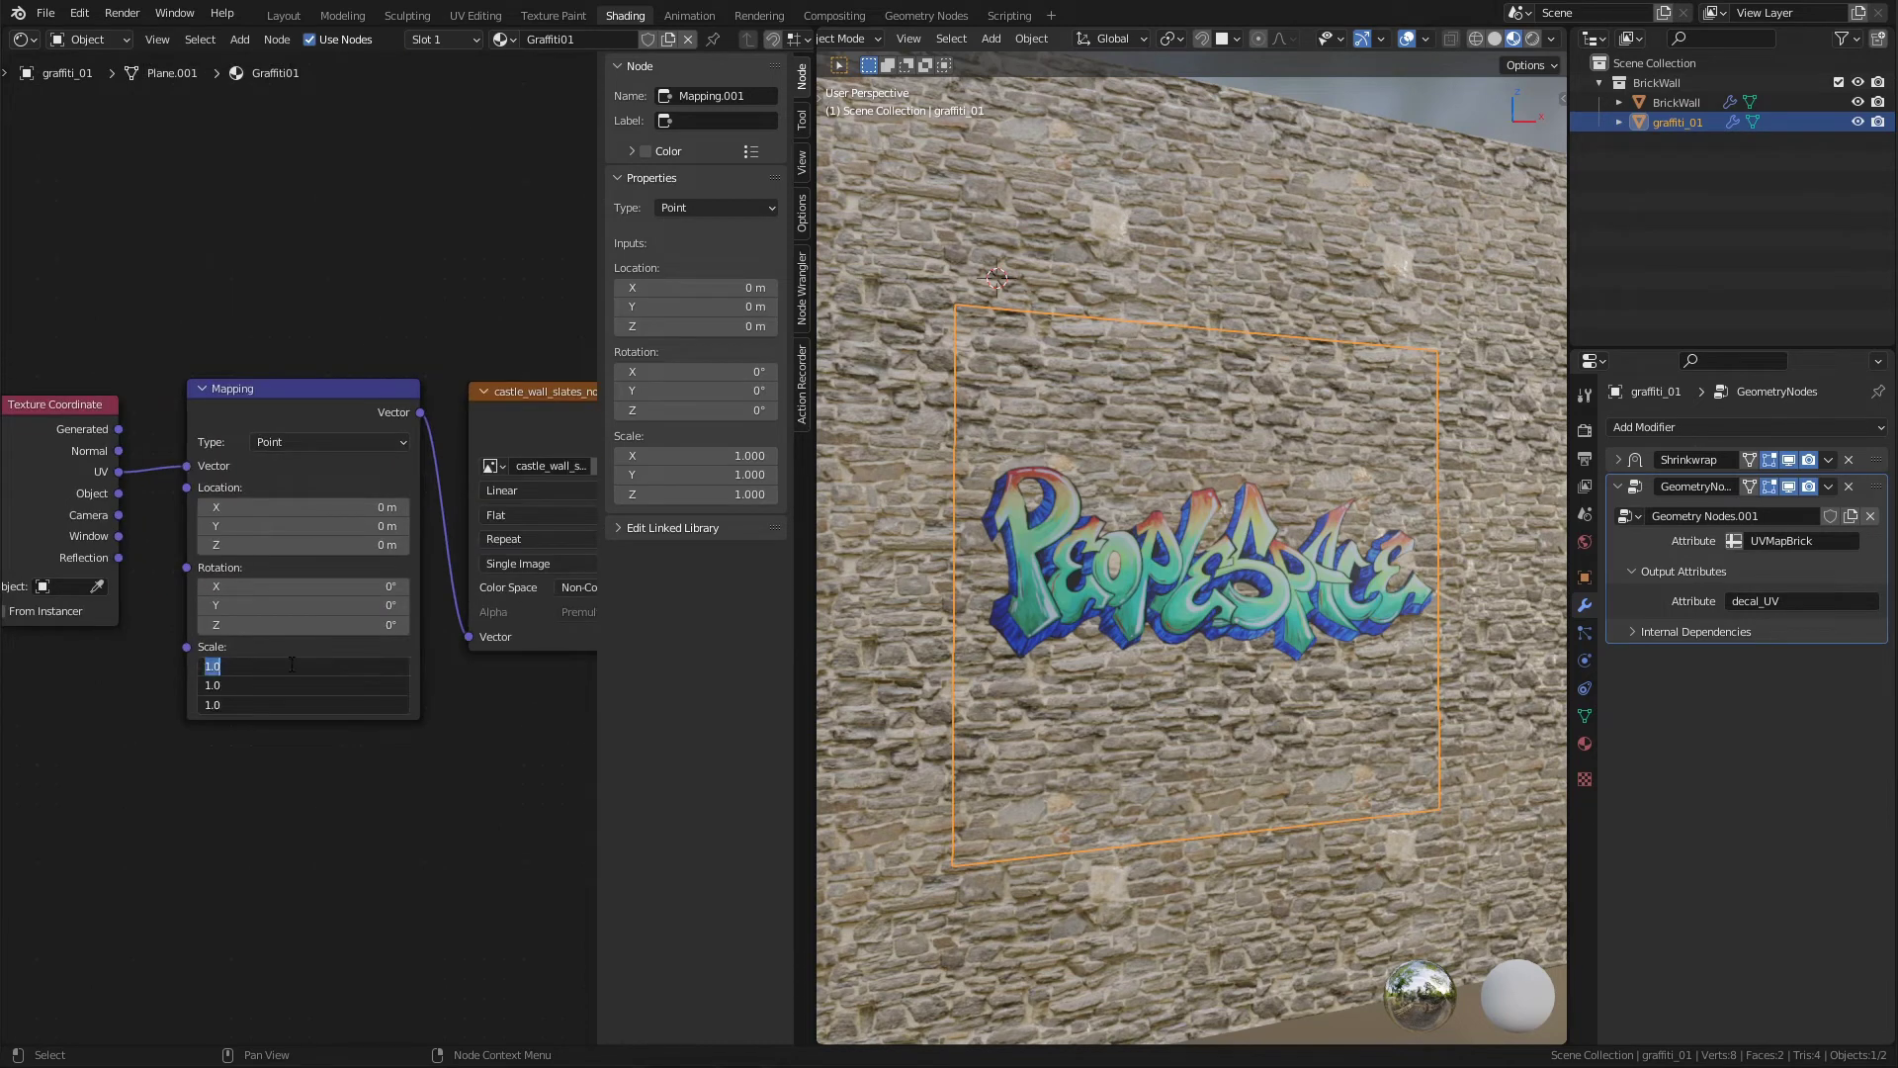
{"action": "type", "text": "3"}
{"action": "key", "text": "Return"}
Replace the Texture Coordinate node feeding the normal map's Mapping node with an Attribute node placed in front of it.
{"action": "middle_click_drag", "start_coordinate": [127, 695], "coordinate": [202, 688]}
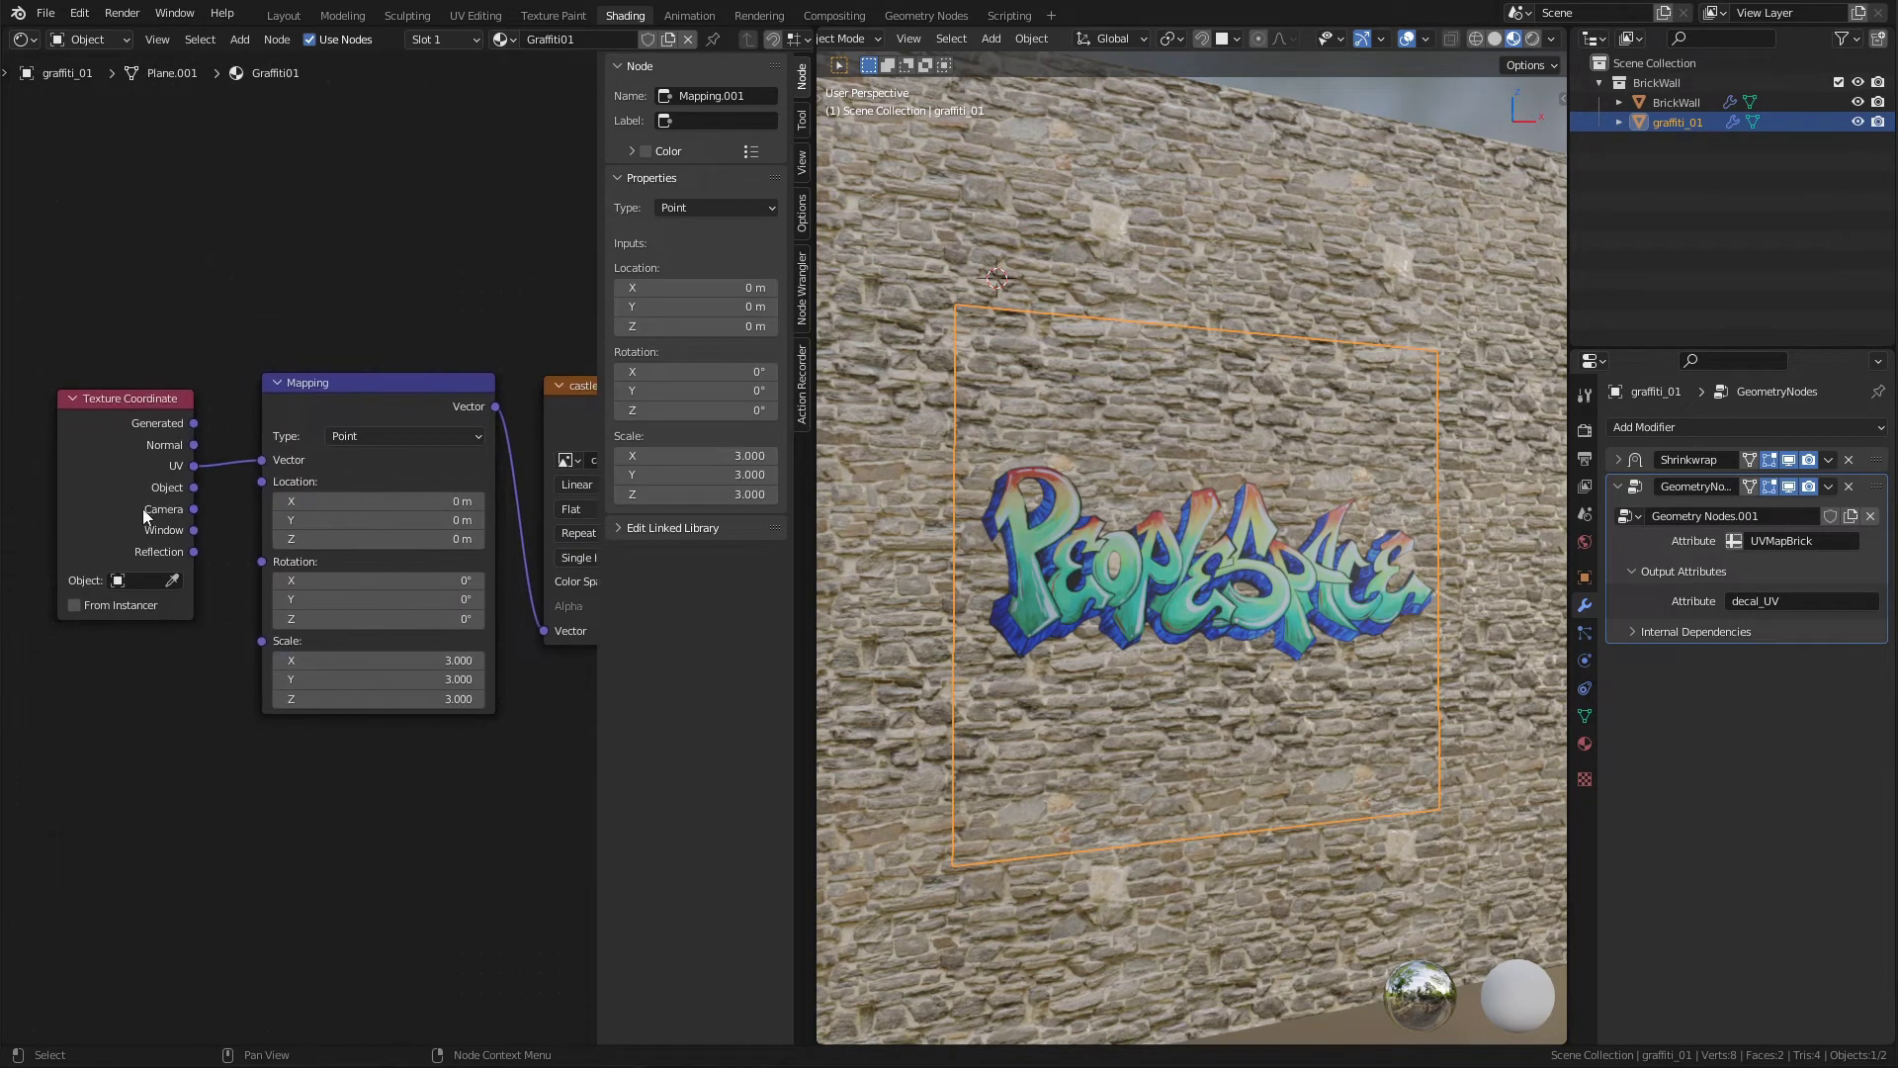
{"action": "left_click", "coordinate": [141, 506]}
{"action": "key", "text": "x"}
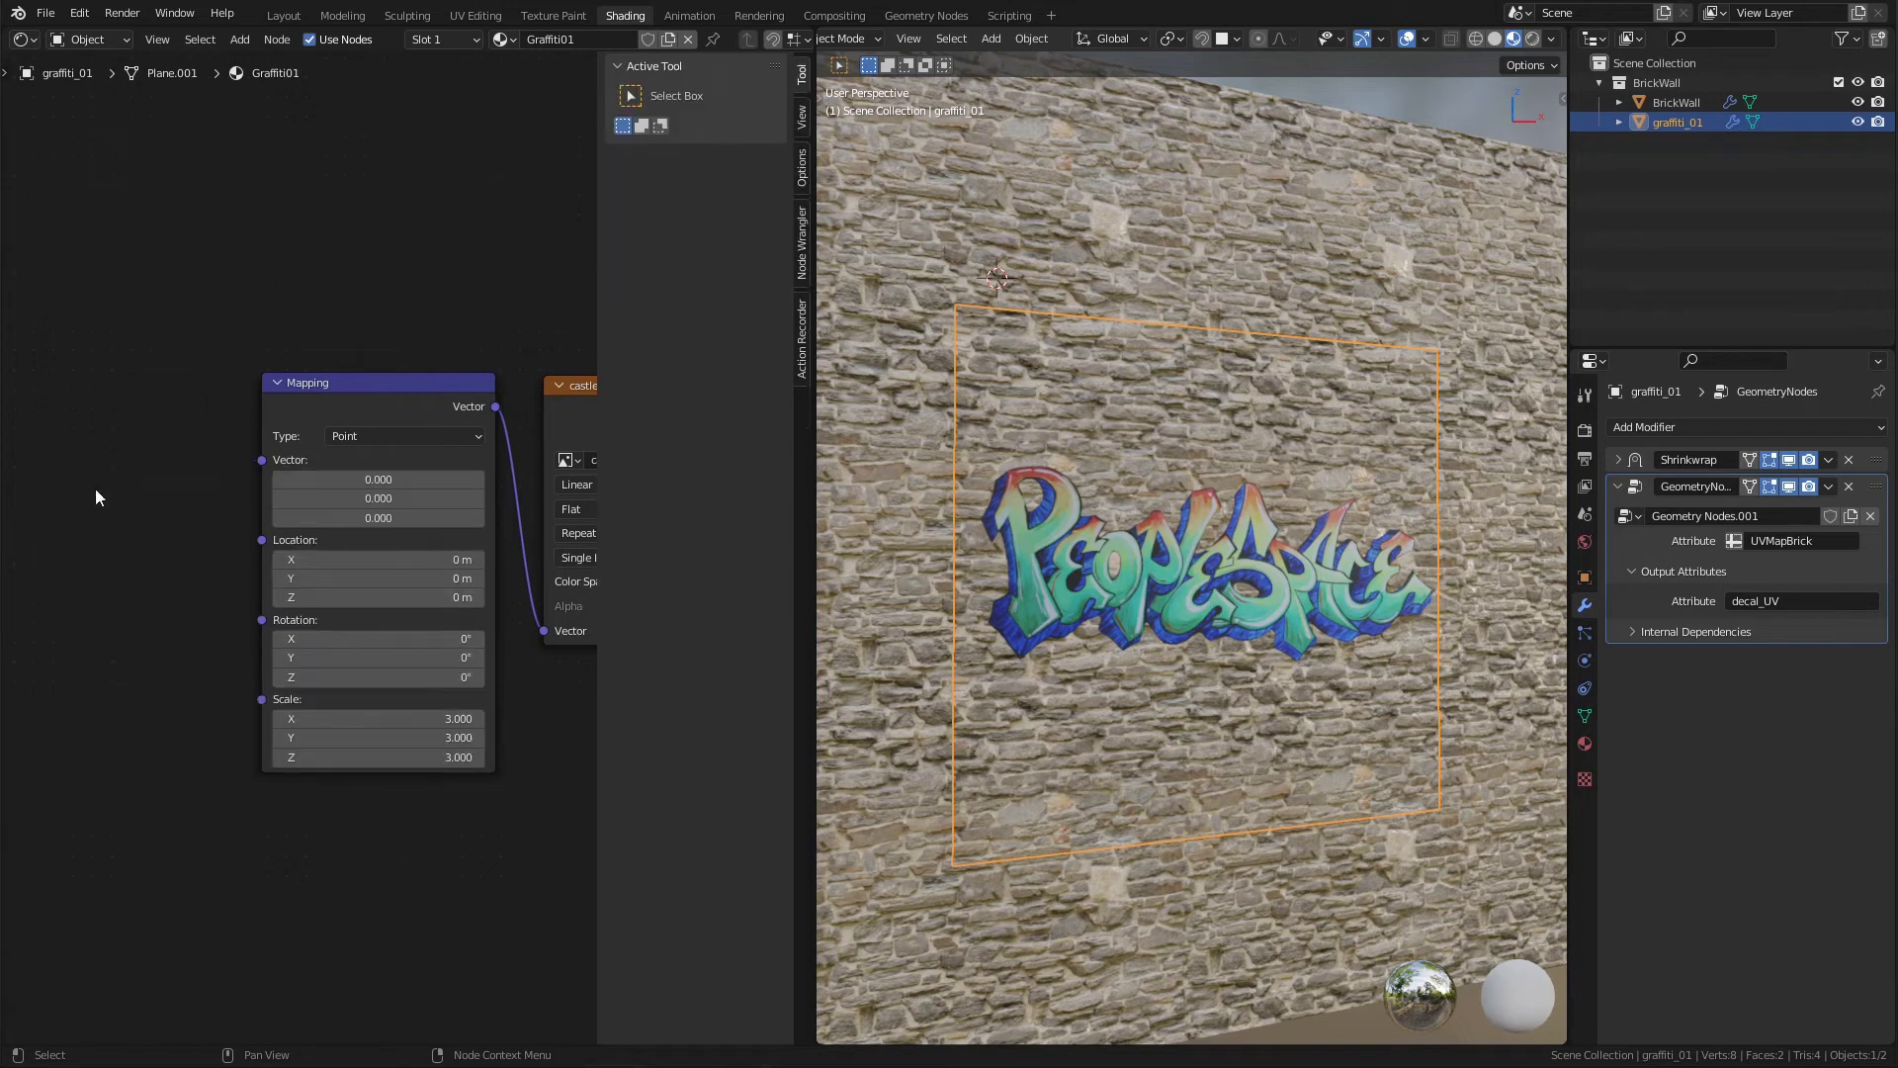
{"action": "middle_click_drag", "start_coordinate": [95, 488], "coordinate": [163, 460]}
{"action": "key", "text": "shift+a"}
{"action": "type", "text": "at"}
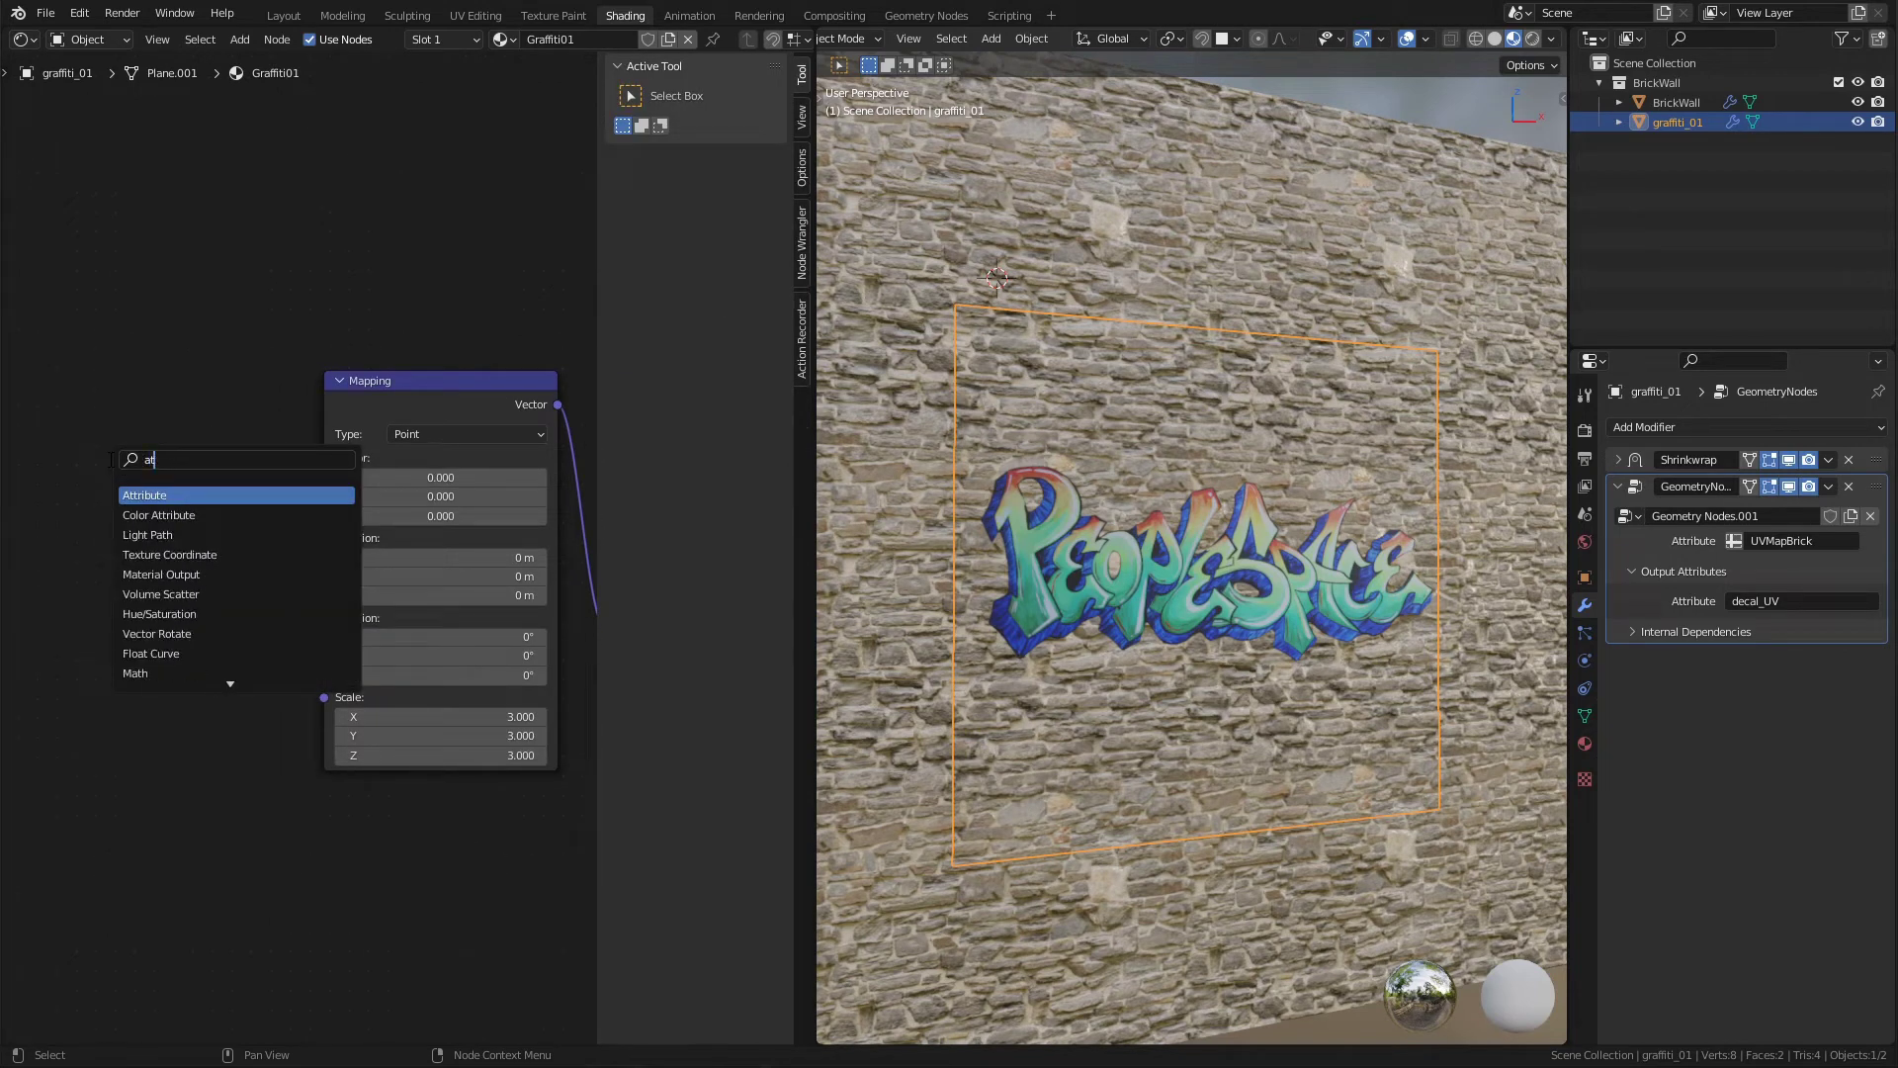
{"action": "key", "text": "Return"}
{"action": "left_click", "coordinate": [46, 451]}
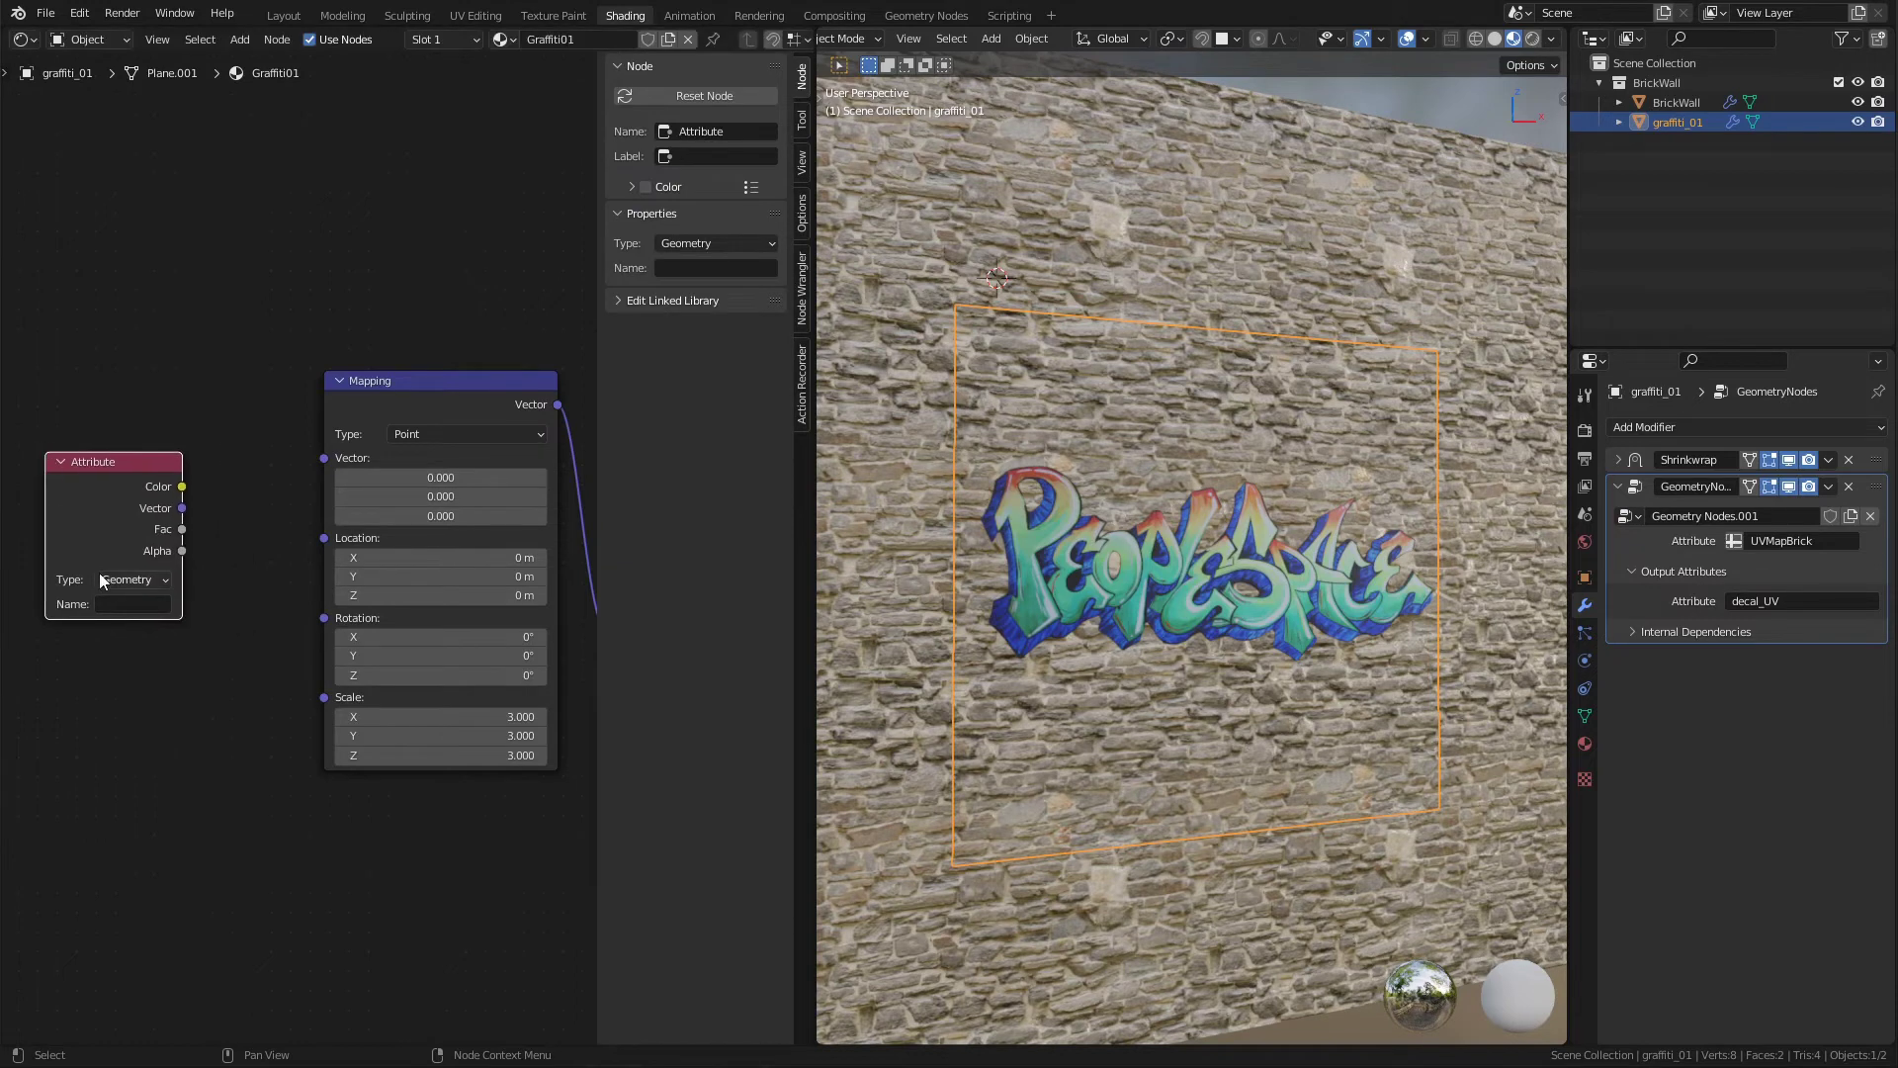
Set the Attribute node's name to decal_UV and connect its Vector output to the Mapping node's Vector input.
{"action": "left_click", "coordinate": [117, 606]}
{"action": "type", "text": "decal_UV"}
{"action": "key", "text": "Return"}
{"action": "left_click_drag", "start_coordinate": [182, 508], "coordinate": [323, 457]}
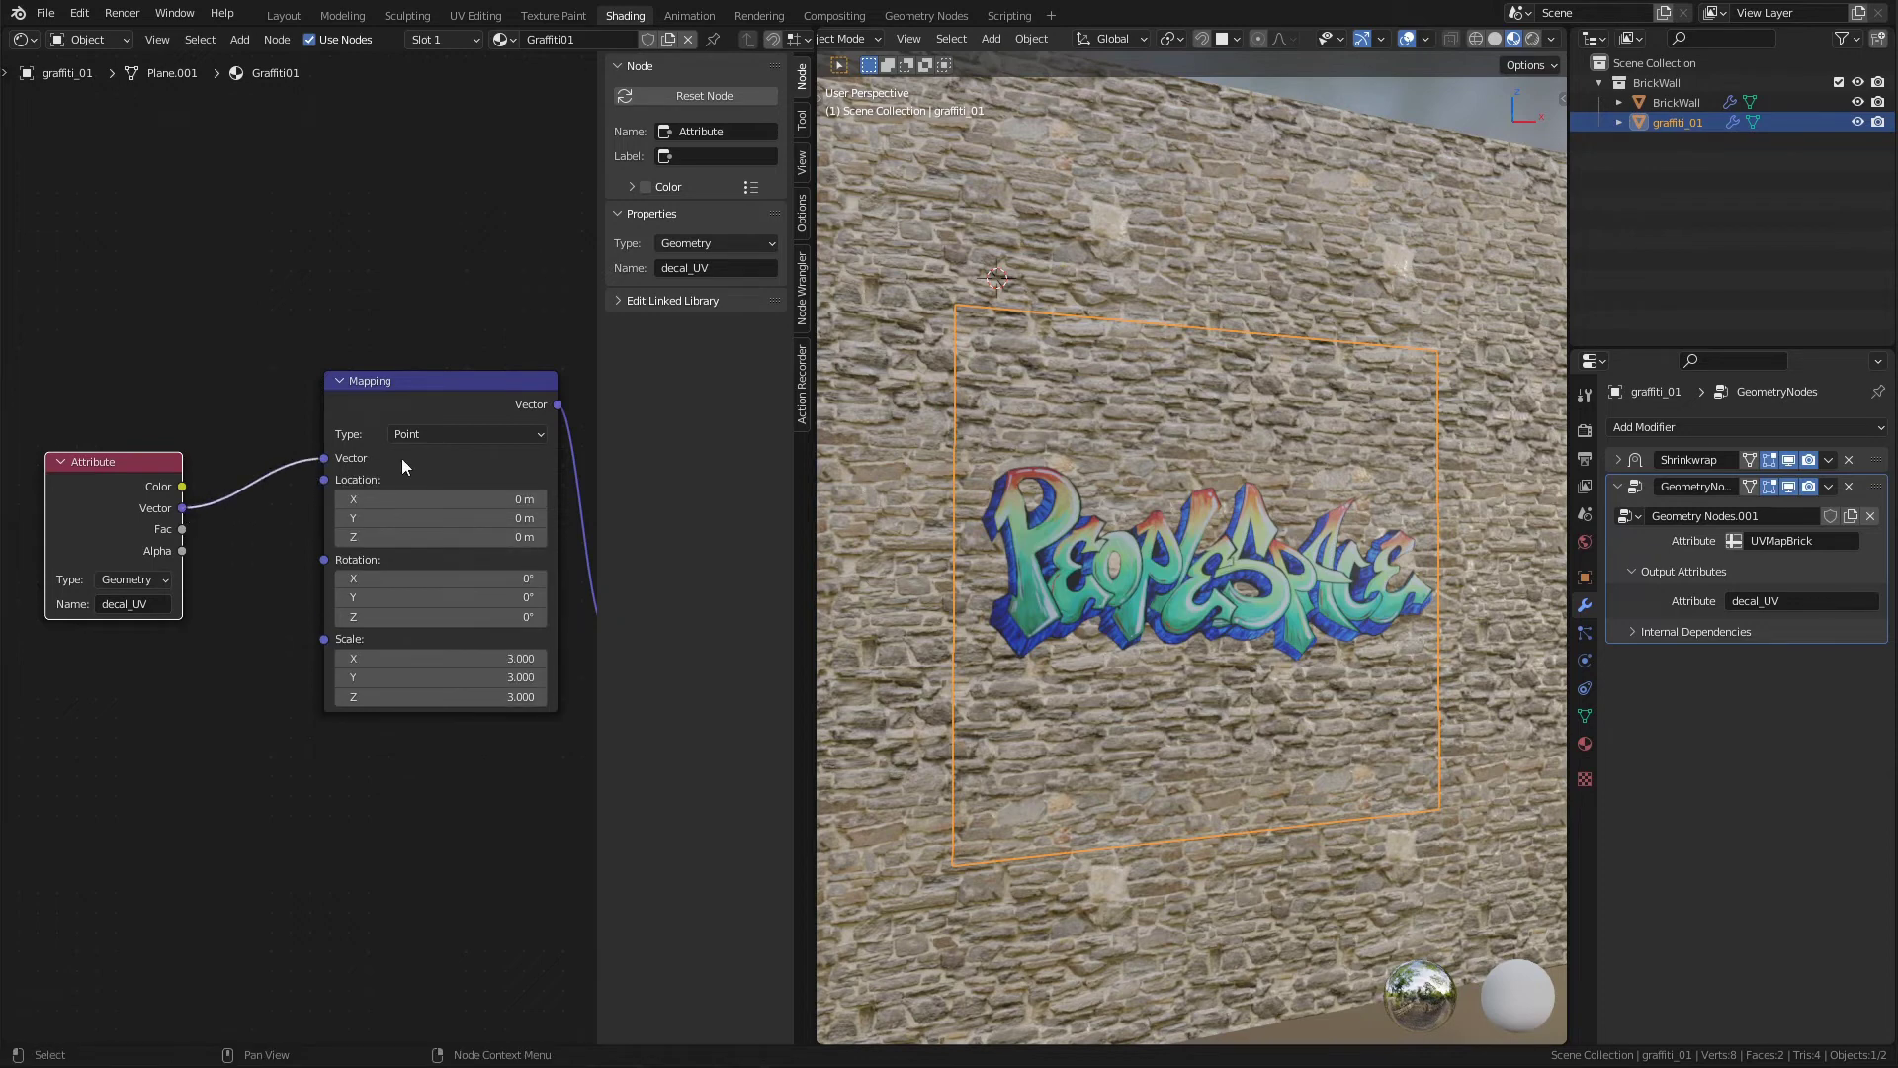
Preview the castle wall normal map's image texture on the decal plane and compare its stones with the surrounding wall along the edges.
{"action": "middle_click_drag", "start_coordinate": [1215, 431], "coordinate": [1222, 423]}
{"action": "scroll", "coordinate": [296, 342], "scroll_direction": "down", "scroll_amount": 5}
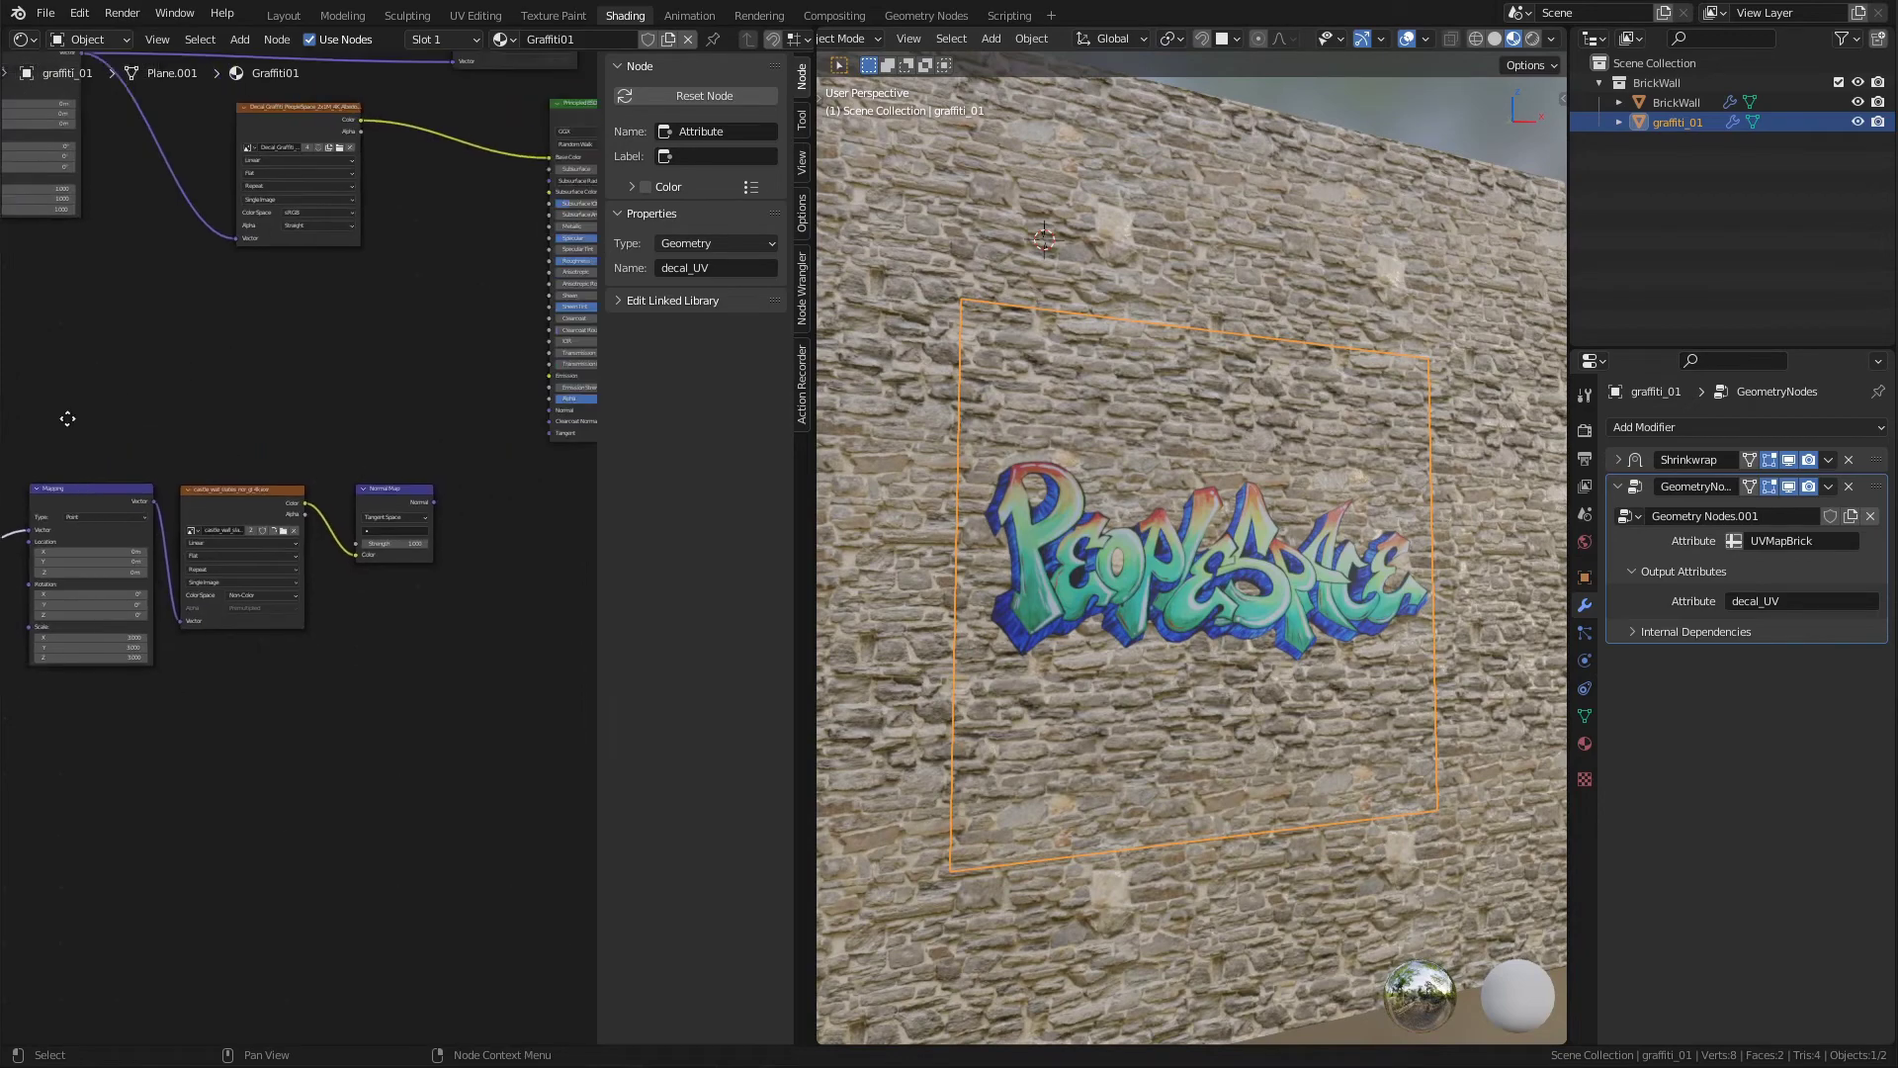
{"action": "middle_click_drag", "start_coordinate": [237, 460], "coordinate": [204, 439]}
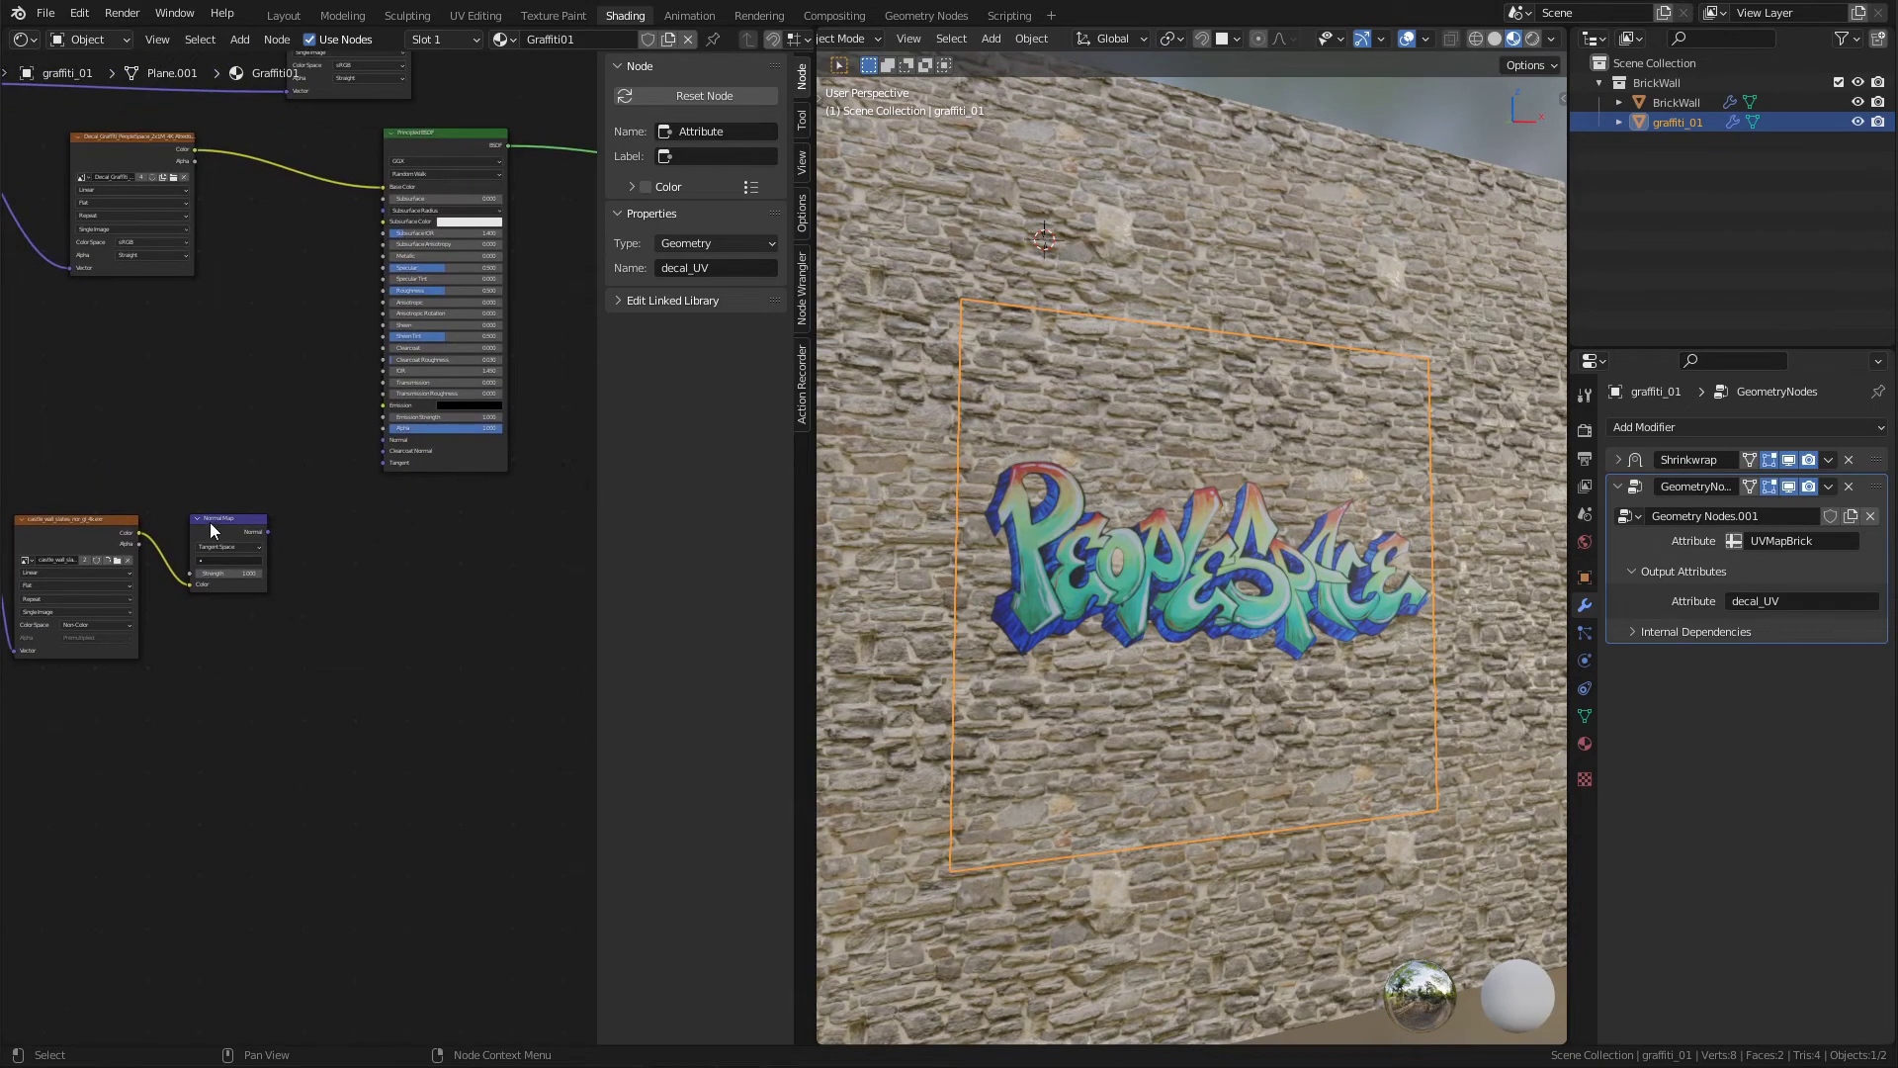
{"action": "left_click", "coordinate": [99, 526], "text": "ctrl+shift"}
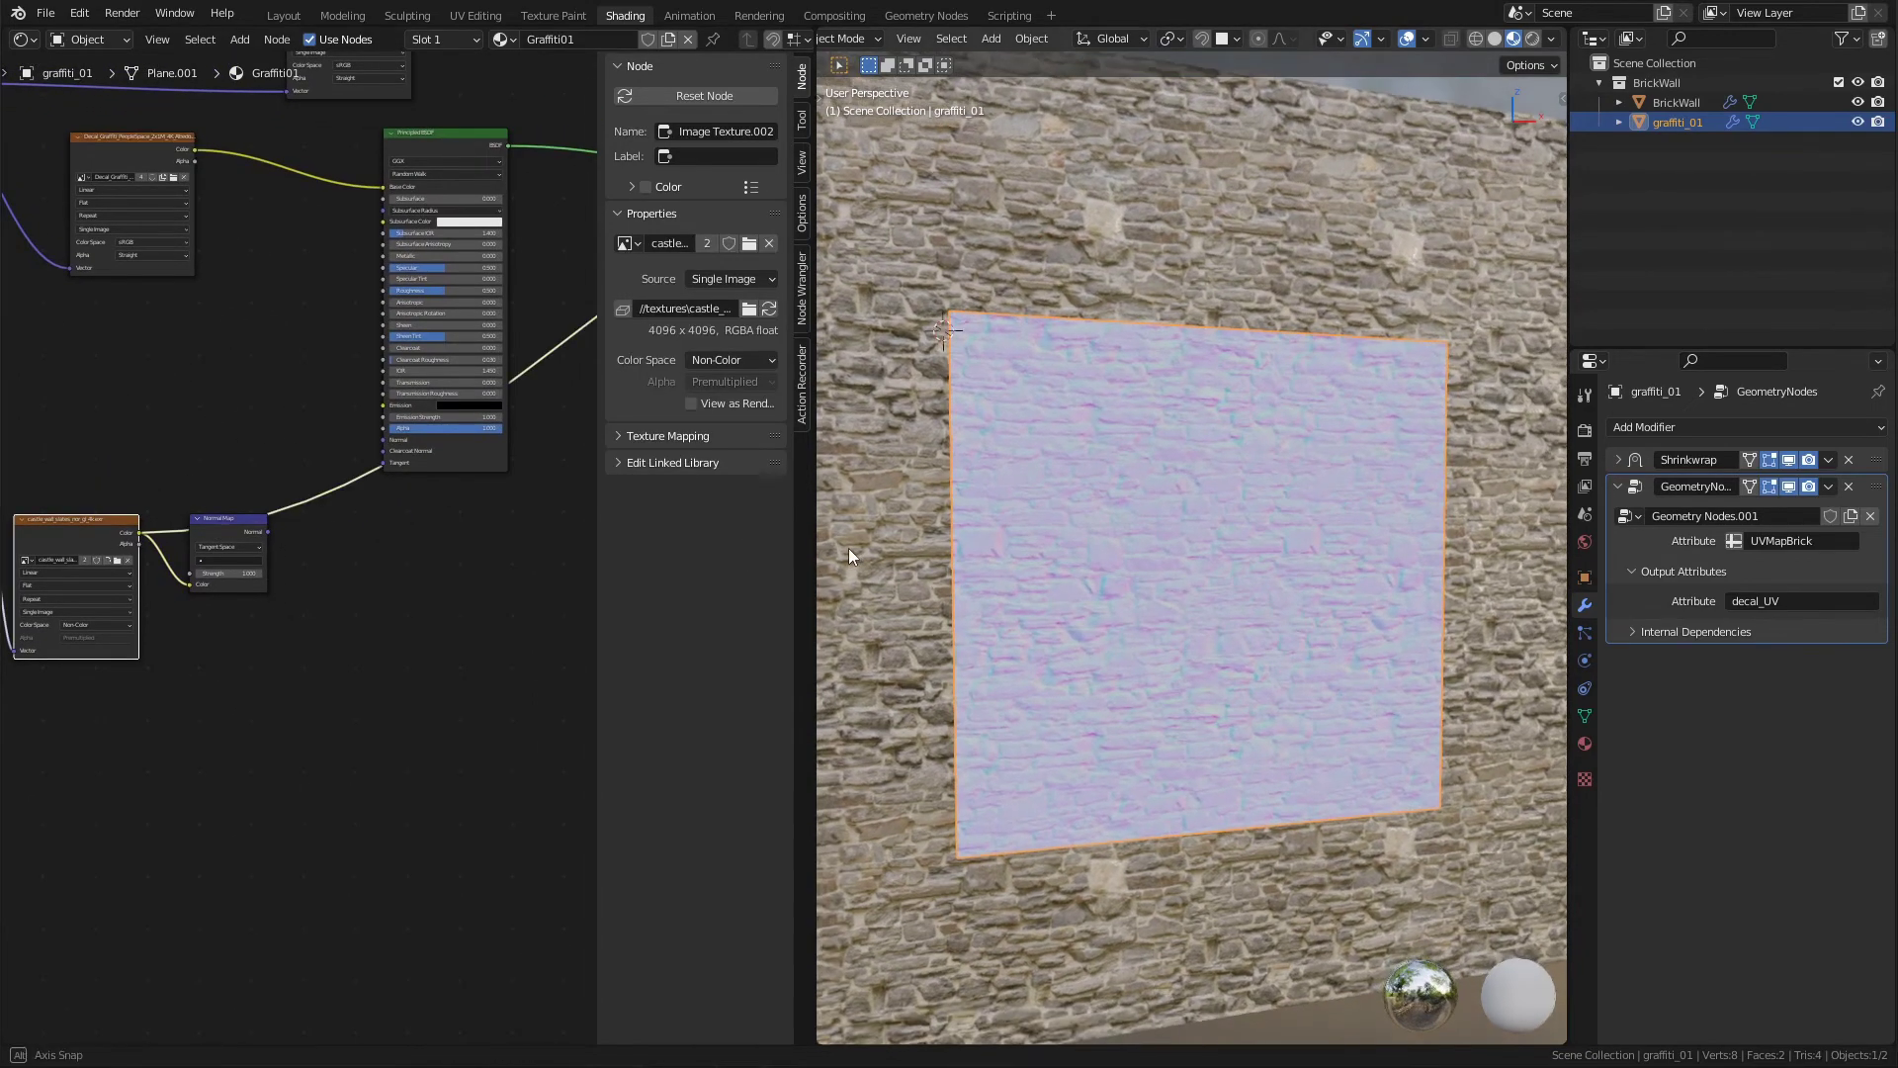
{"action": "scroll", "coordinate": [1119, 538], "scroll_direction": "up", "scroll_amount": 6}
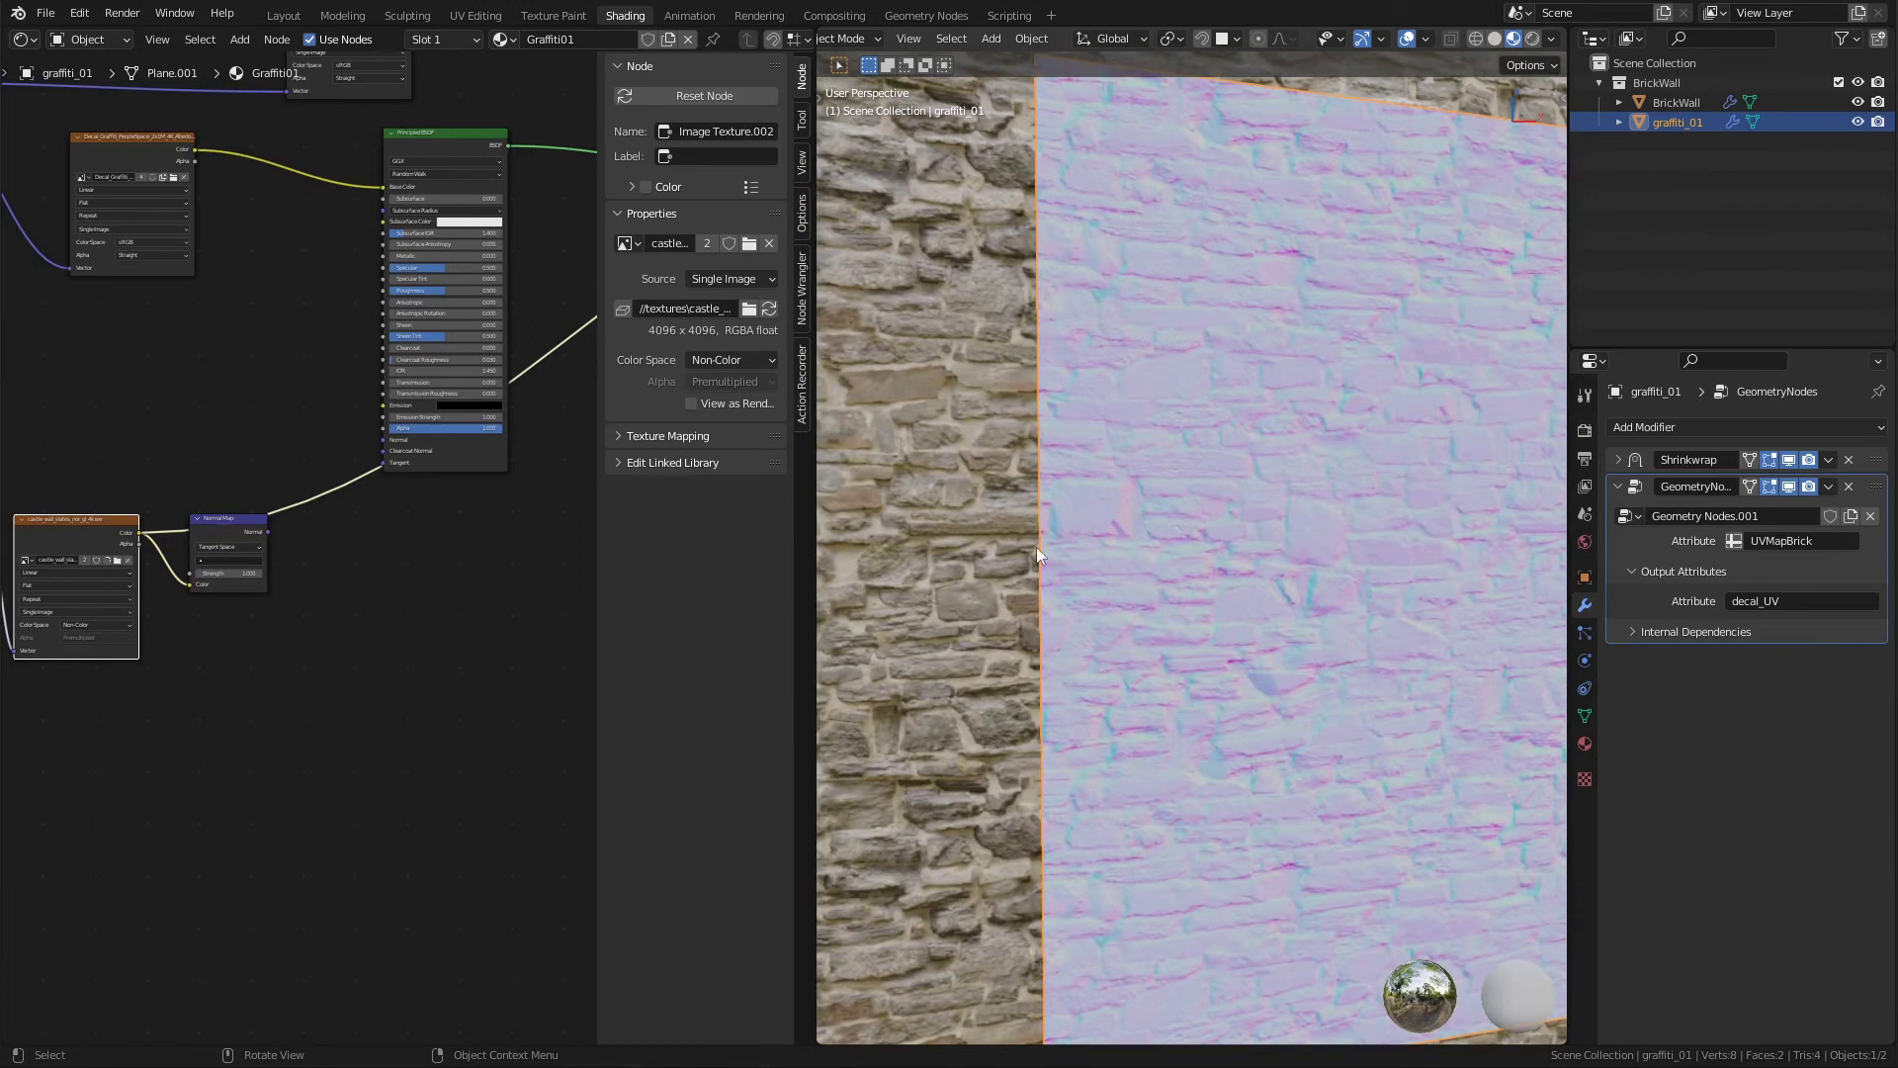
{"action": "key", "text": "alt+a"}
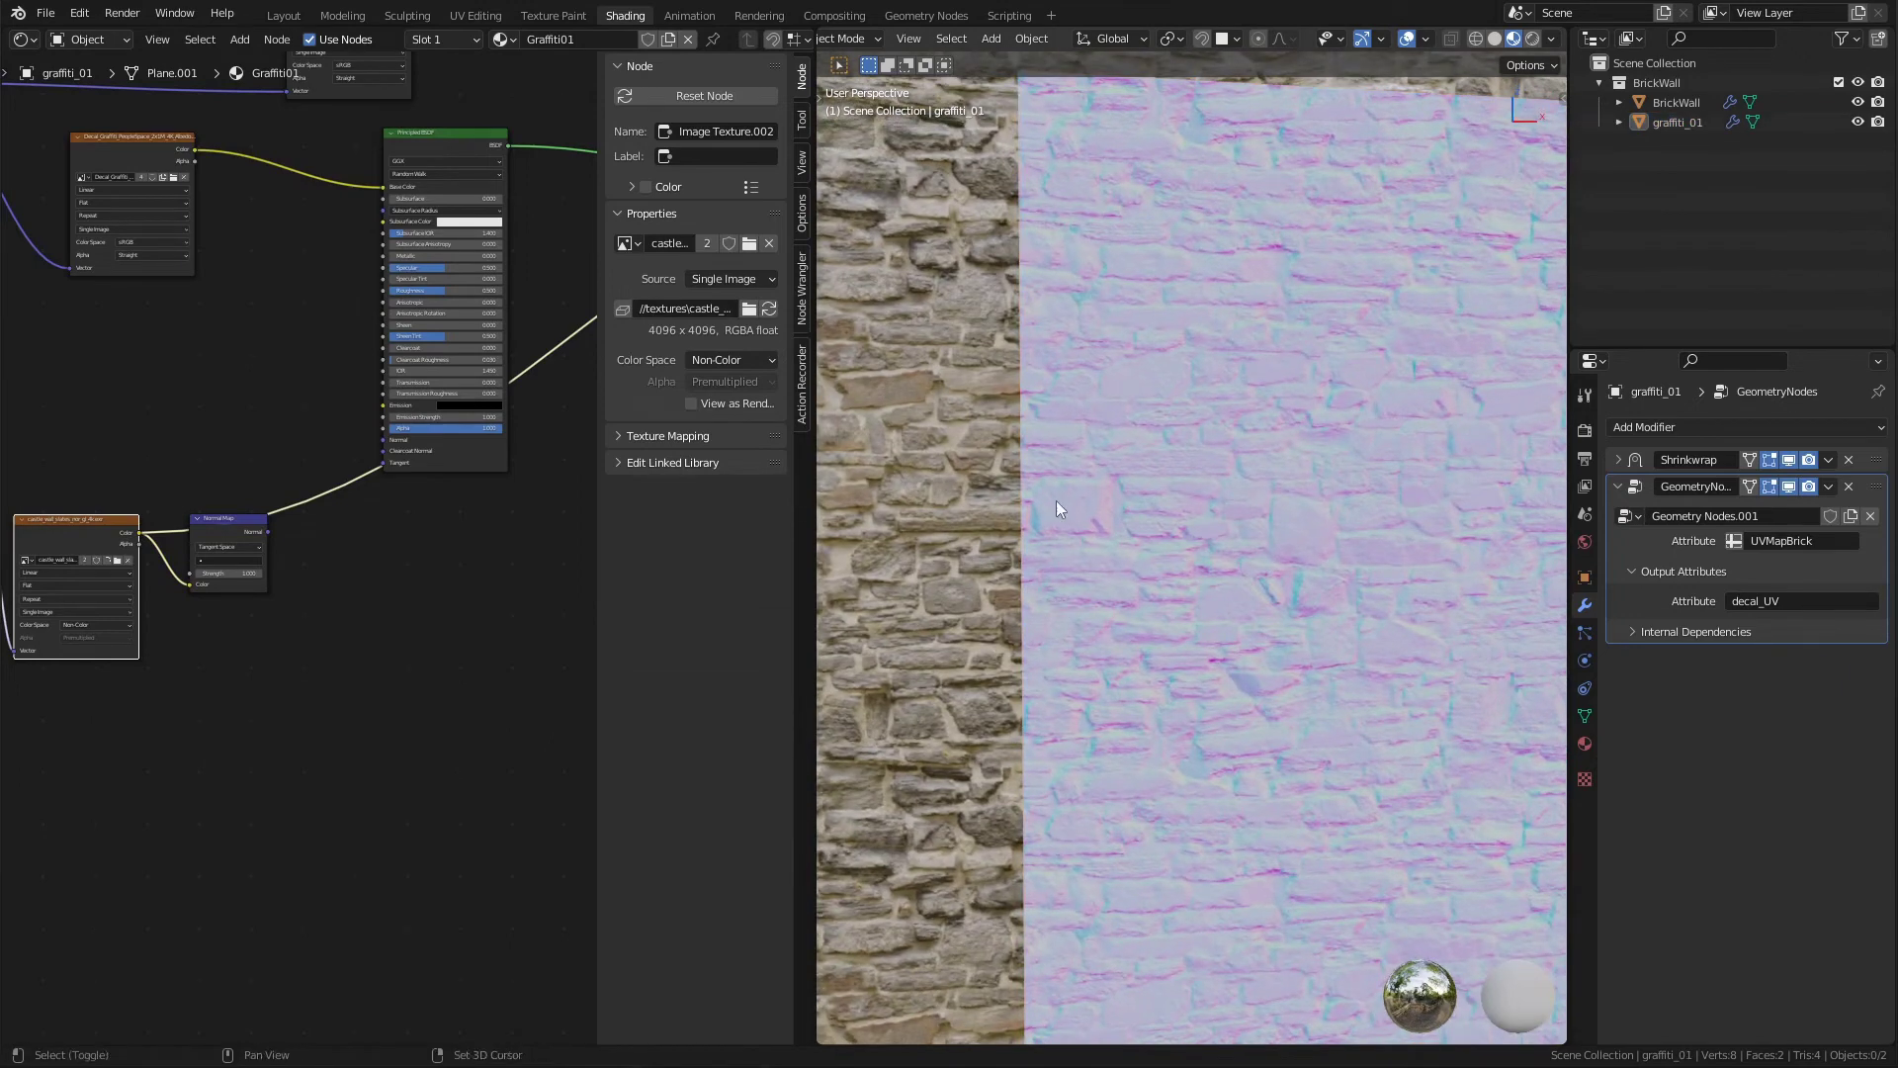
{"action": "scroll", "coordinate": [1056, 475], "scroll_direction": "up", "scroll_amount": 4, "text": "shift"}
{"action": "scroll", "coordinate": [1054, 451], "scroll_direction": "up", "scroll_amount": 3, "text": "shift"}
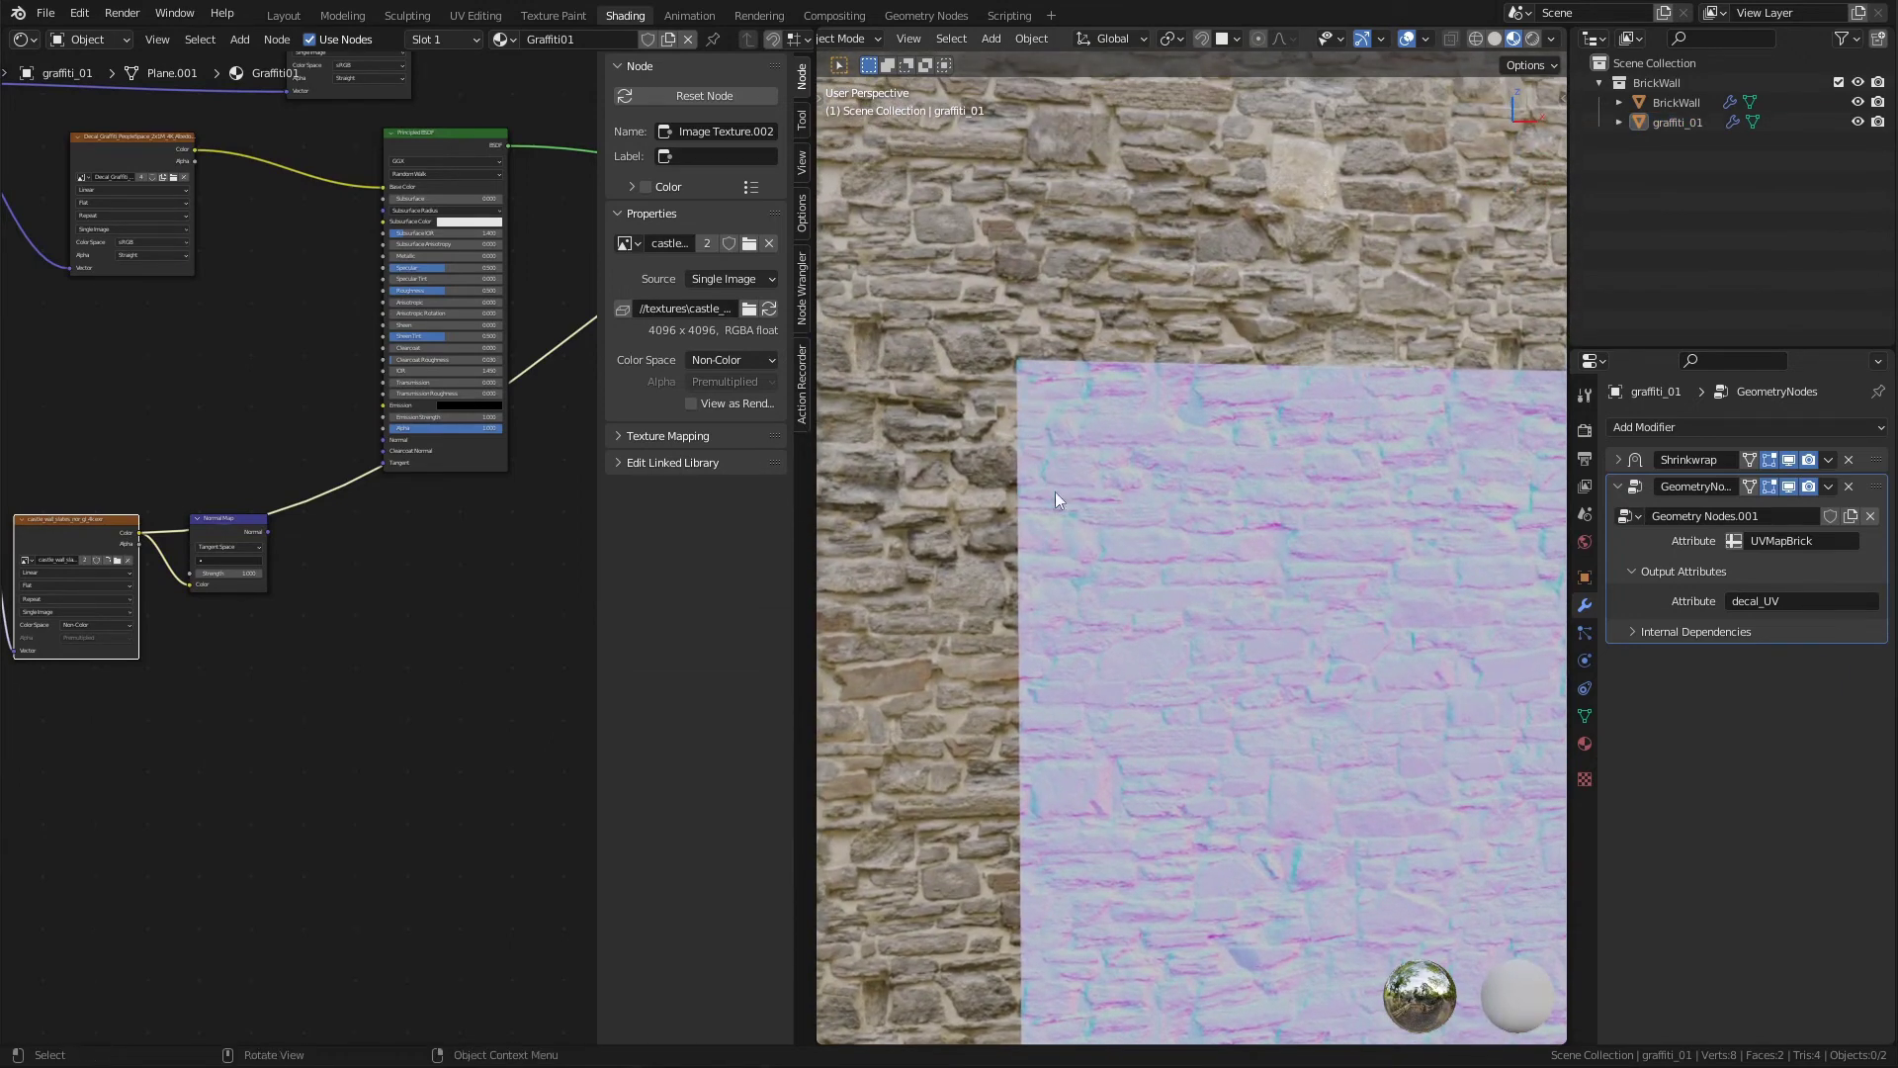
{"action": "left_click", "coordinate": [1301, 590]}
{"action": "scroll", "coordinate": [1167, 483], "scroll_direction": "down", "scroll_amount": 5}
{"action": "scroll", "coordinate": [1238, 501], "scroll_direction": "down", "scroll_amount": 2, "text": "ctrl"}
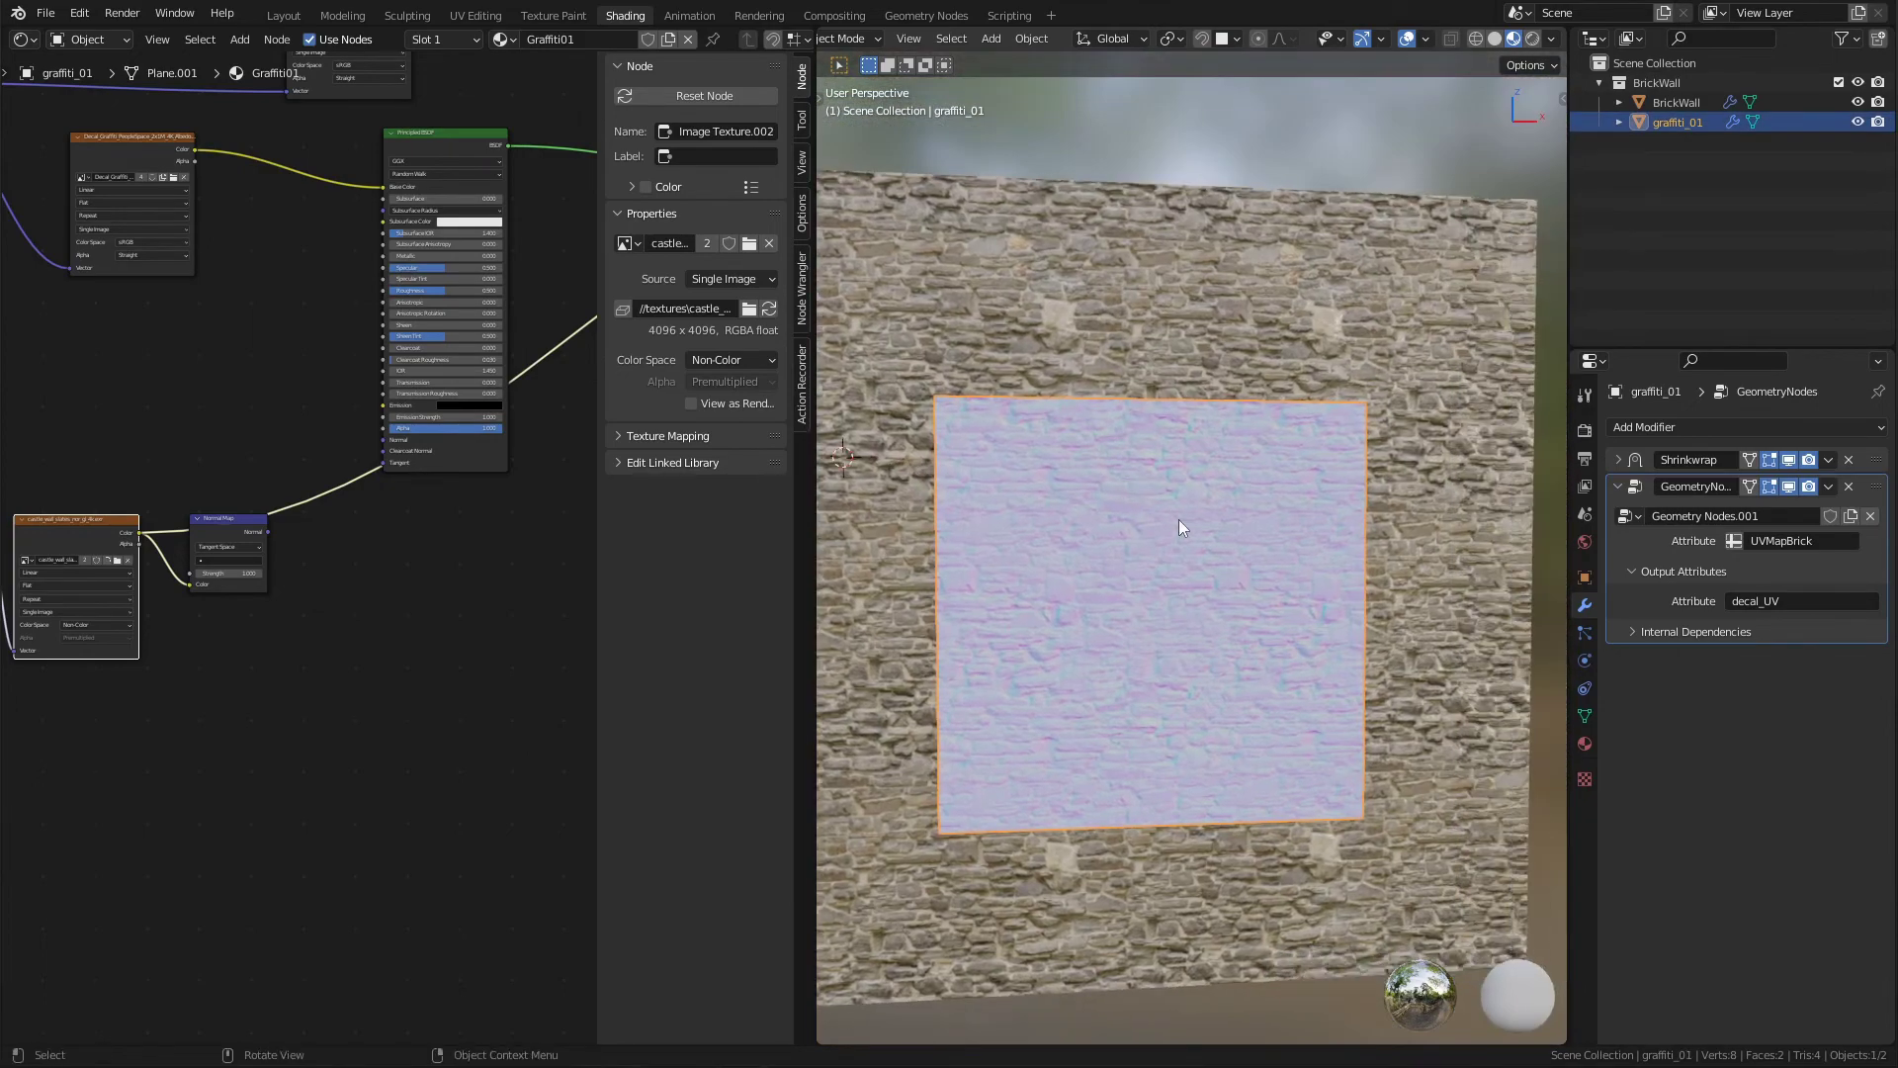
Try moving the decal's mesh along the global Y, Z and X axes with the normal map preview active.
{"action": "key", "text": "g"}
{"action": "key", "text": "Escape"}
{"action": "key", "text": "Tab"}
{"action": "key", "text": "g"}
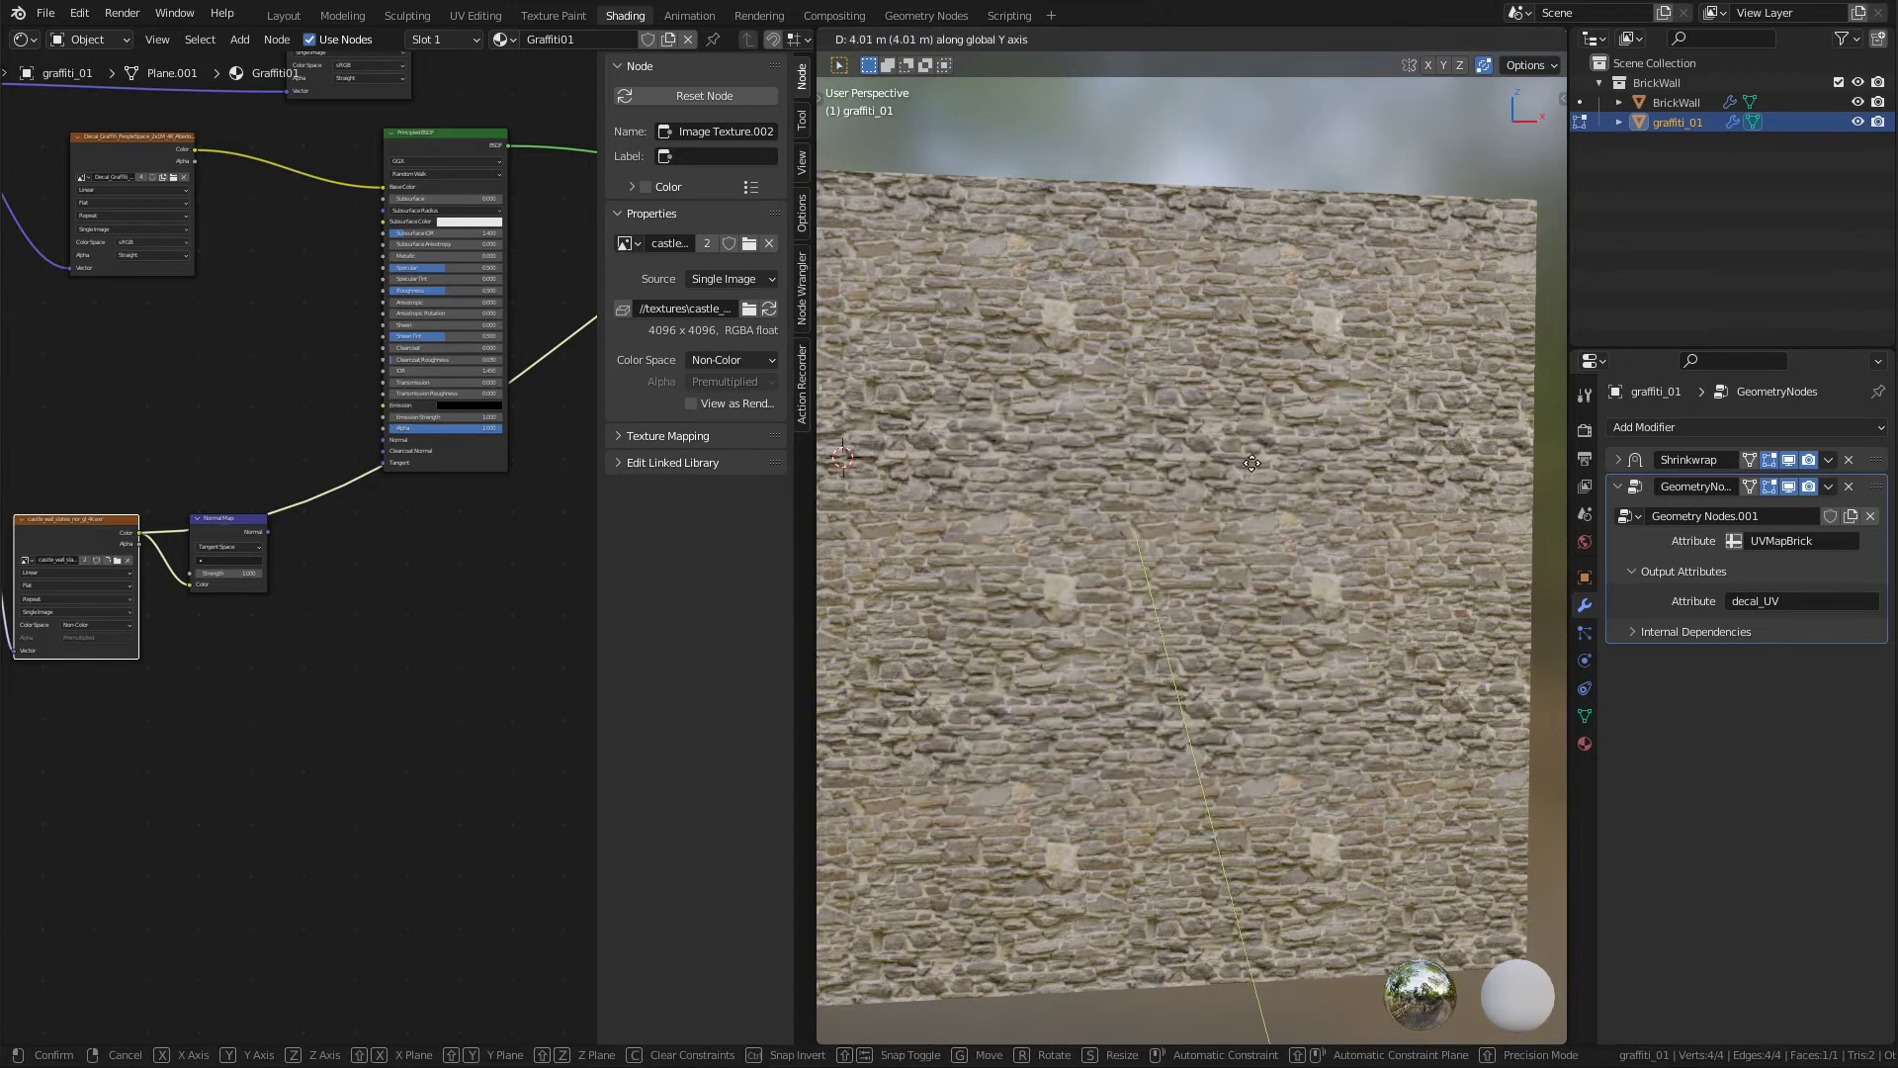
{"action": "key", "text": "g"}
{"action": "key", "text": "g"}
{"action": "key", "text": "z"}
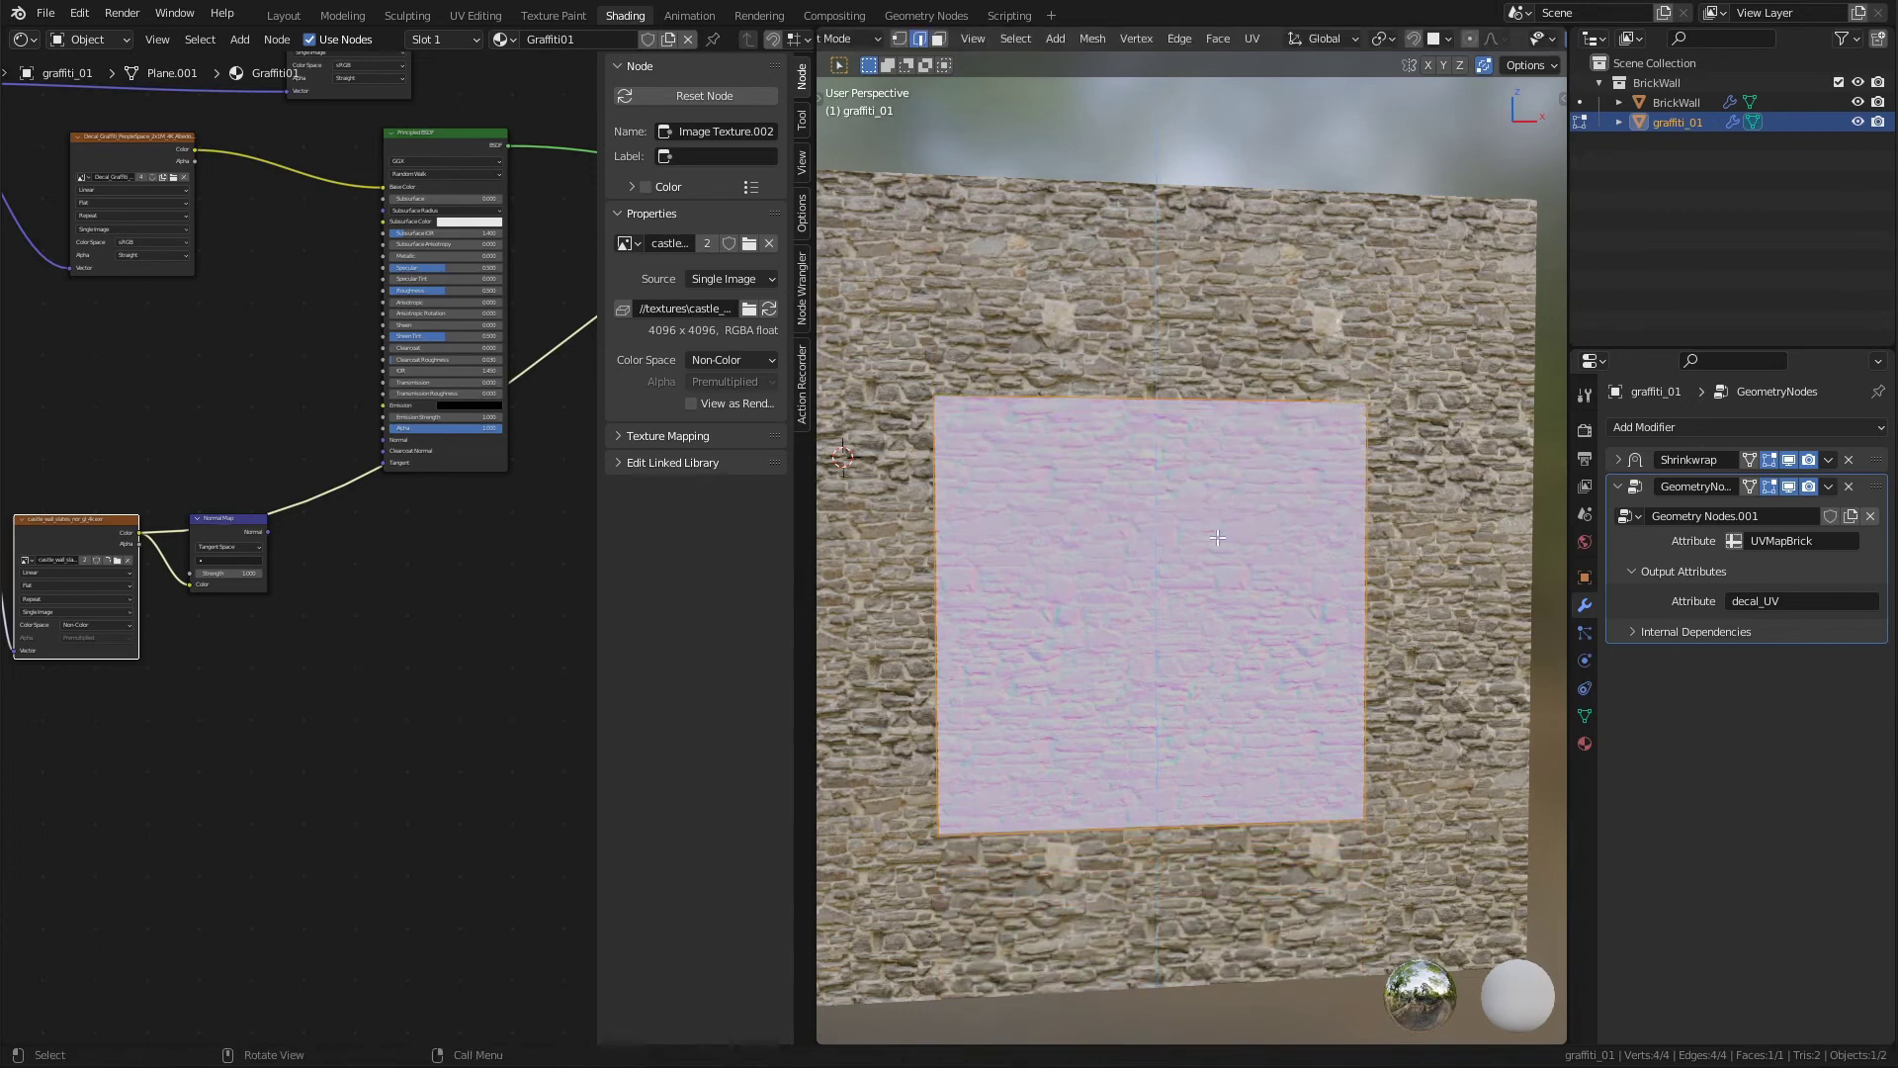
{"action": "key", "text": "x"}
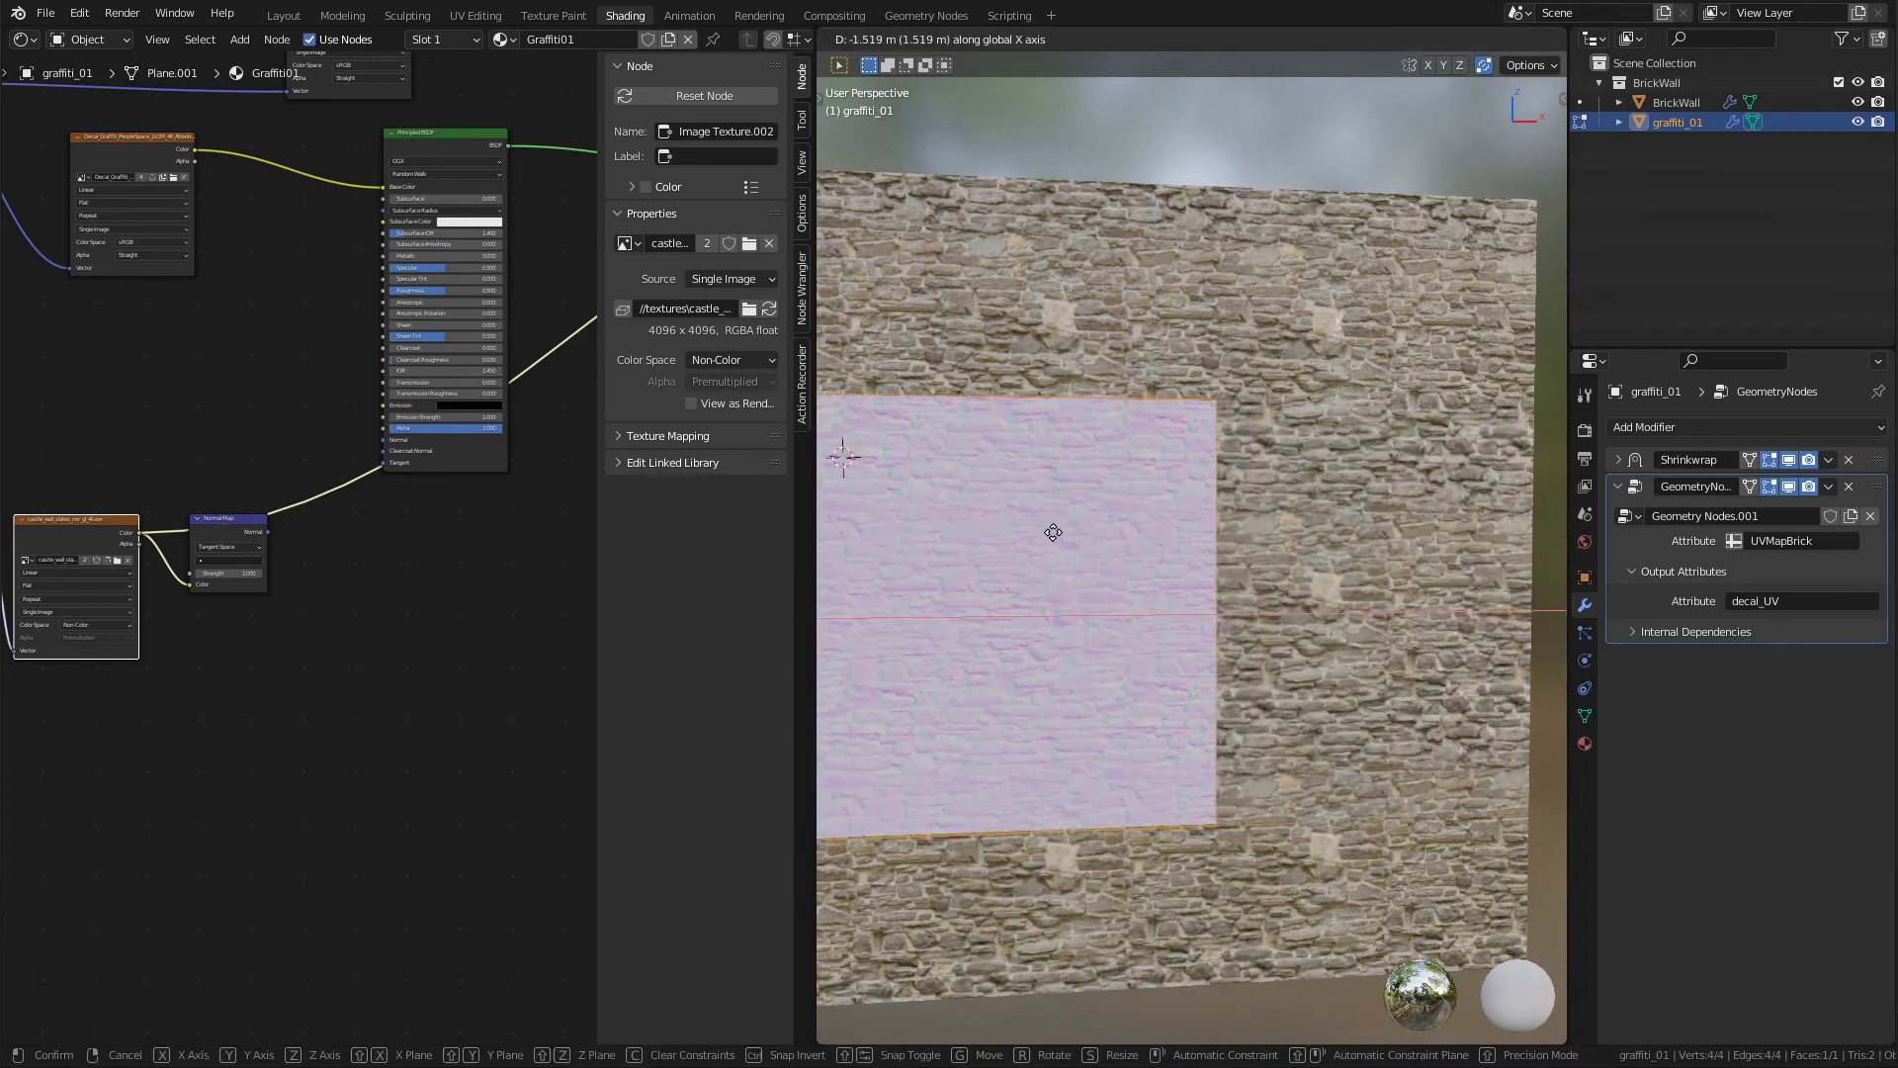
{"action": "left_click", "coordinate": [1055, 538]}
Restore the Mix Shader as the material's output and connect the Normal Map node's Normal output to the Principled BSDF's Normal input.
{"action": "scroll", "coordinate": [352, 606], "scroll_direction": "right", "scroll_amount": 10}
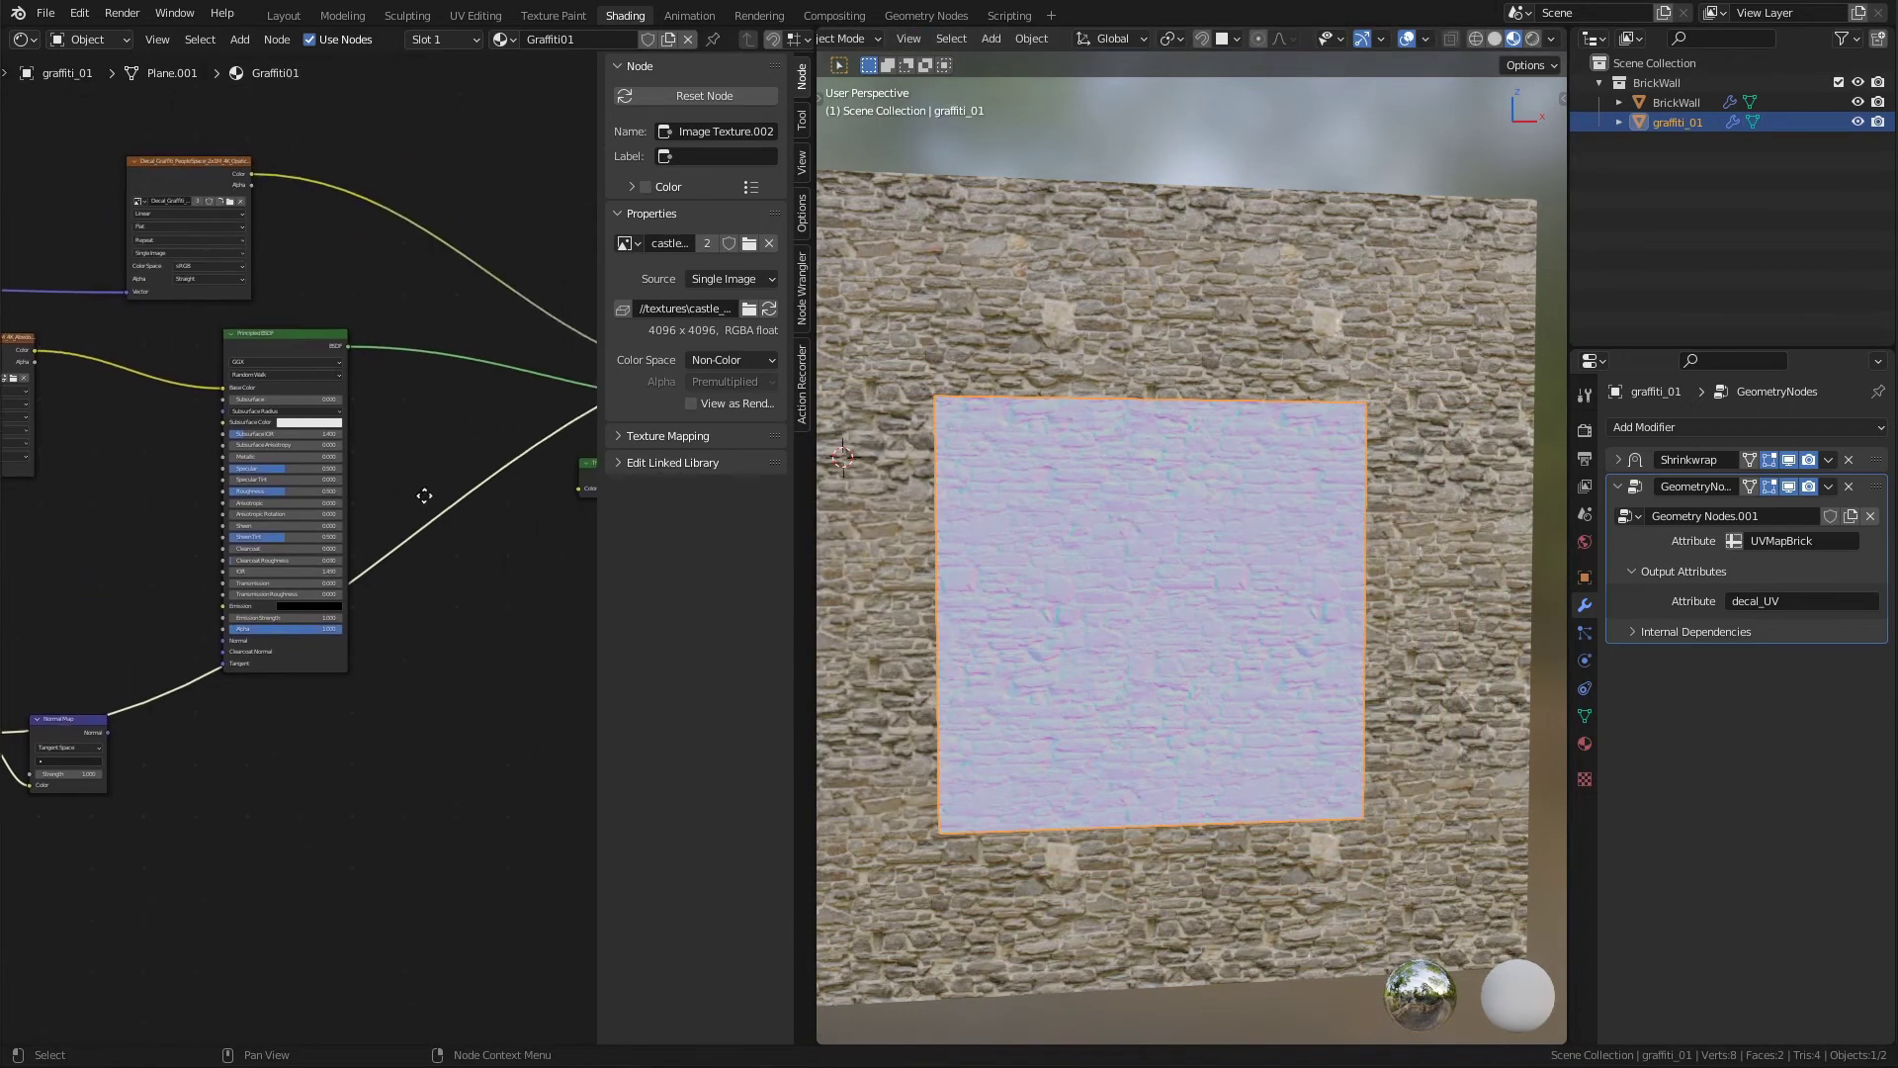
{"action": "left_click", "coordinate": [427, 423], "text": "ctrl+shift"}
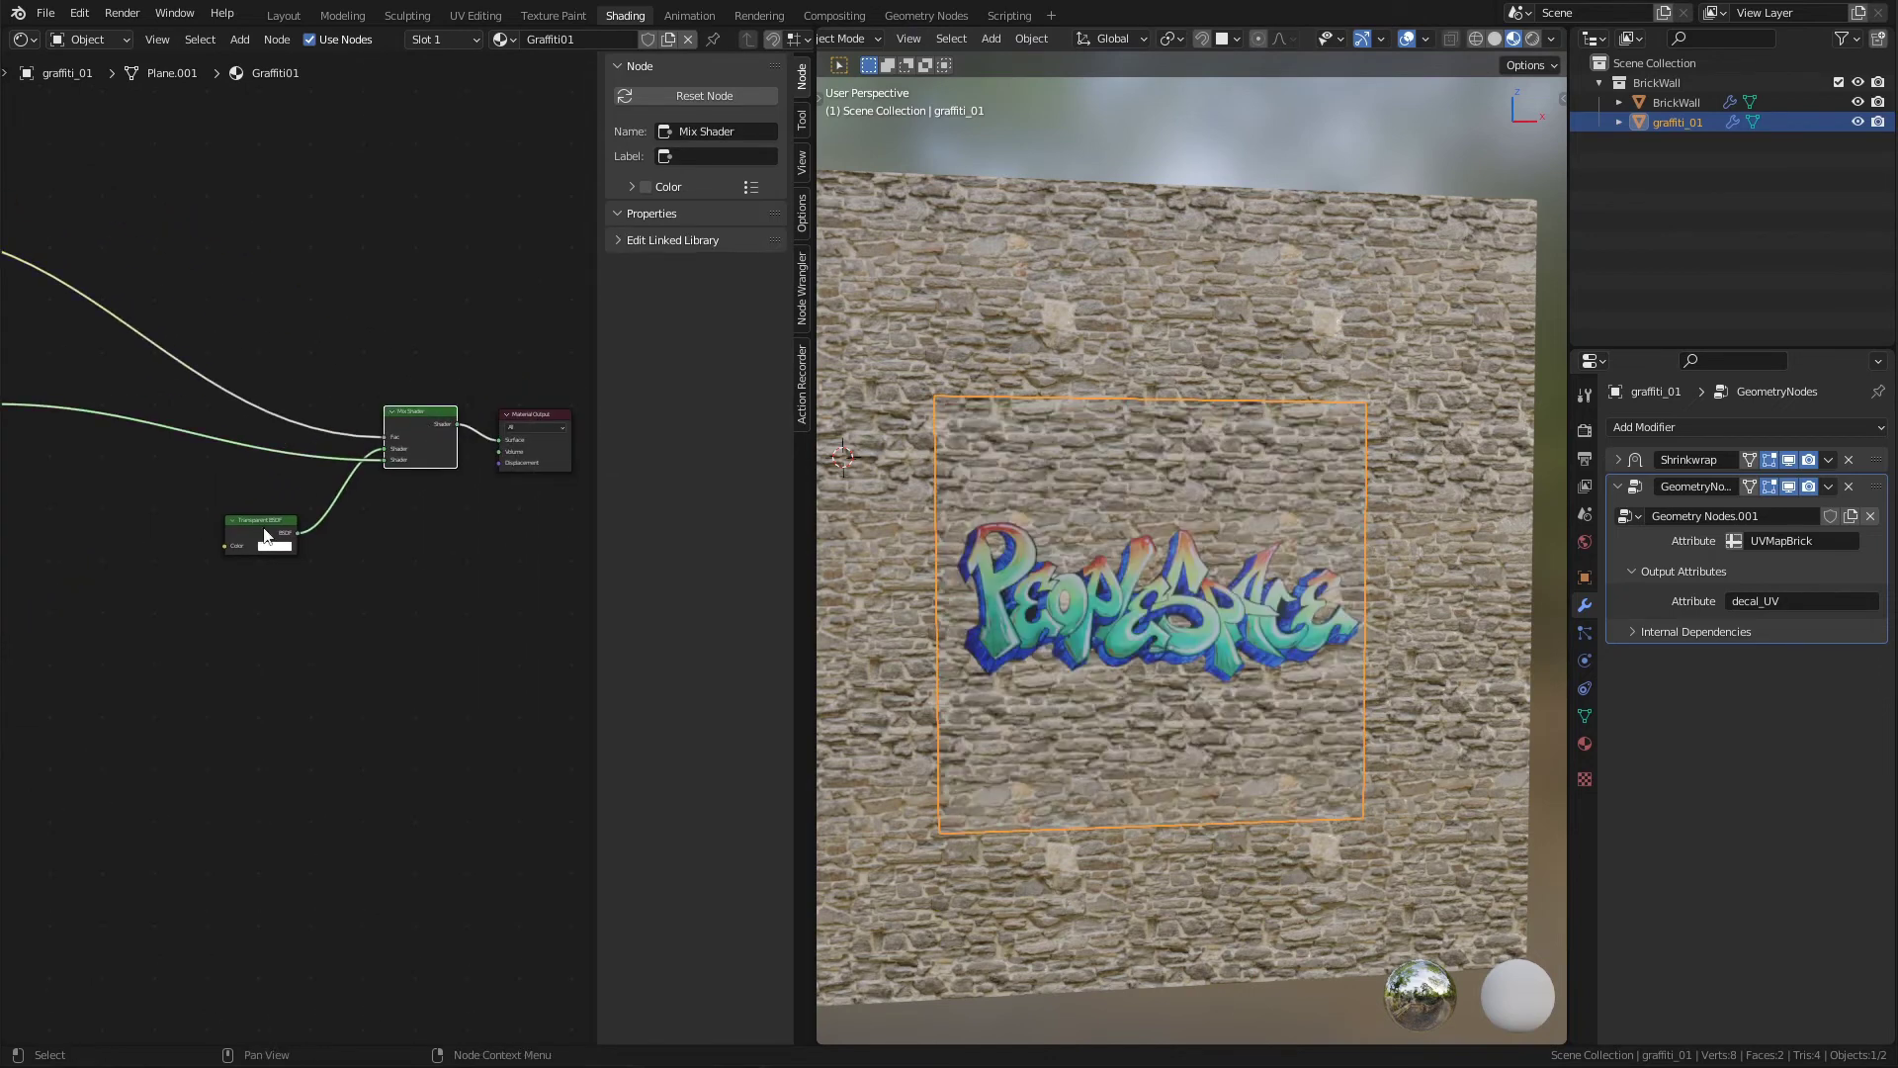
{"action": "scroll", "coordinate": [372, 580], "scroll_direction": "left", "scroll_amount": 10}
{"action": "scroll", "coordinate": [372, 580], "scroll_direction": "up", "scroll_amount": 2}
{"action": "scroll", "coordinate": [336, 618], "scroll_direction": "up", "scroll_amount": 2}
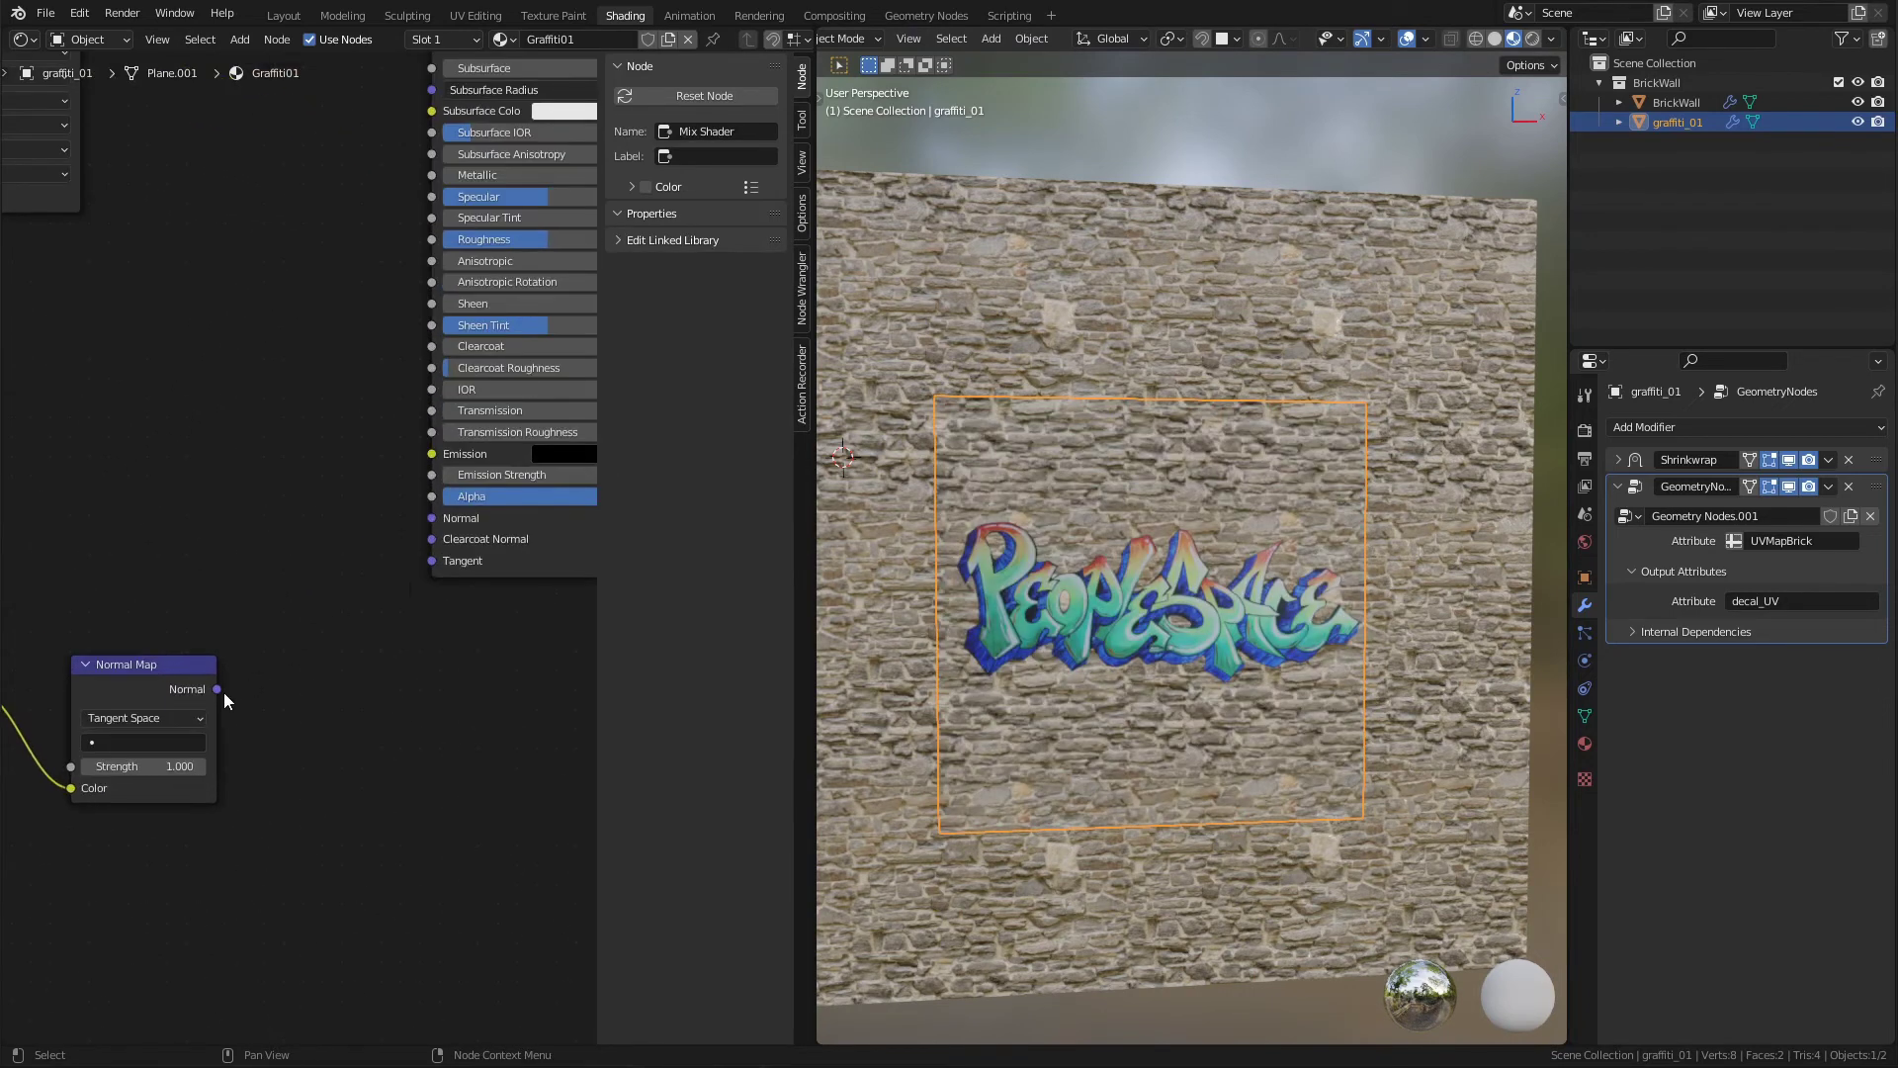
{"action": "left_click_drag", "start_coordinate": [222, 689], "coordinate": [427, 518]}
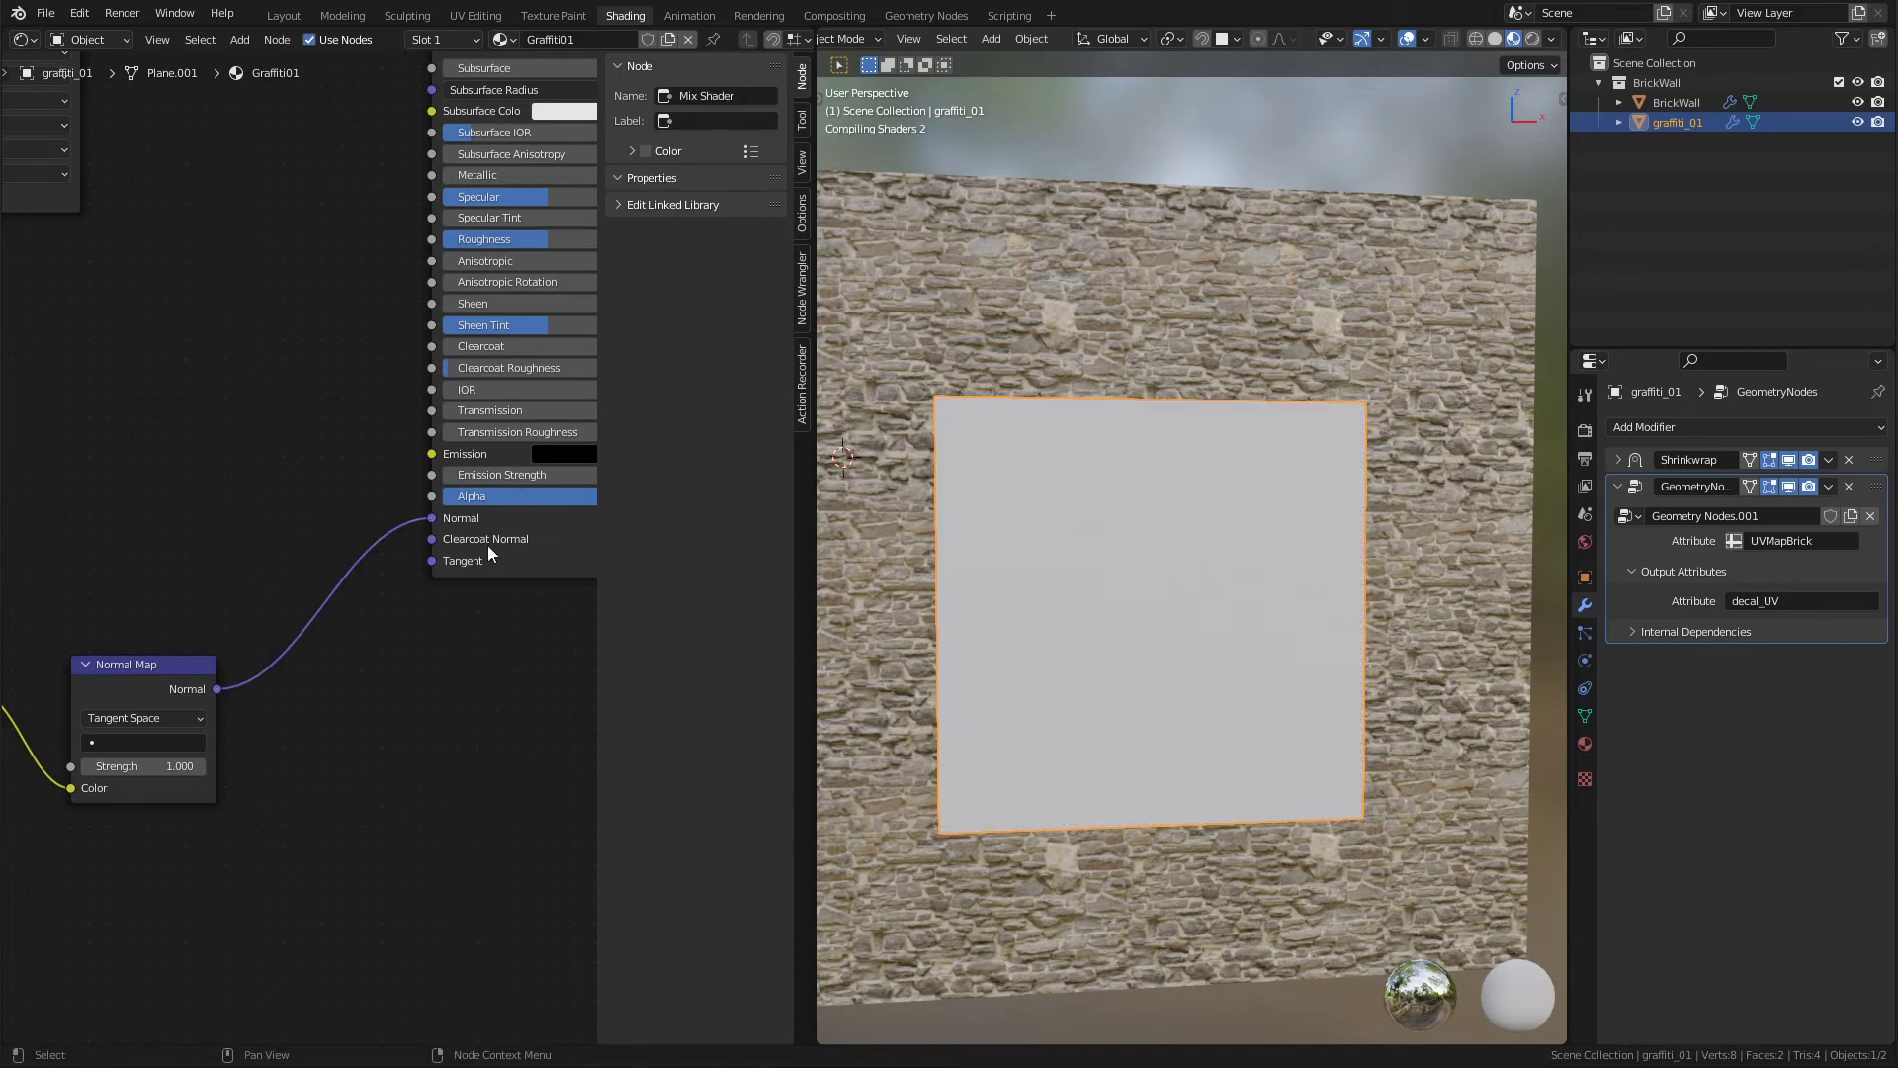
Examine the graffiti up close to see how its surface relief lines up with the wall's stones.
{"action": "middle_click_drag", "start_coordinate": [1036, 639], "coordinate": [1109, 657]}
{"action": "left_click", "coordinate": [1119, 631], "text": "shift"}
{"action": "scroll", "coordinate": [1109, 657], "scroll_direction": "up", "scroll_amount": 4}
{"action": "scroll", "coordinate": [1109, 657], "scroll_direction": "down", "scroll_amount": 2}
{"action": "left_click", "coordinate": [1216, 590]}
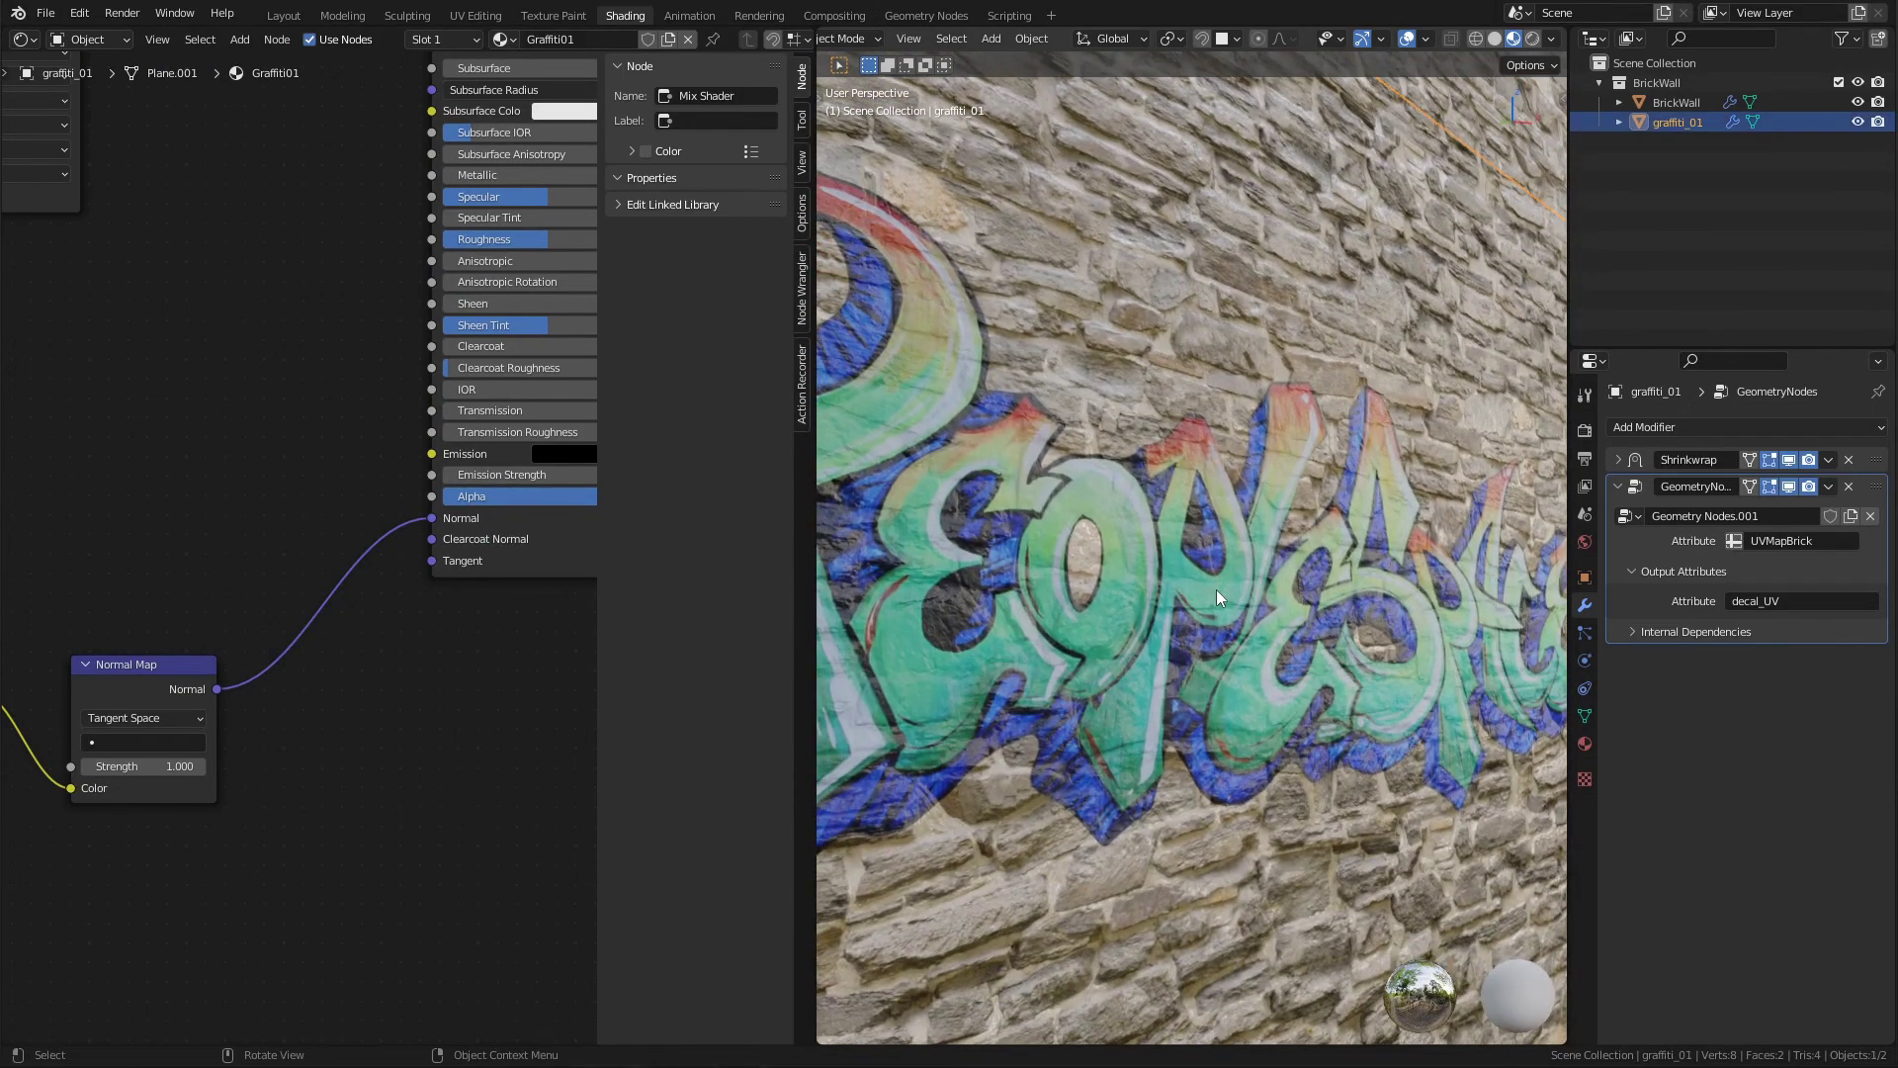
{"action": "scroll", "coordinate": [1224, 587], "scroll_direction": "down", "scroll_amount": 5}
{"action": "scroll", "coordinate": [1240, 584], "scroll_direction": "up", "scroll_amount": 10}
Try moving the decal's mesh along the global Z axis to test the graffiti's relief elsewhere on the wall.
{"action": "key", "text": "Tab"}
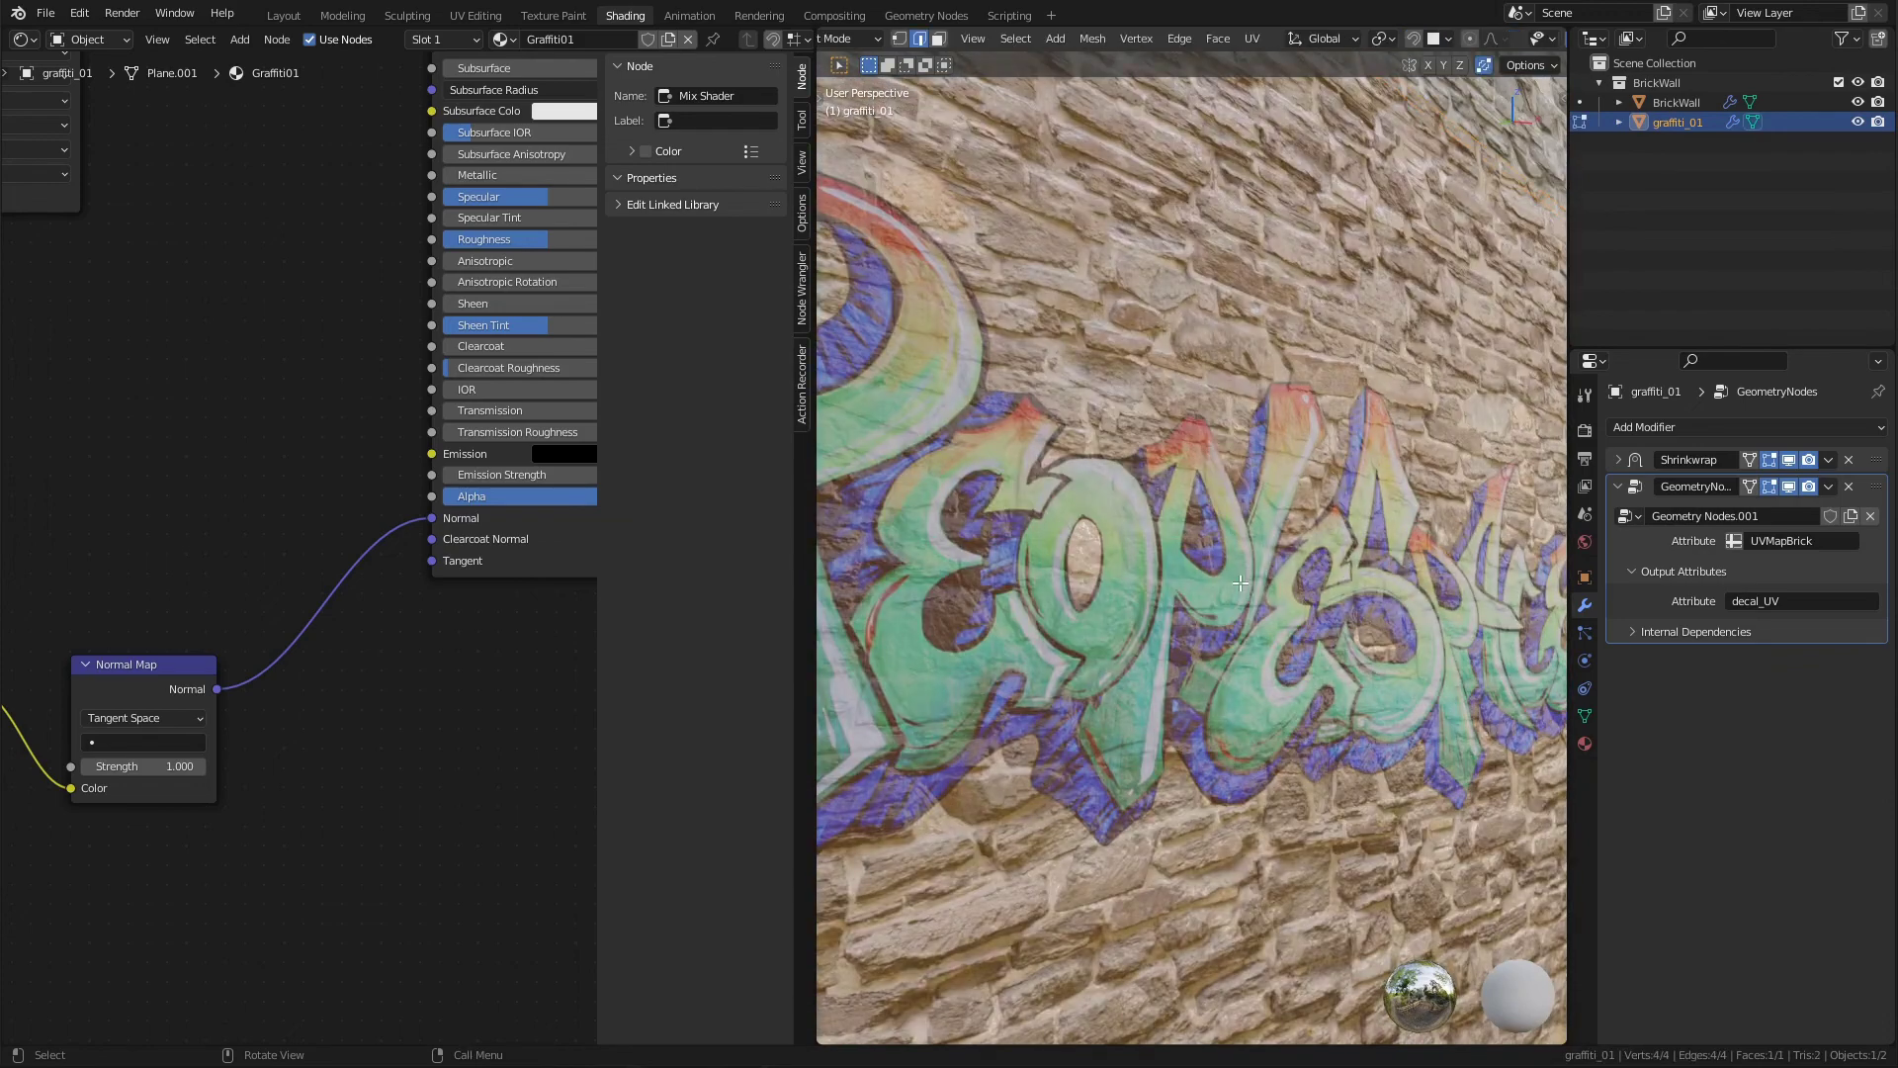
{"action": "key", "text": "g"}
{"action": "key", "text": "z"}
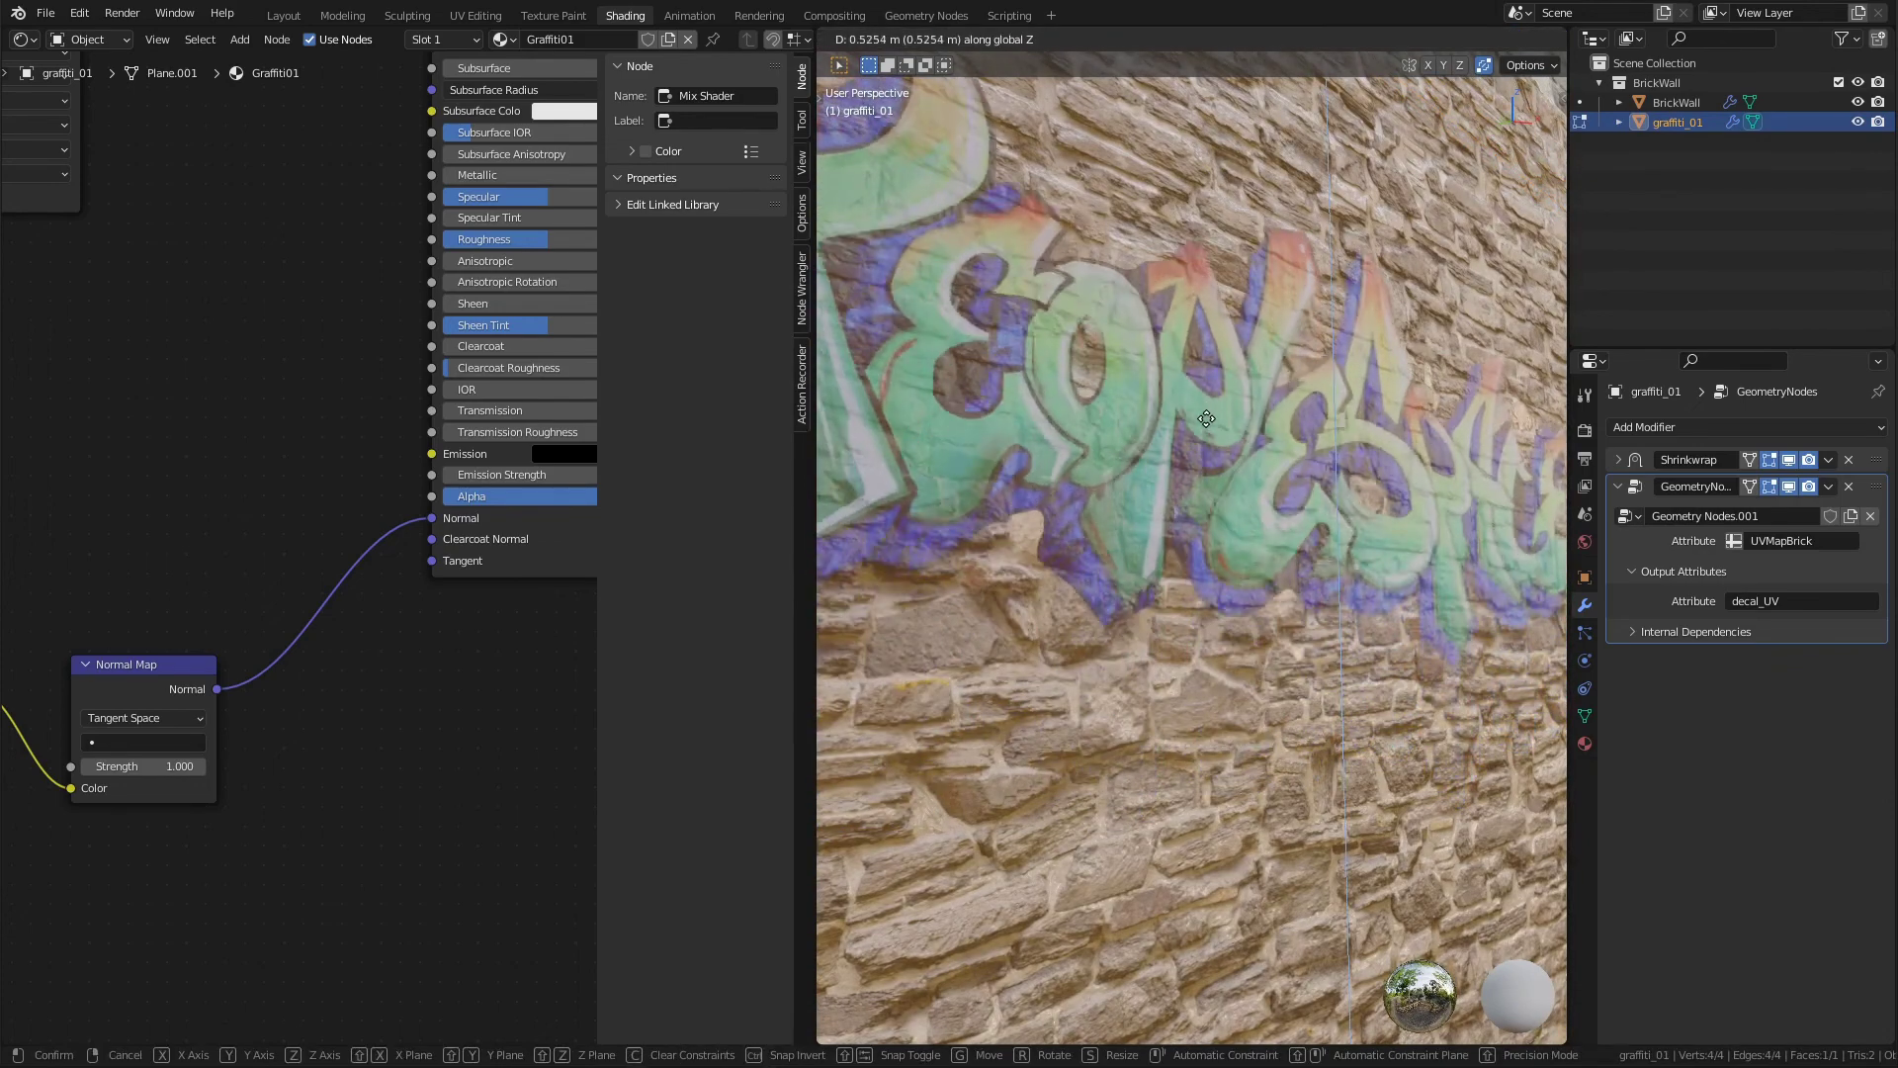
{"action": "left_click", "coordinate": [1229, 506]}
{"action": "key", "text": "Tab"}
{"action": "scroll", "coordinate": [1284, 534], "scroll_direction": "down", "scroll_amount": 7}
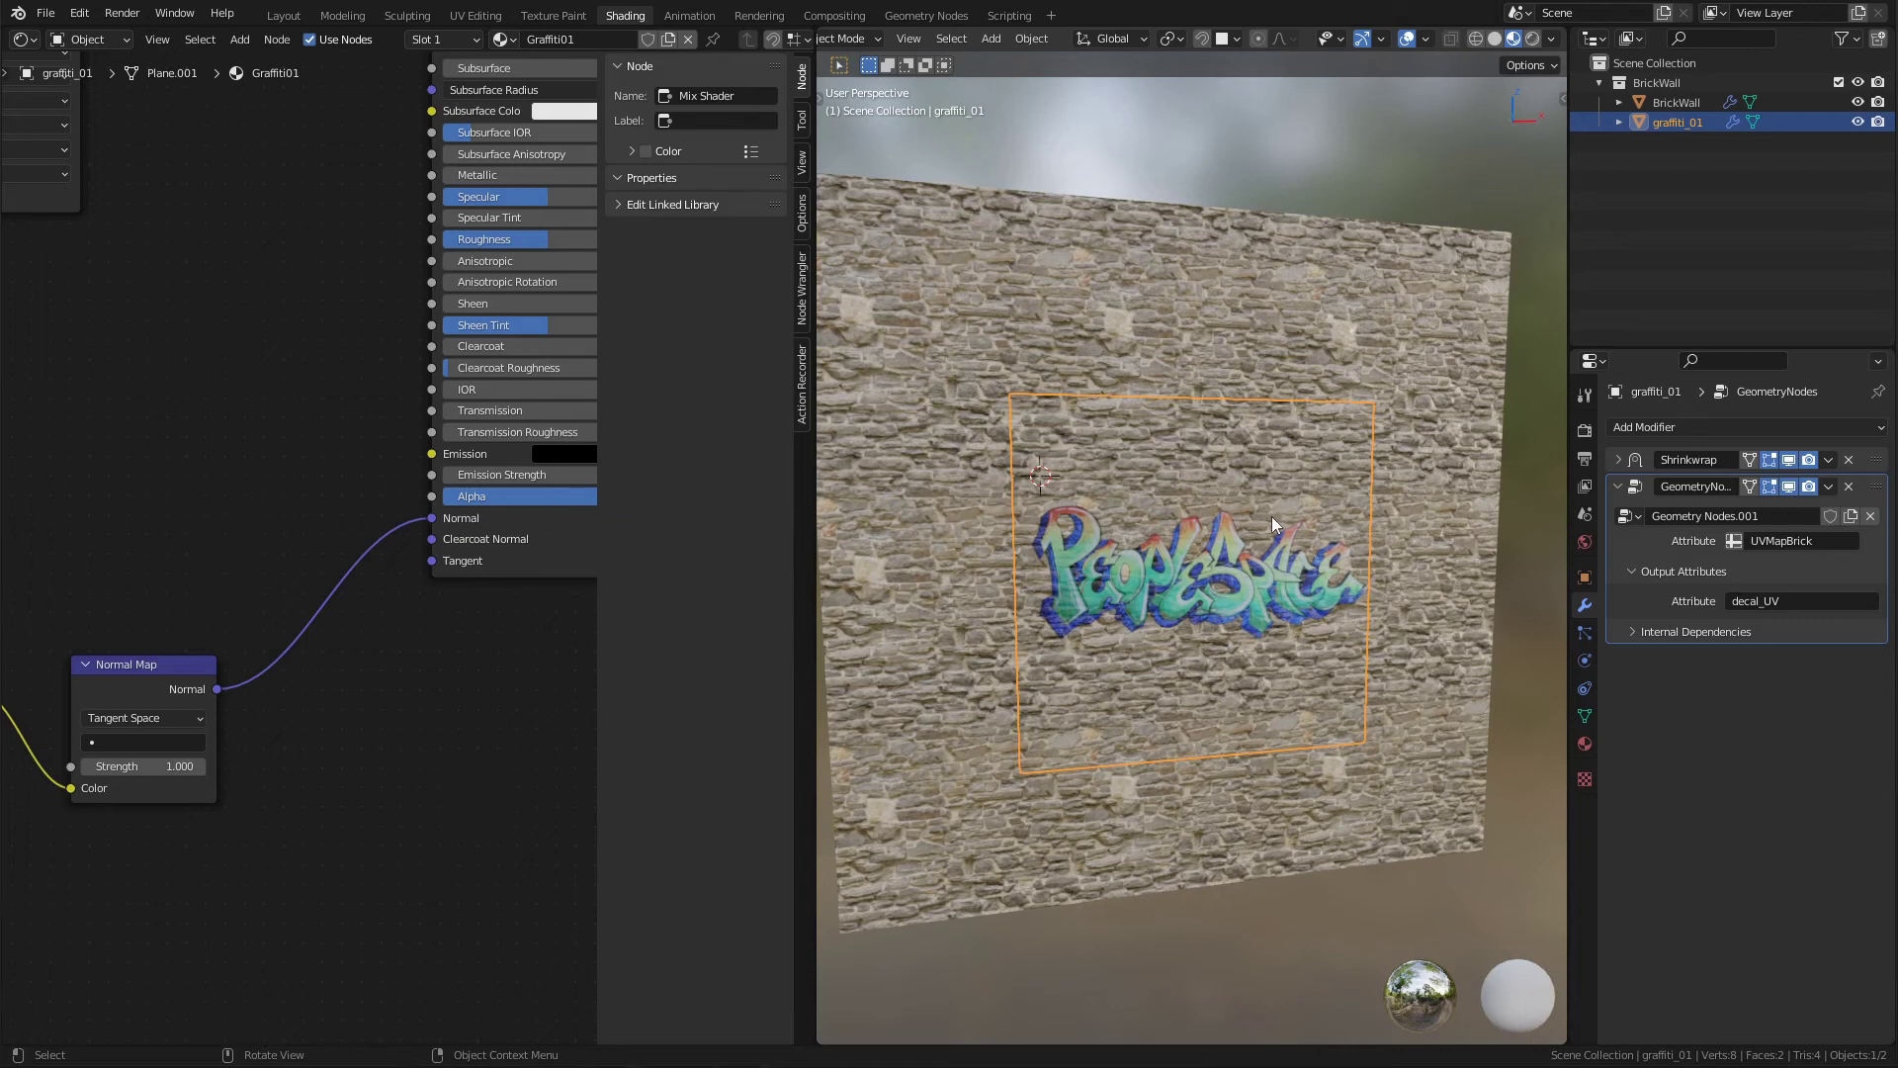
Review the attribute names in the geometry nodes modifier and in the decal material's Attribute node.
{"action": "left_click", "coordinate": [1809, 543]}
{"action": "key", "text": "Return"}
{"action": "middle_click_drag", "start_coordinate": [73, 528], "coordinate": [289, 429]}
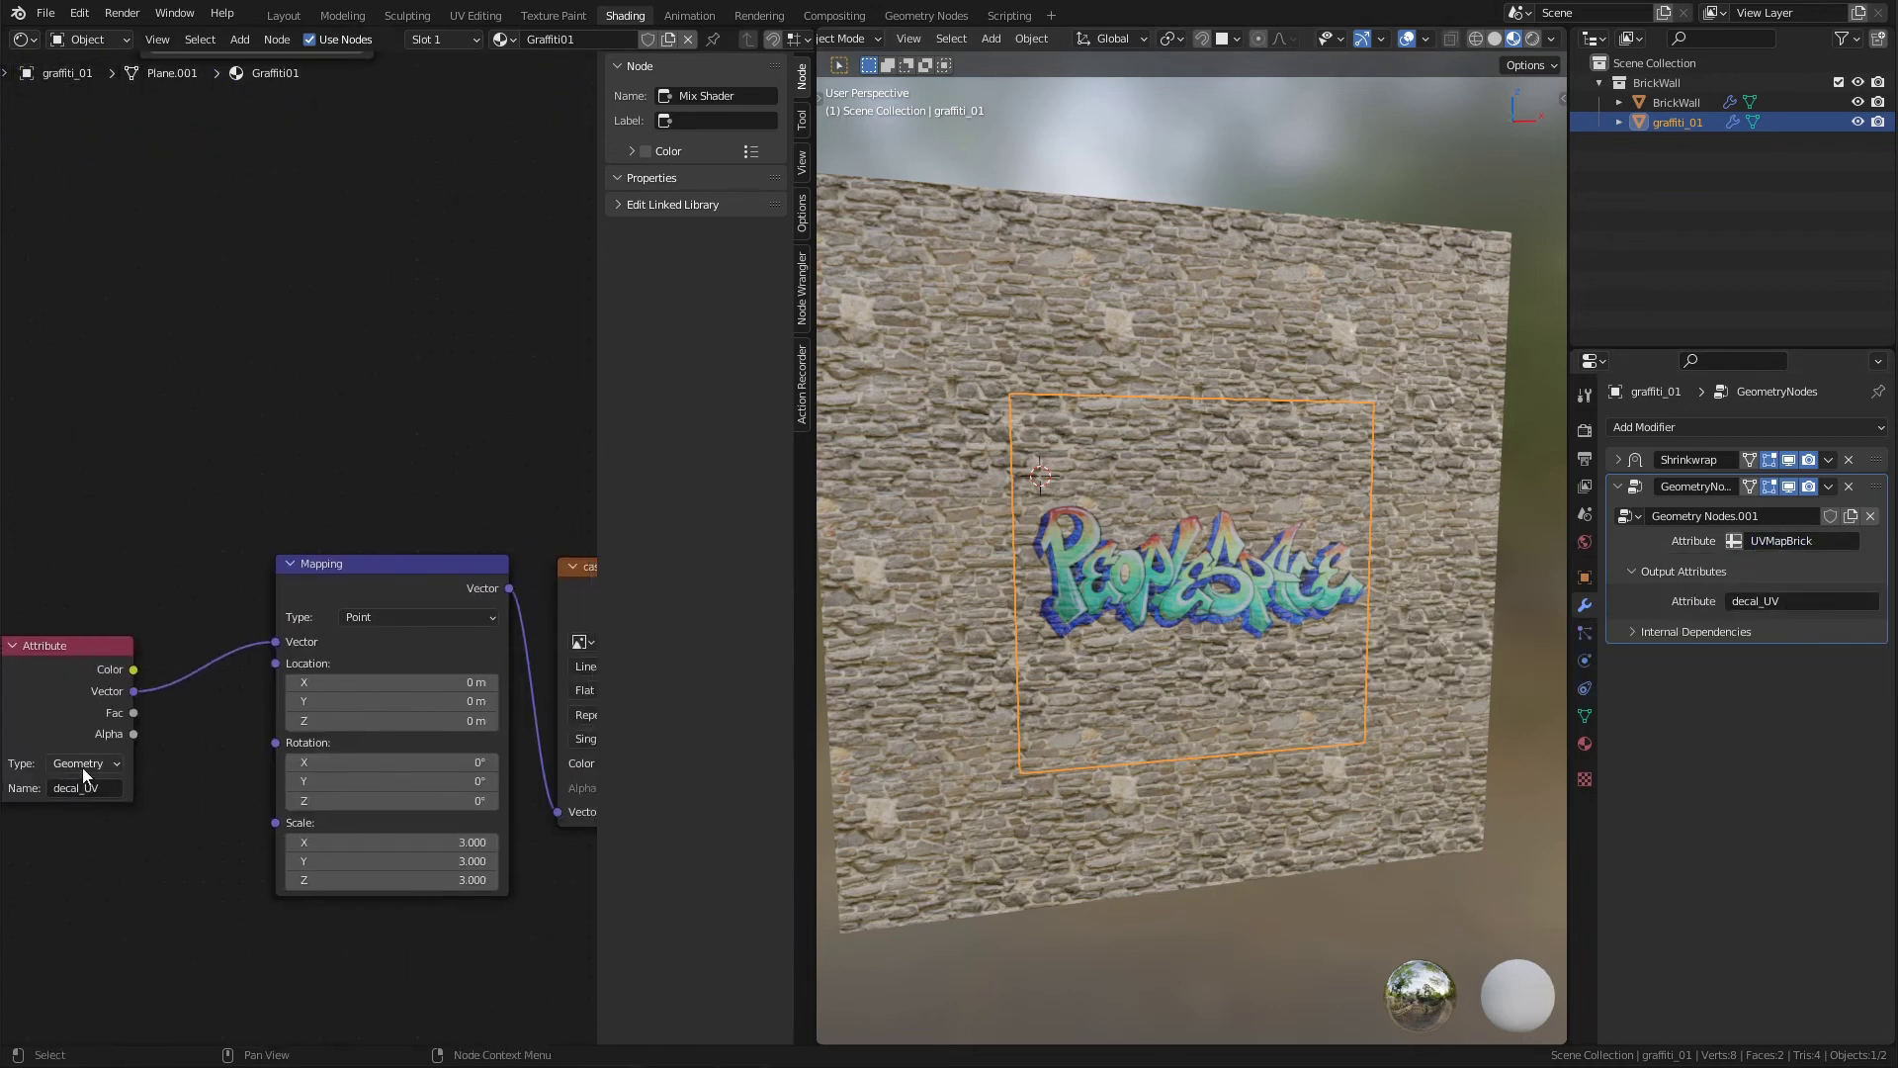
{"action": "middle_click_drag", "start_coordinate": [60, 792], "coordinate": [155, 805]}
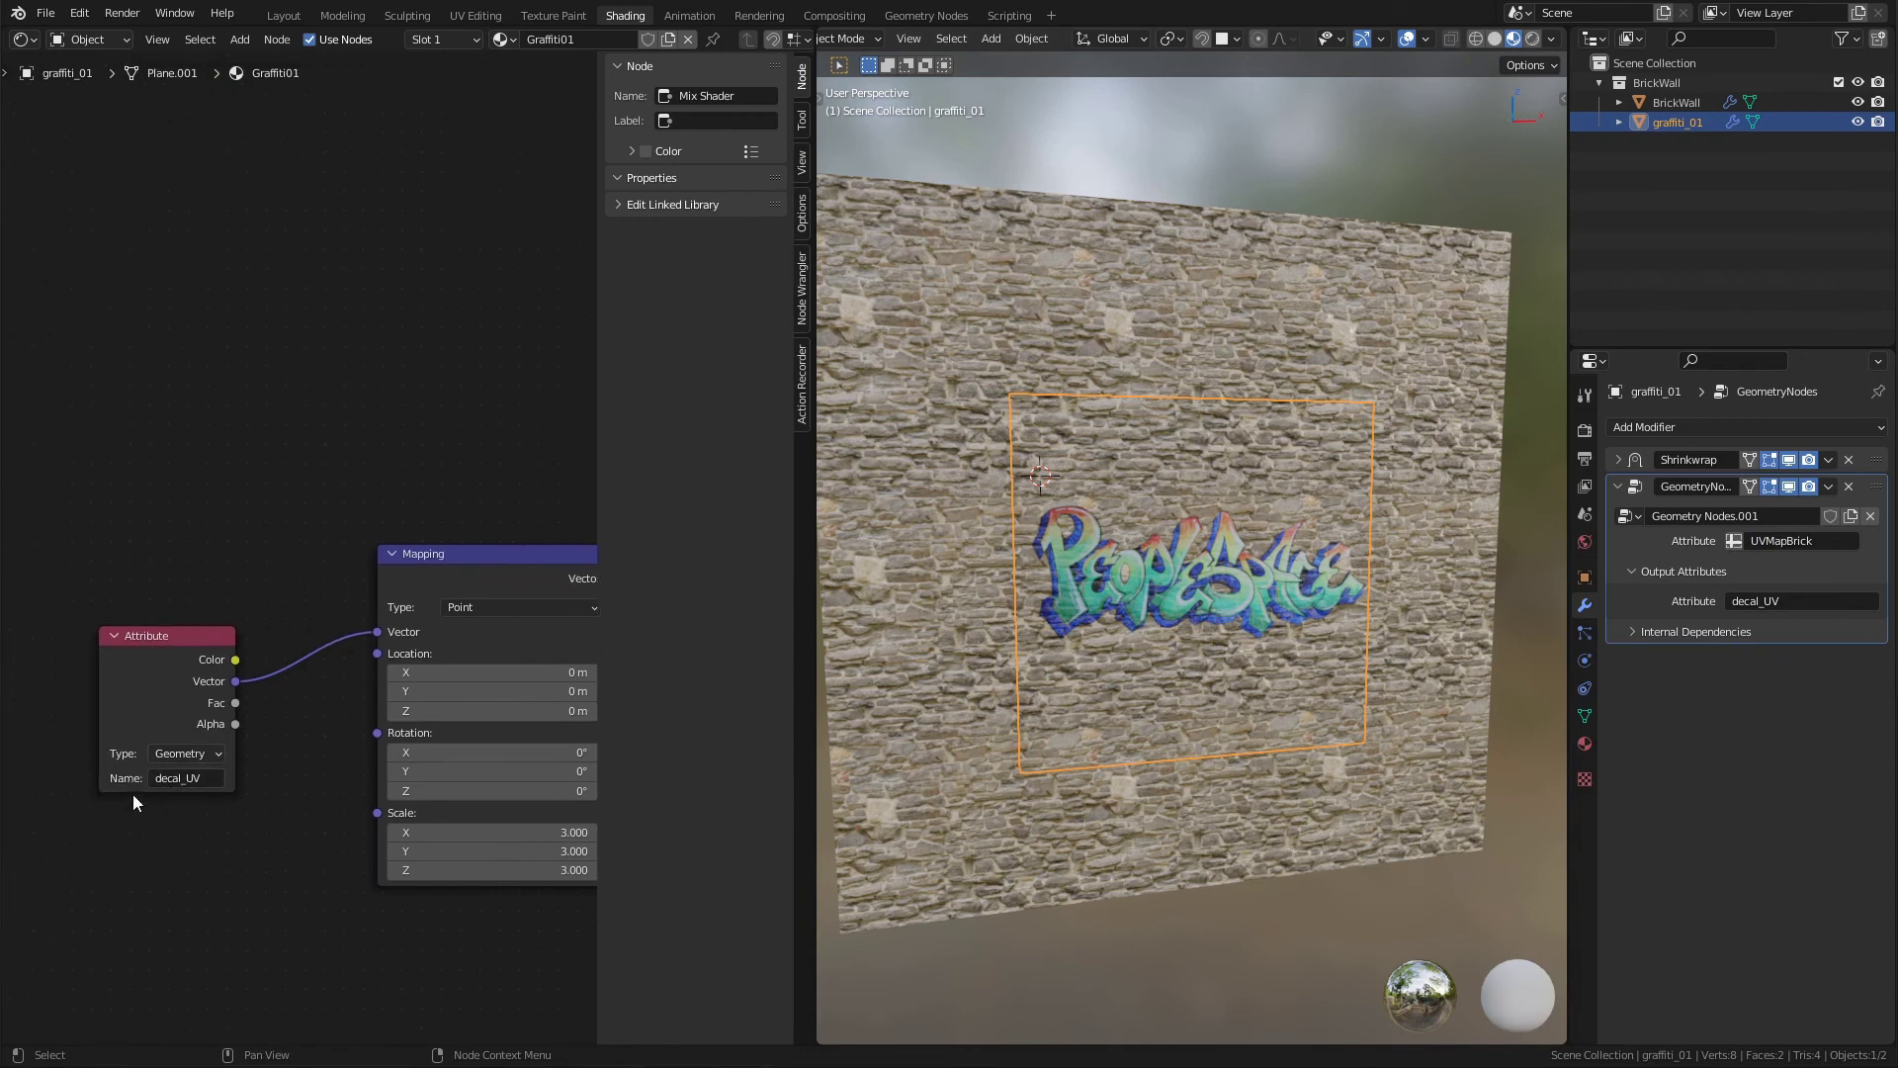